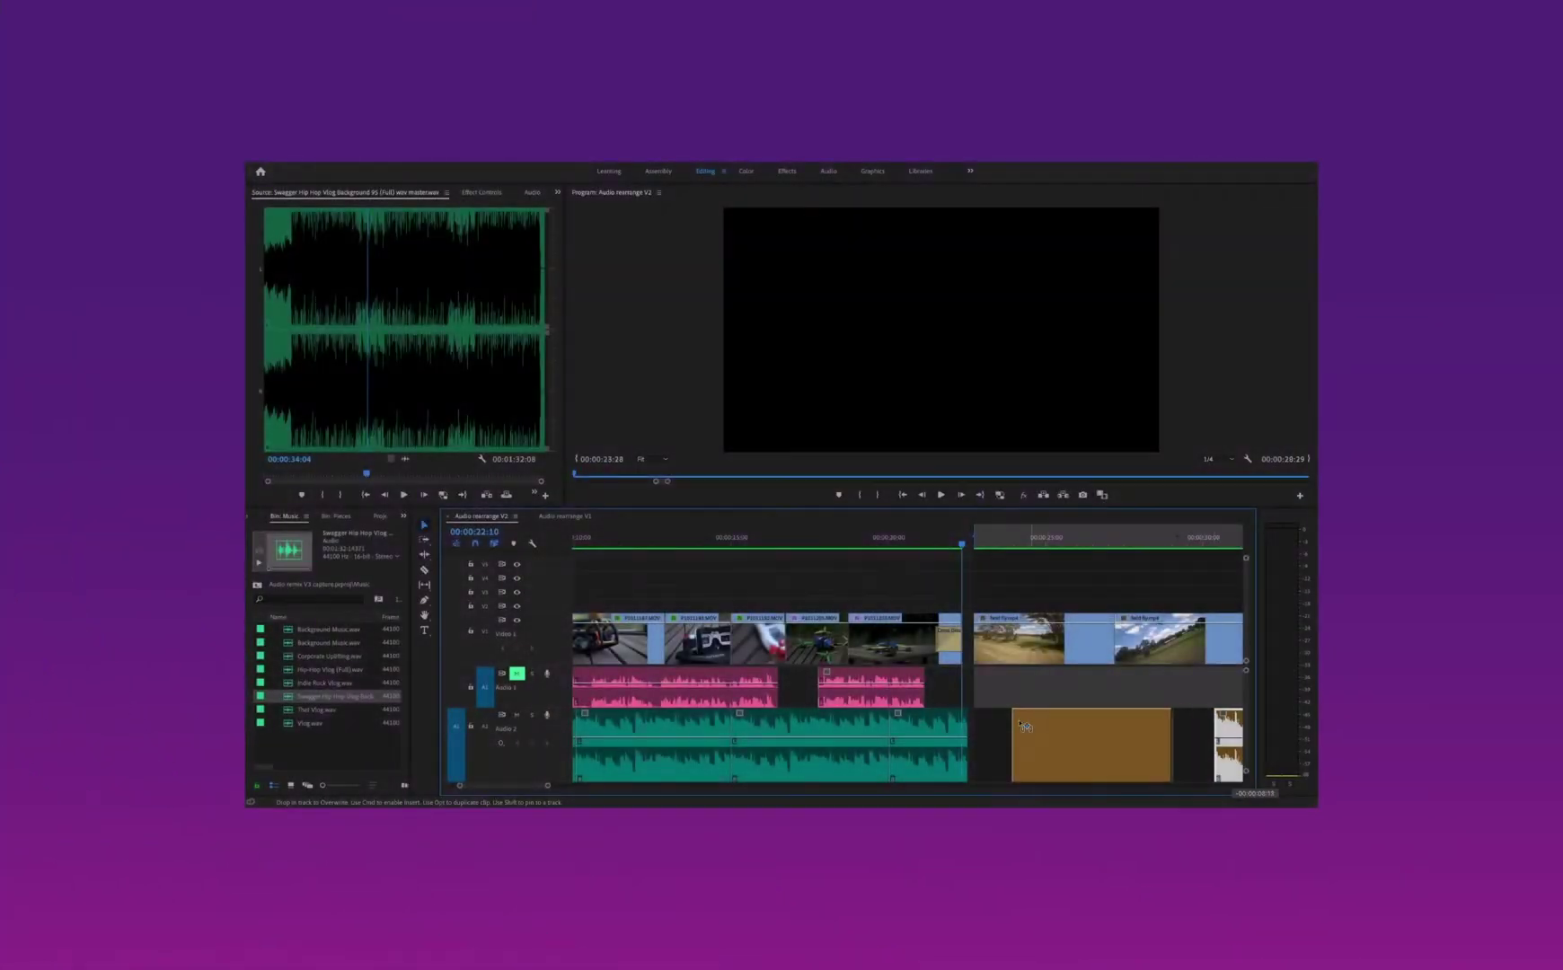
Place the music clip on A2 right after the teal clip and add a copy following it.
drag(1024, 726, 981, 725)
scroll(1014, 688, down, 3)
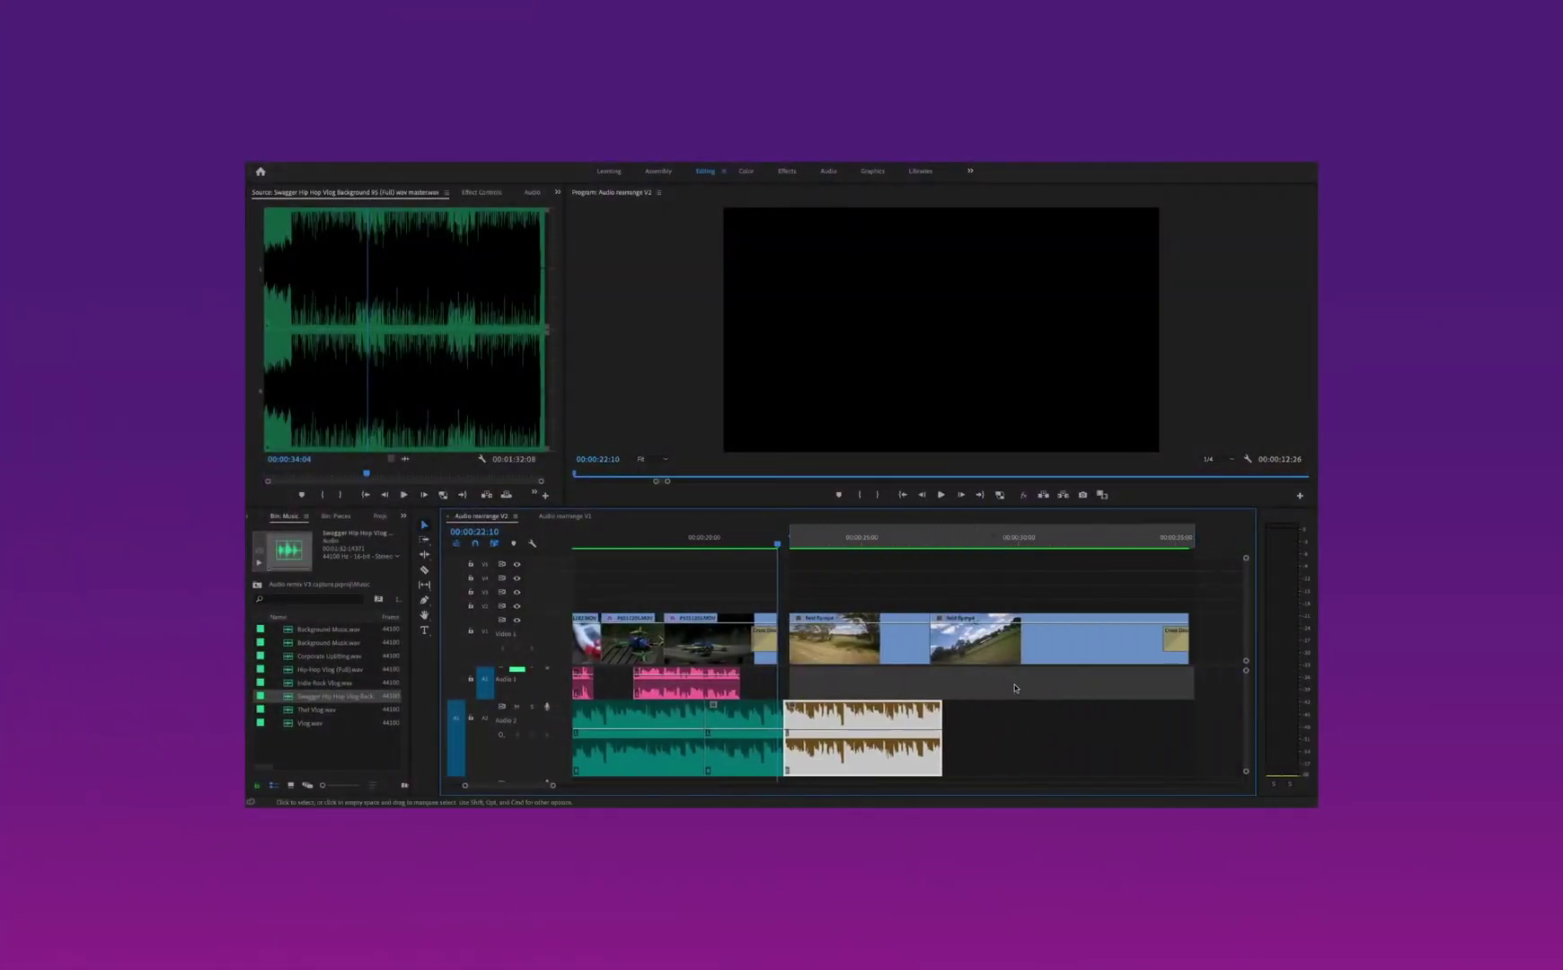
drag(844, 723, 1005, 723)
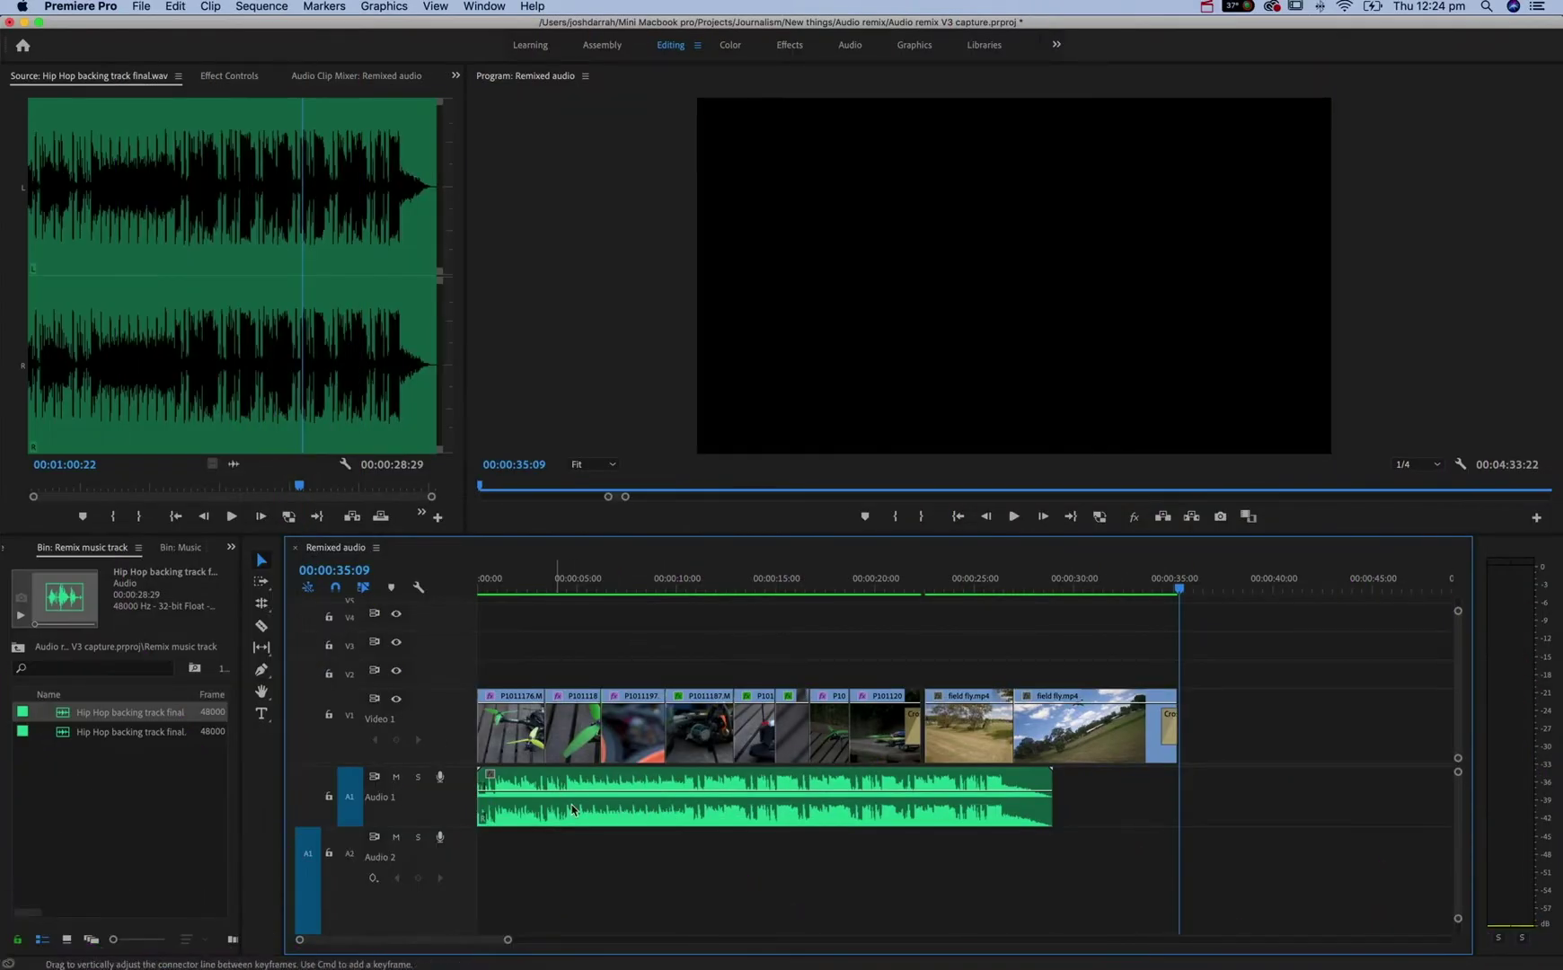
Select the A1 backing clip and mark an In point at 30:00 and Out at 34:20.
click(597, 817)
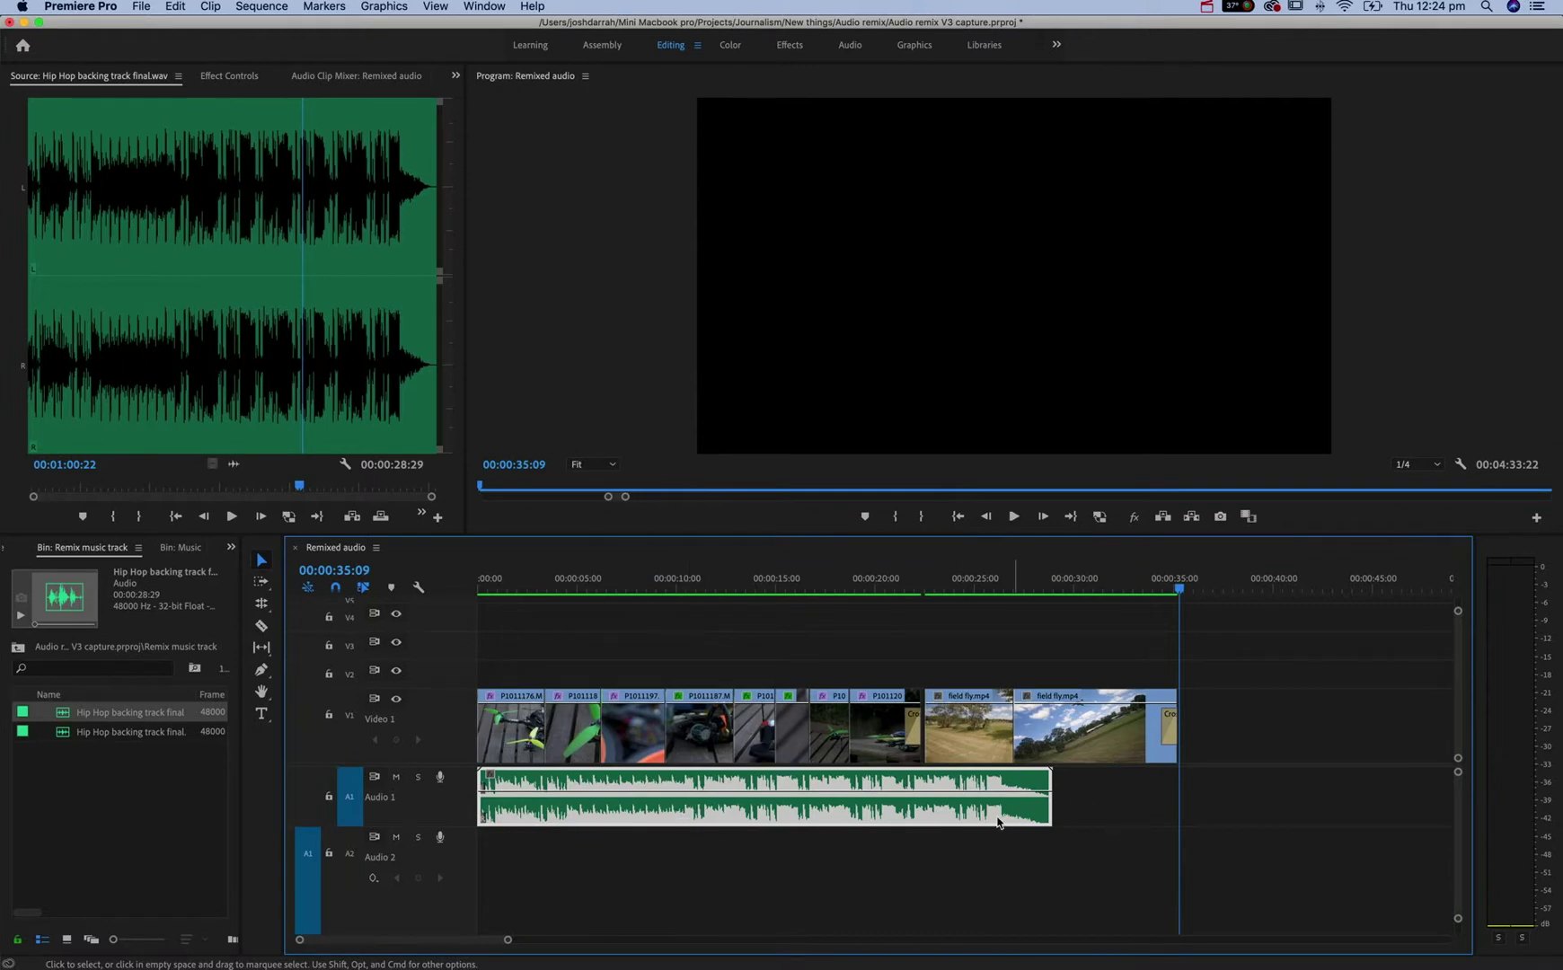
click(1143, 806)
click(1178, 578)
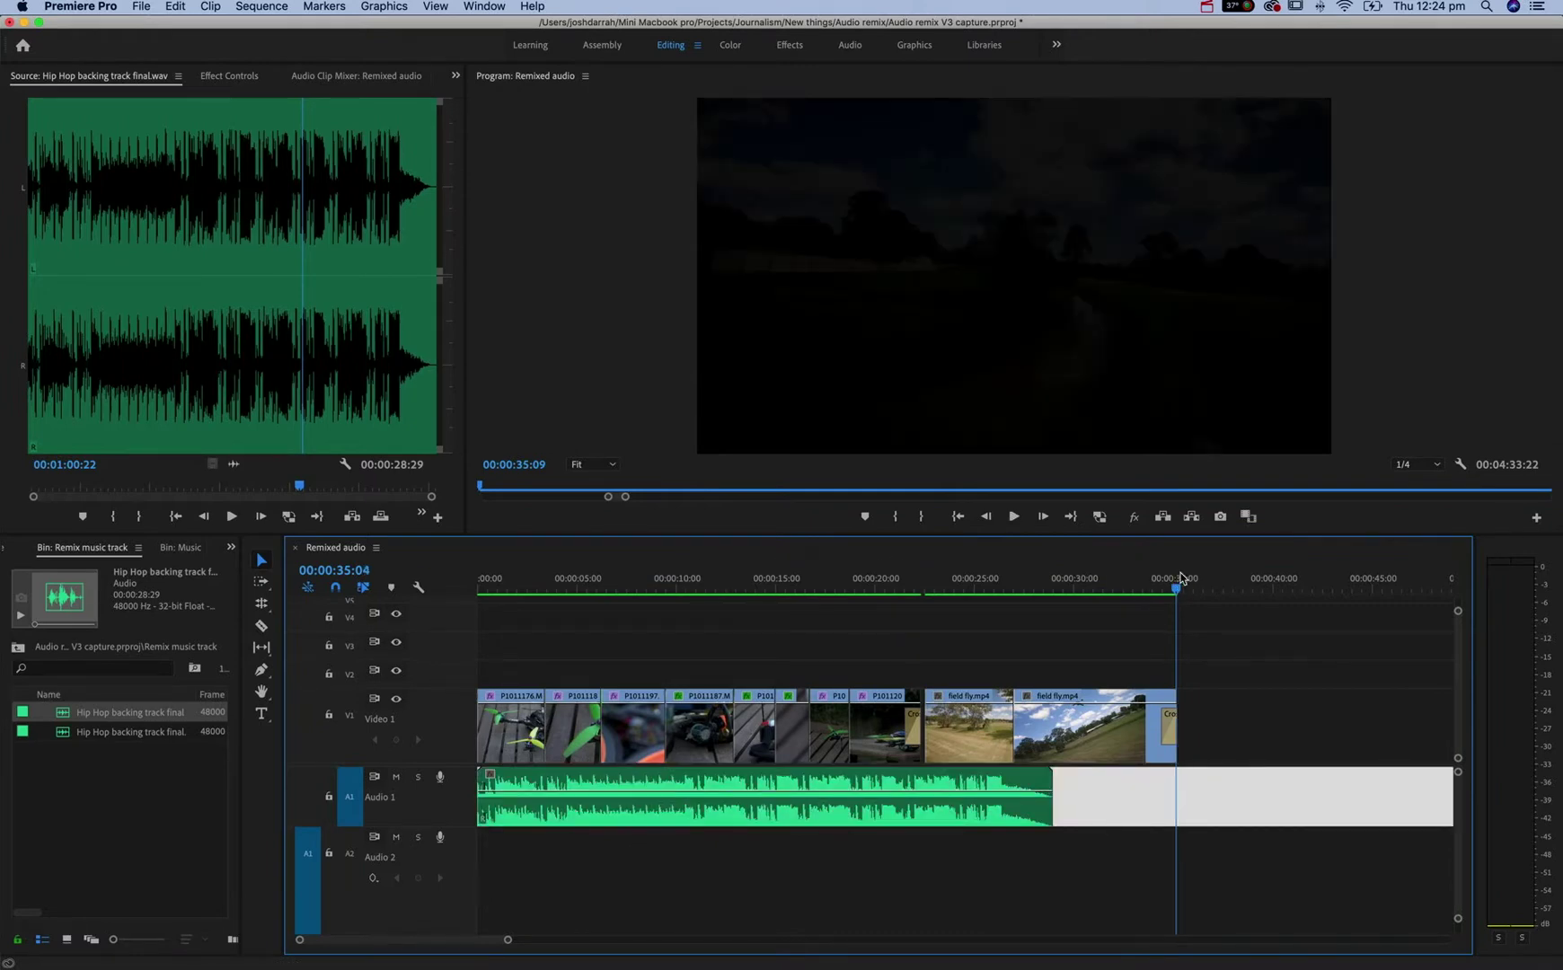
click(901, 804)
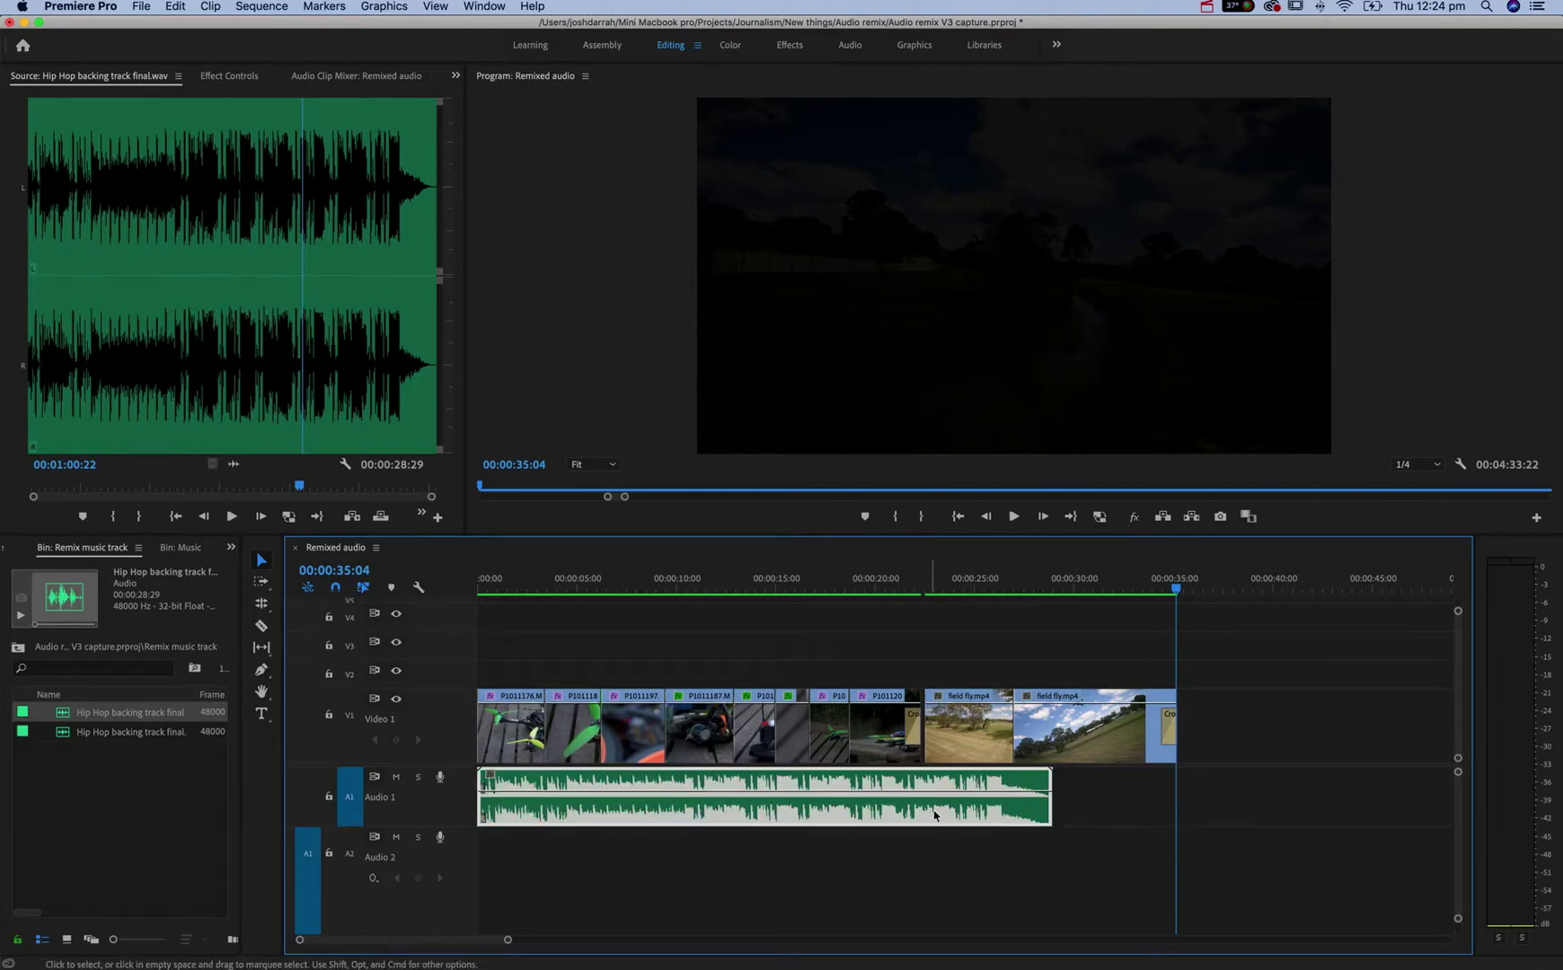
click(898, 579)
key(space)
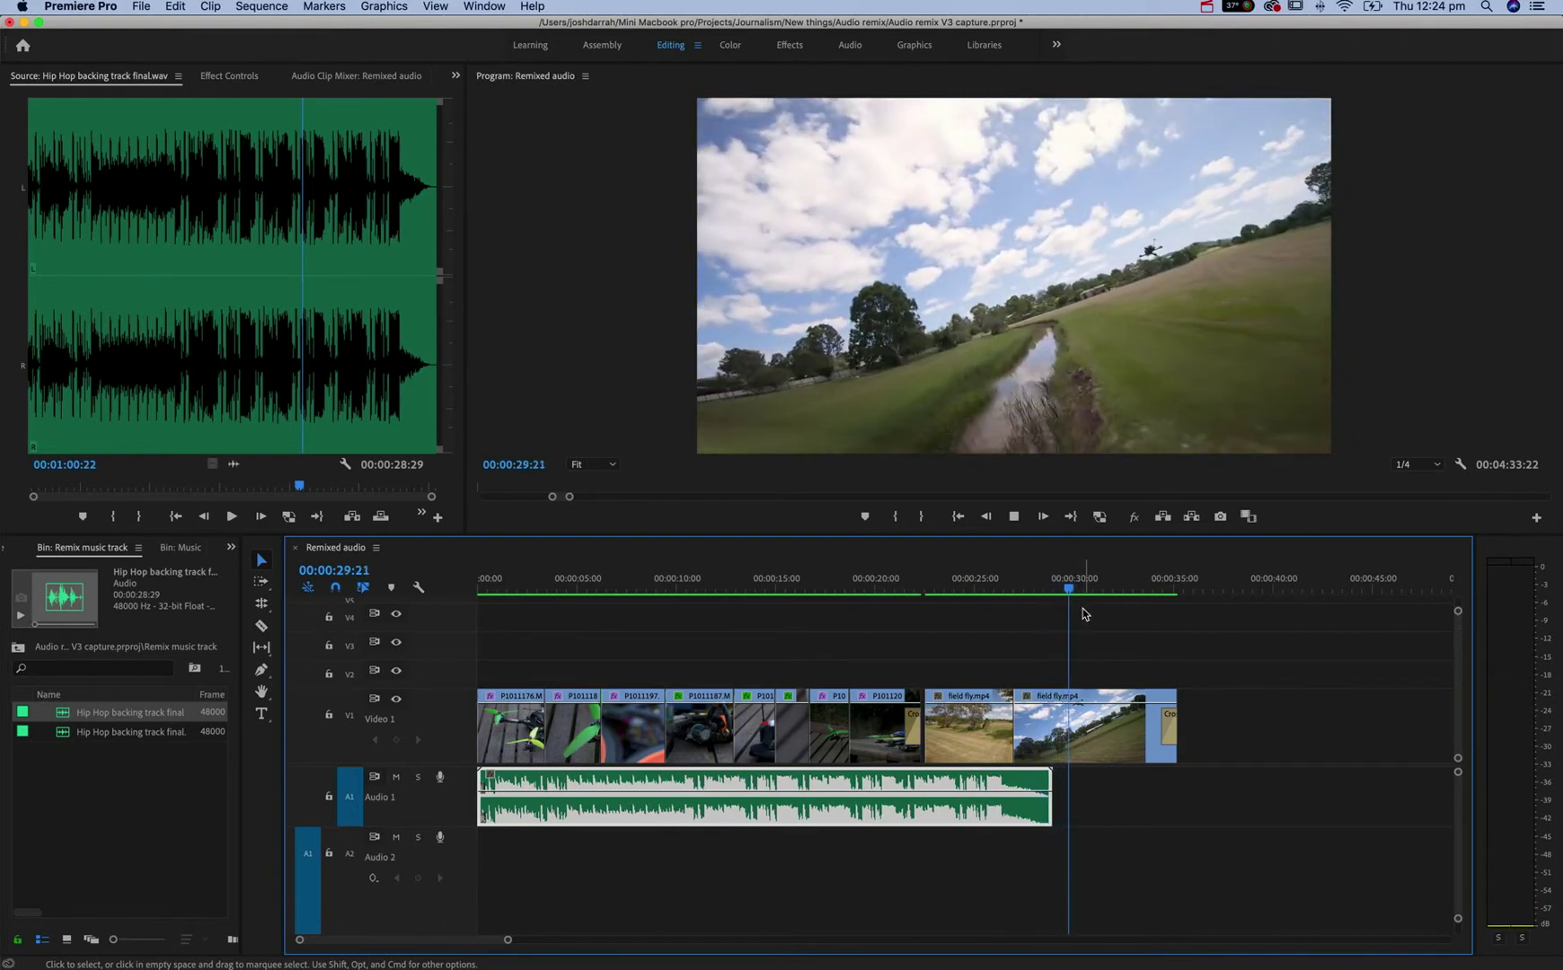
key(space)
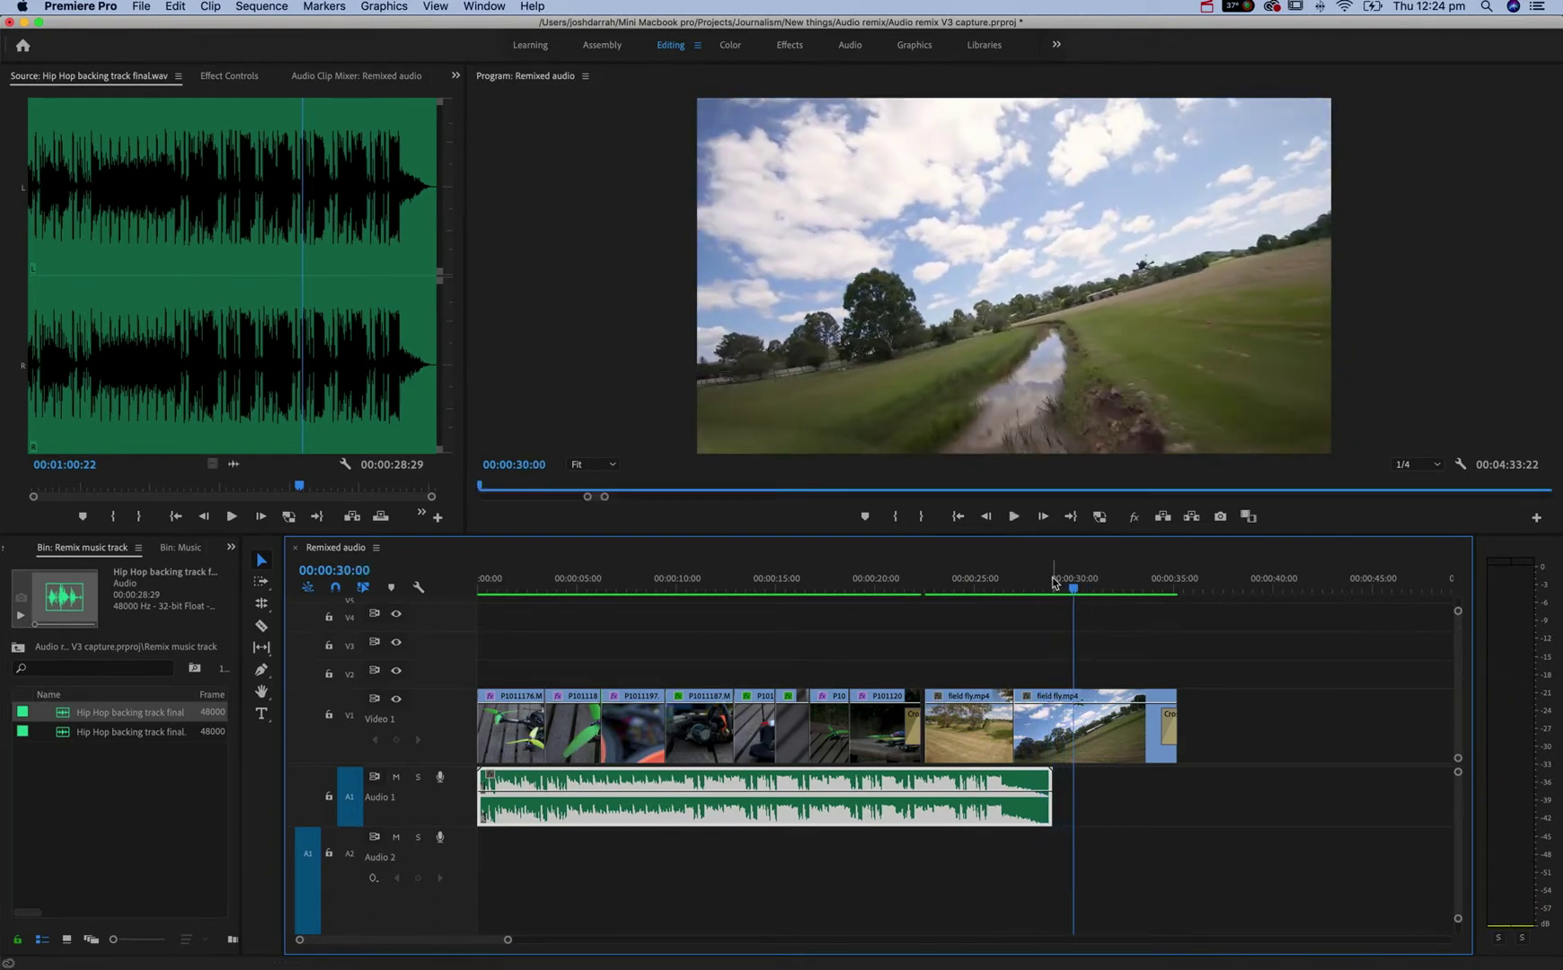
key(i)
click(1165, 582)
key(o)
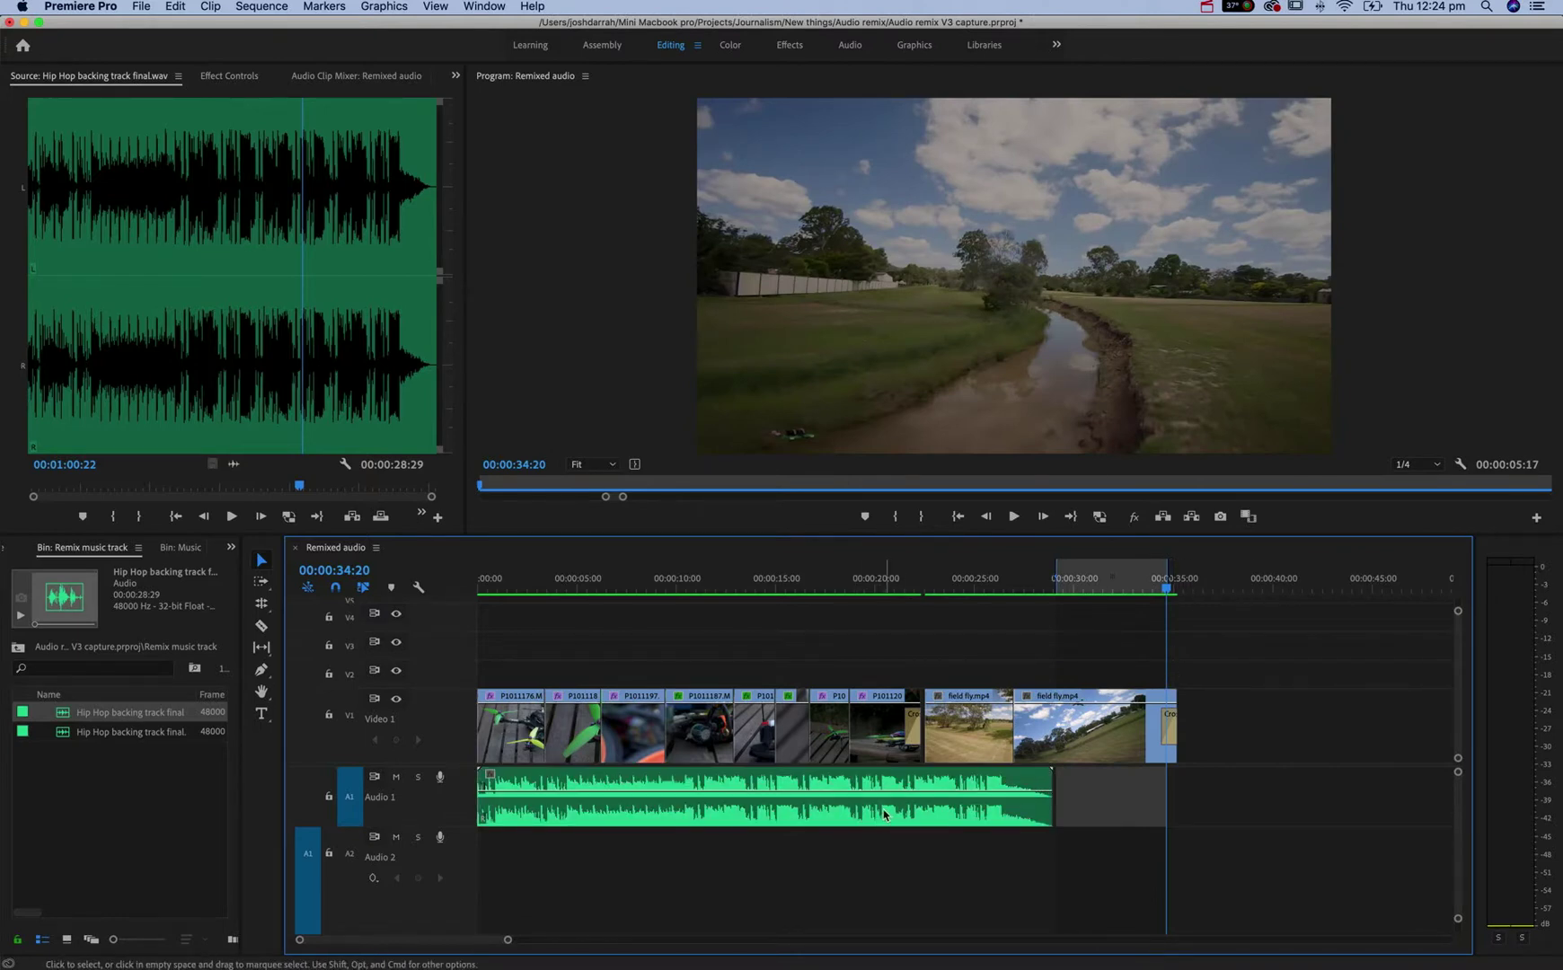
Send the A1 clip to Adobe Audition and play the extracted track from 0:09.431.
right_click(888, 813)
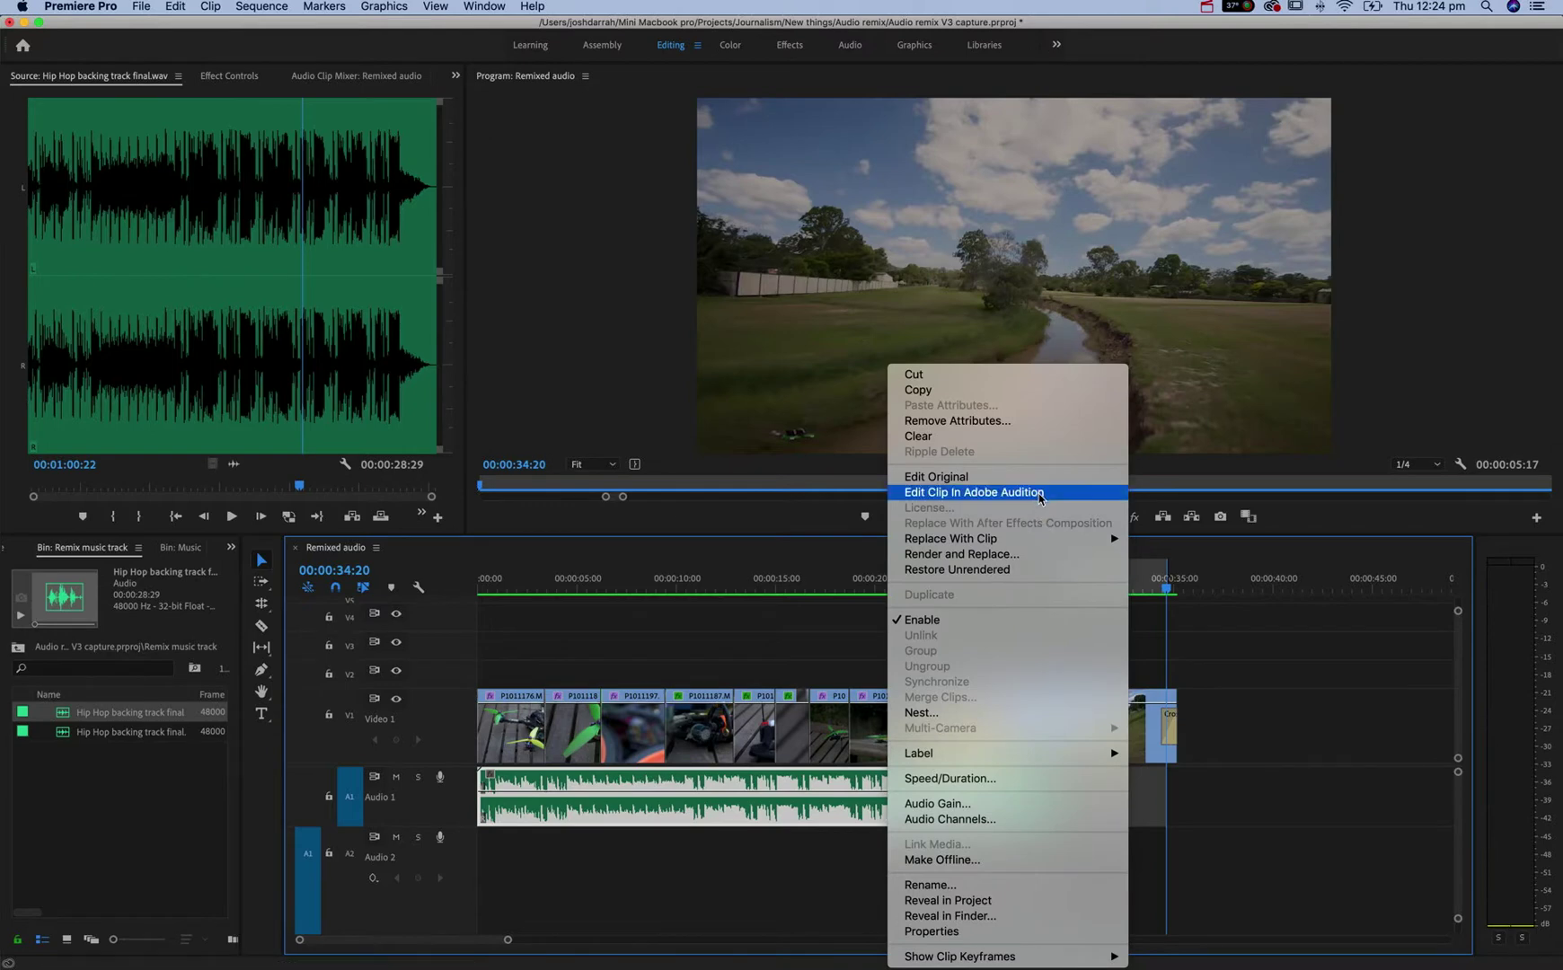
click(1061, 496)
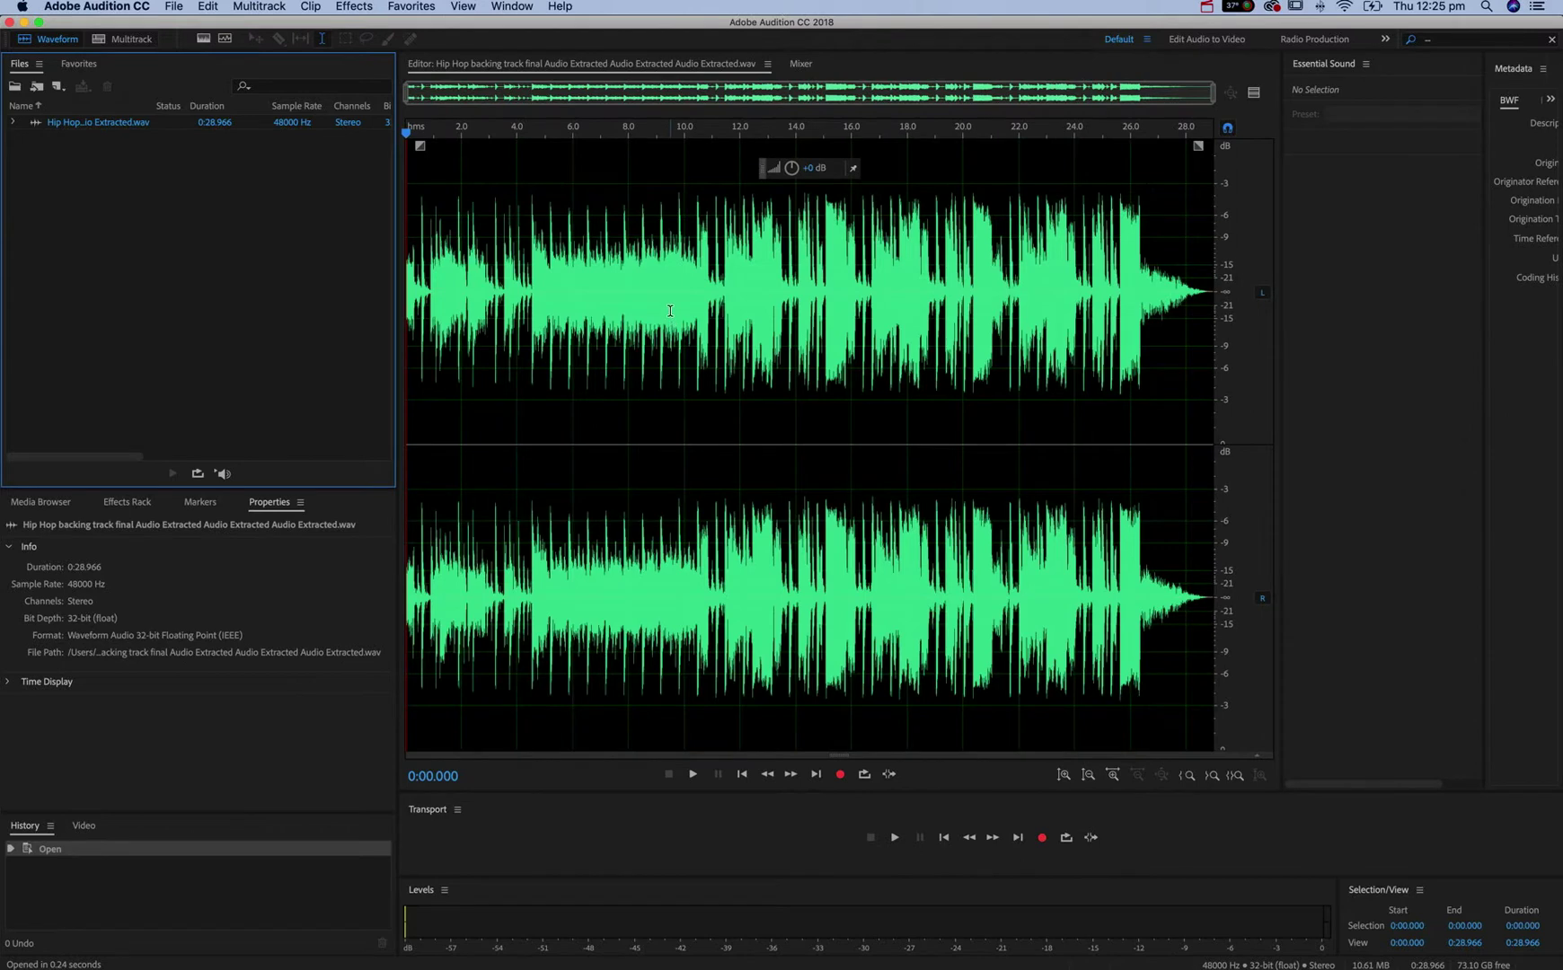
click(670, 311)
key(space)
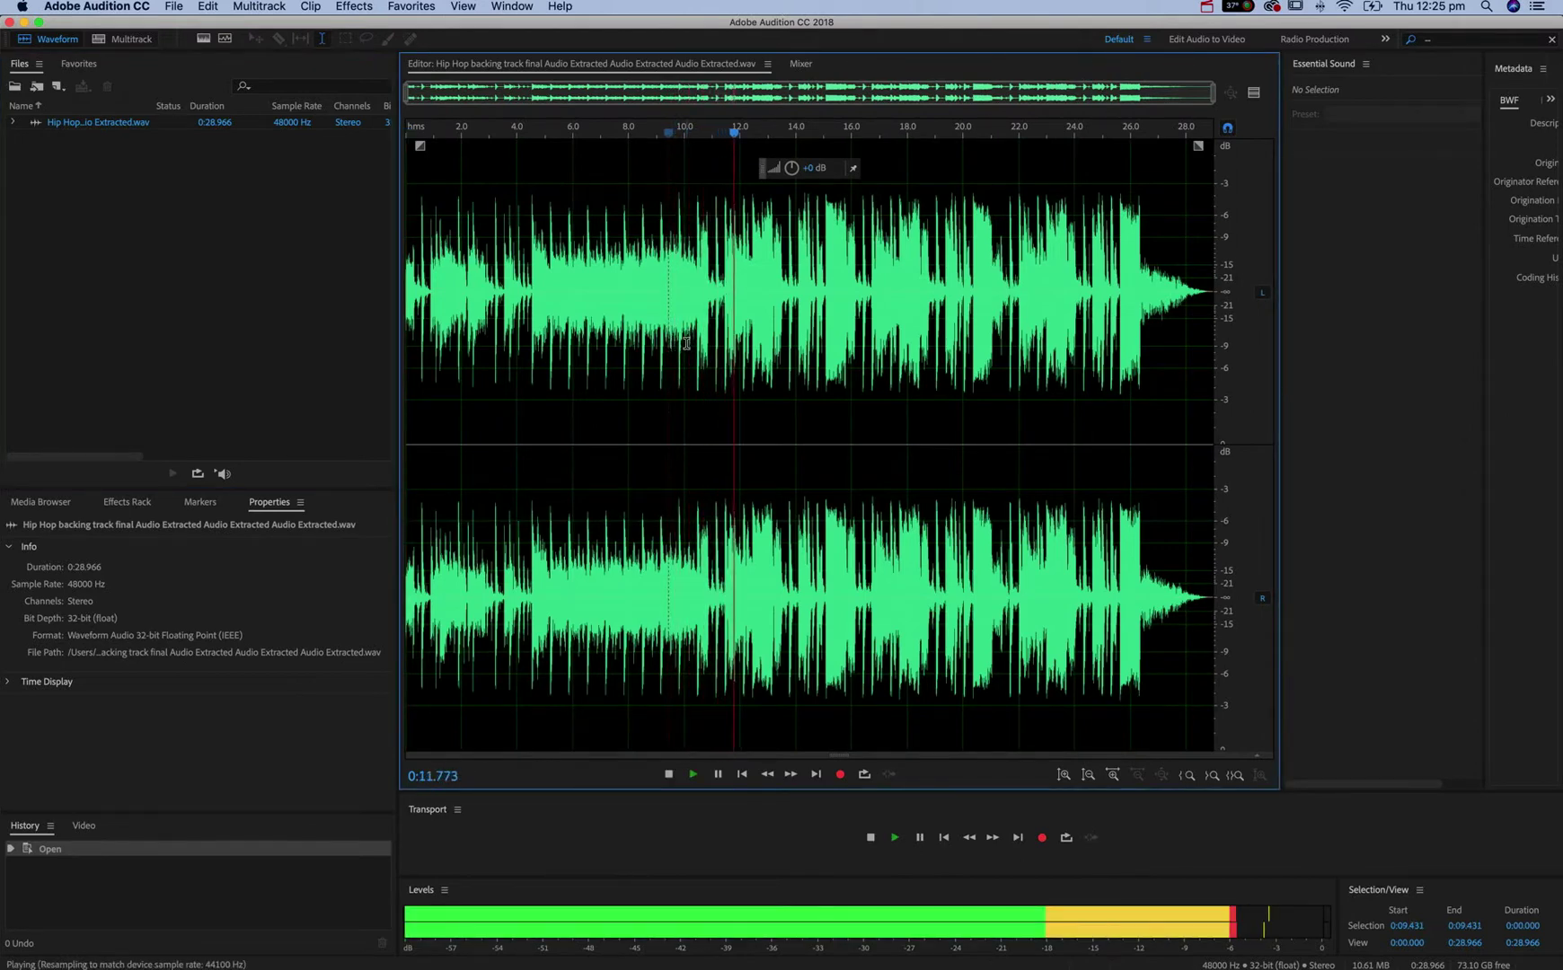
Create multitrack session 'Hip Hop remix 1' in the Backing music folder at 48000 Hz.
key(space)
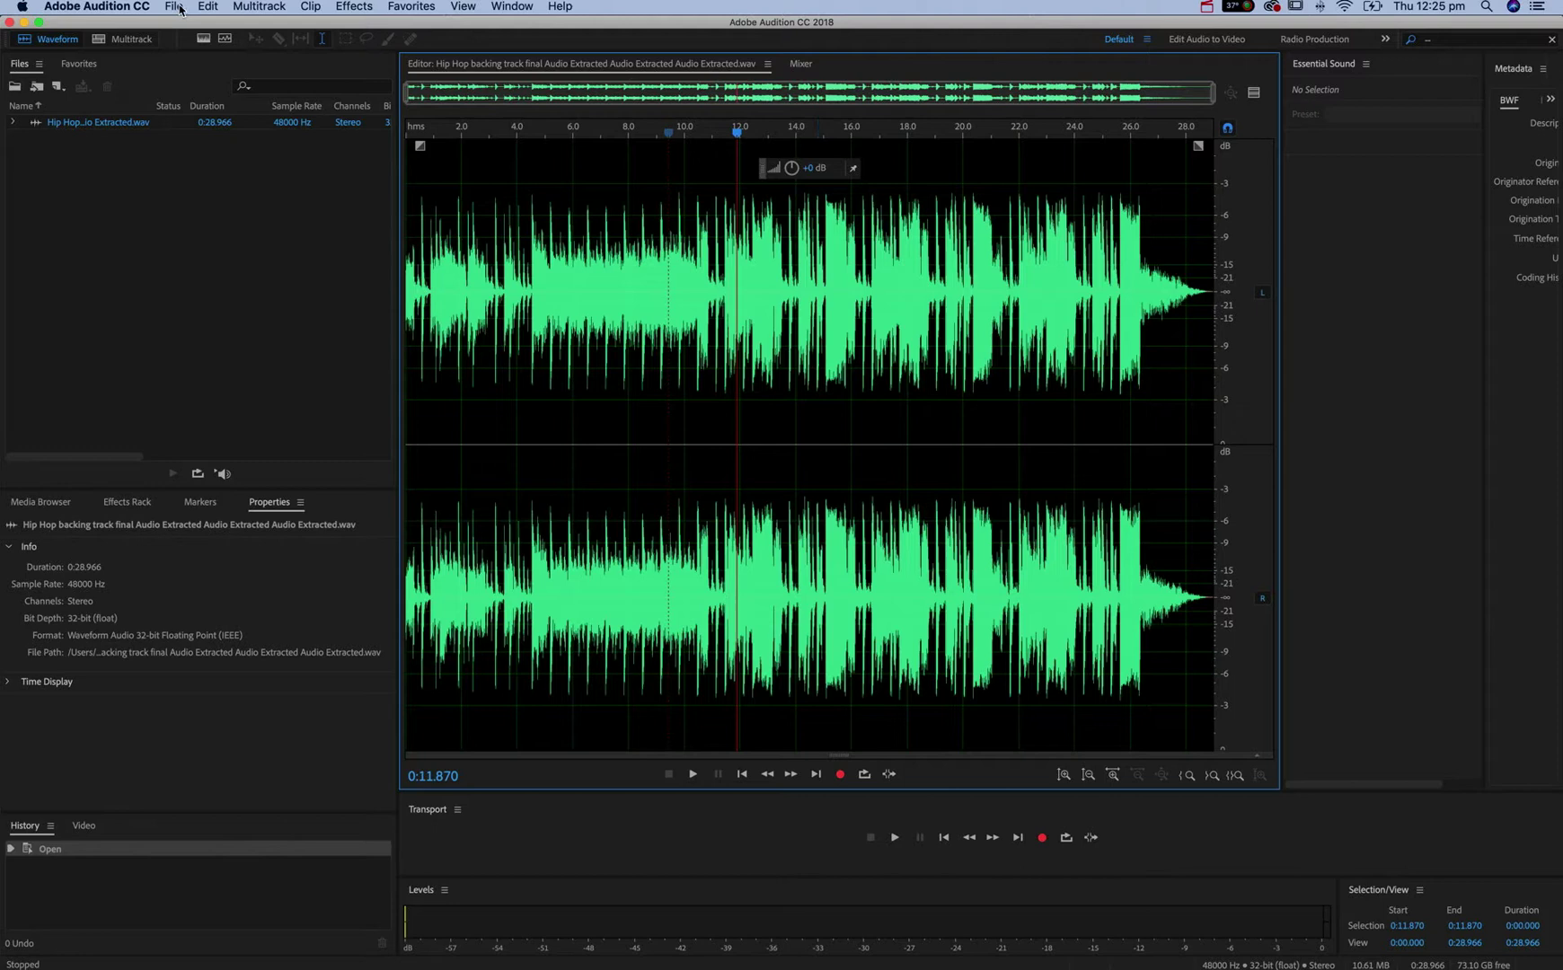
click(177, 7)
mouse_move(208, 32)
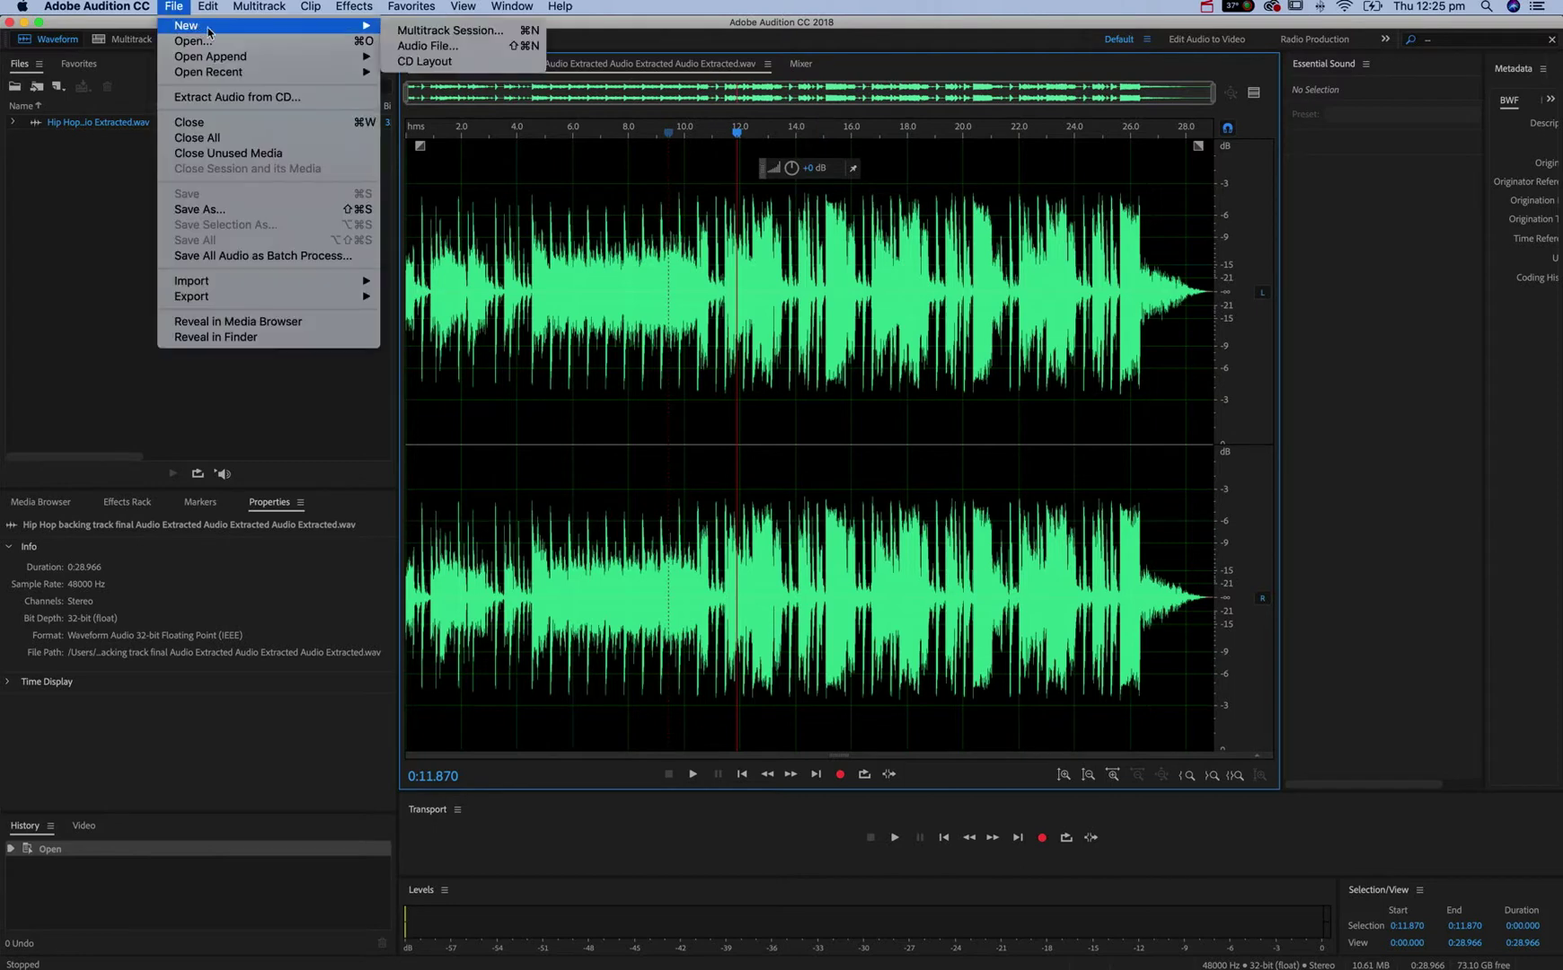
click(499, 32)
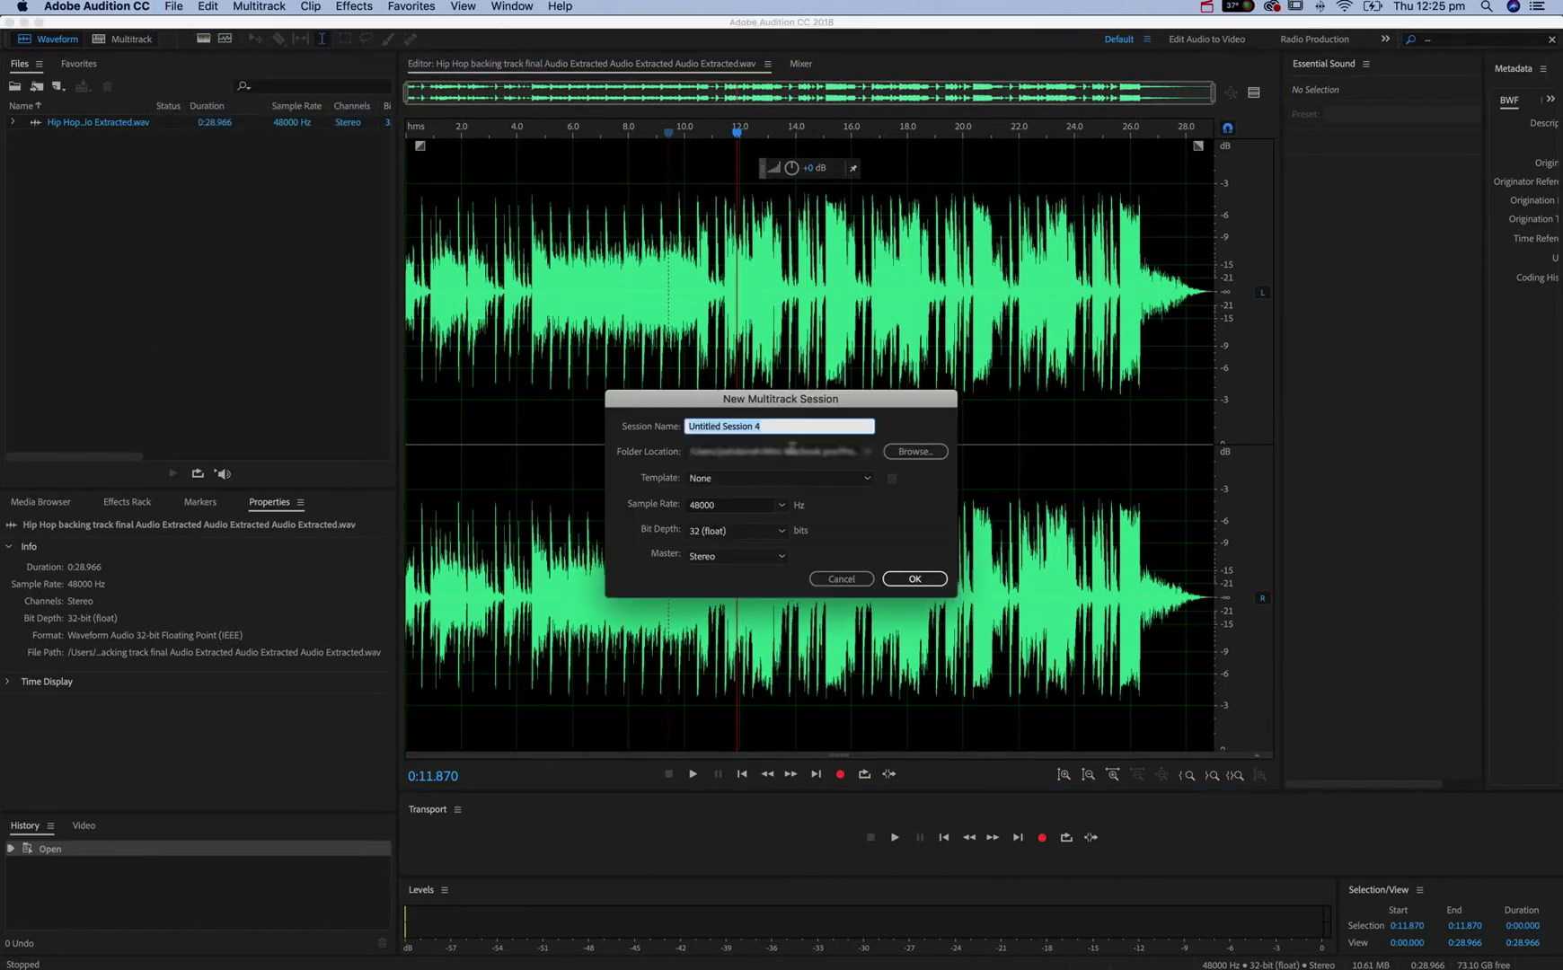
text(Hip Hop remix 1)
click(939, 454)
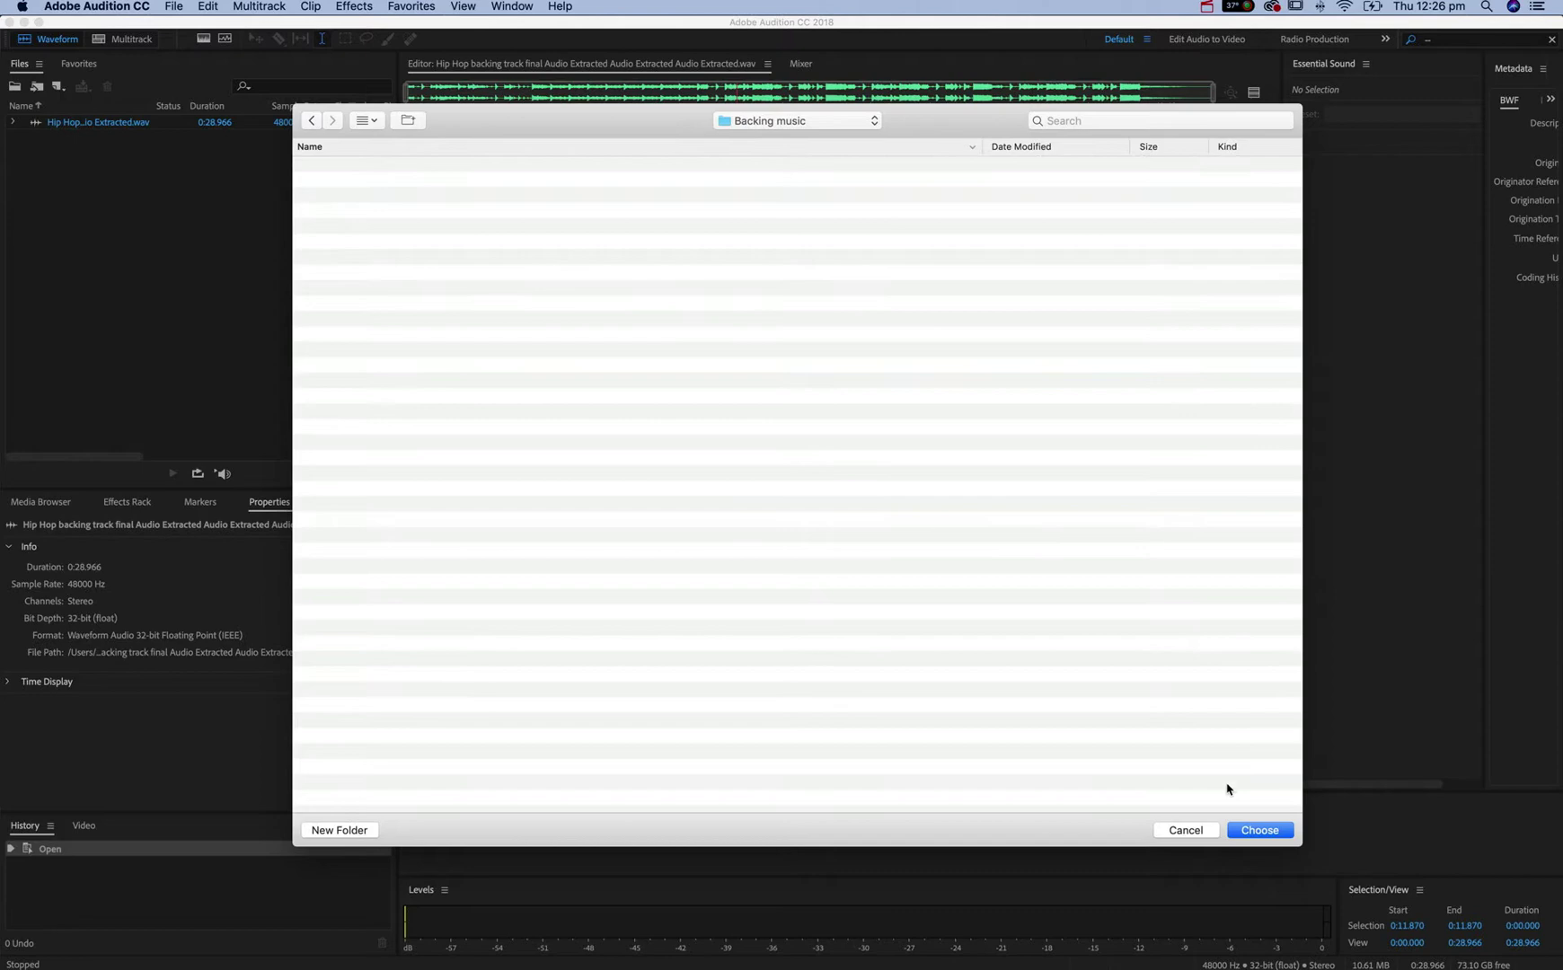
click(1260, 830)
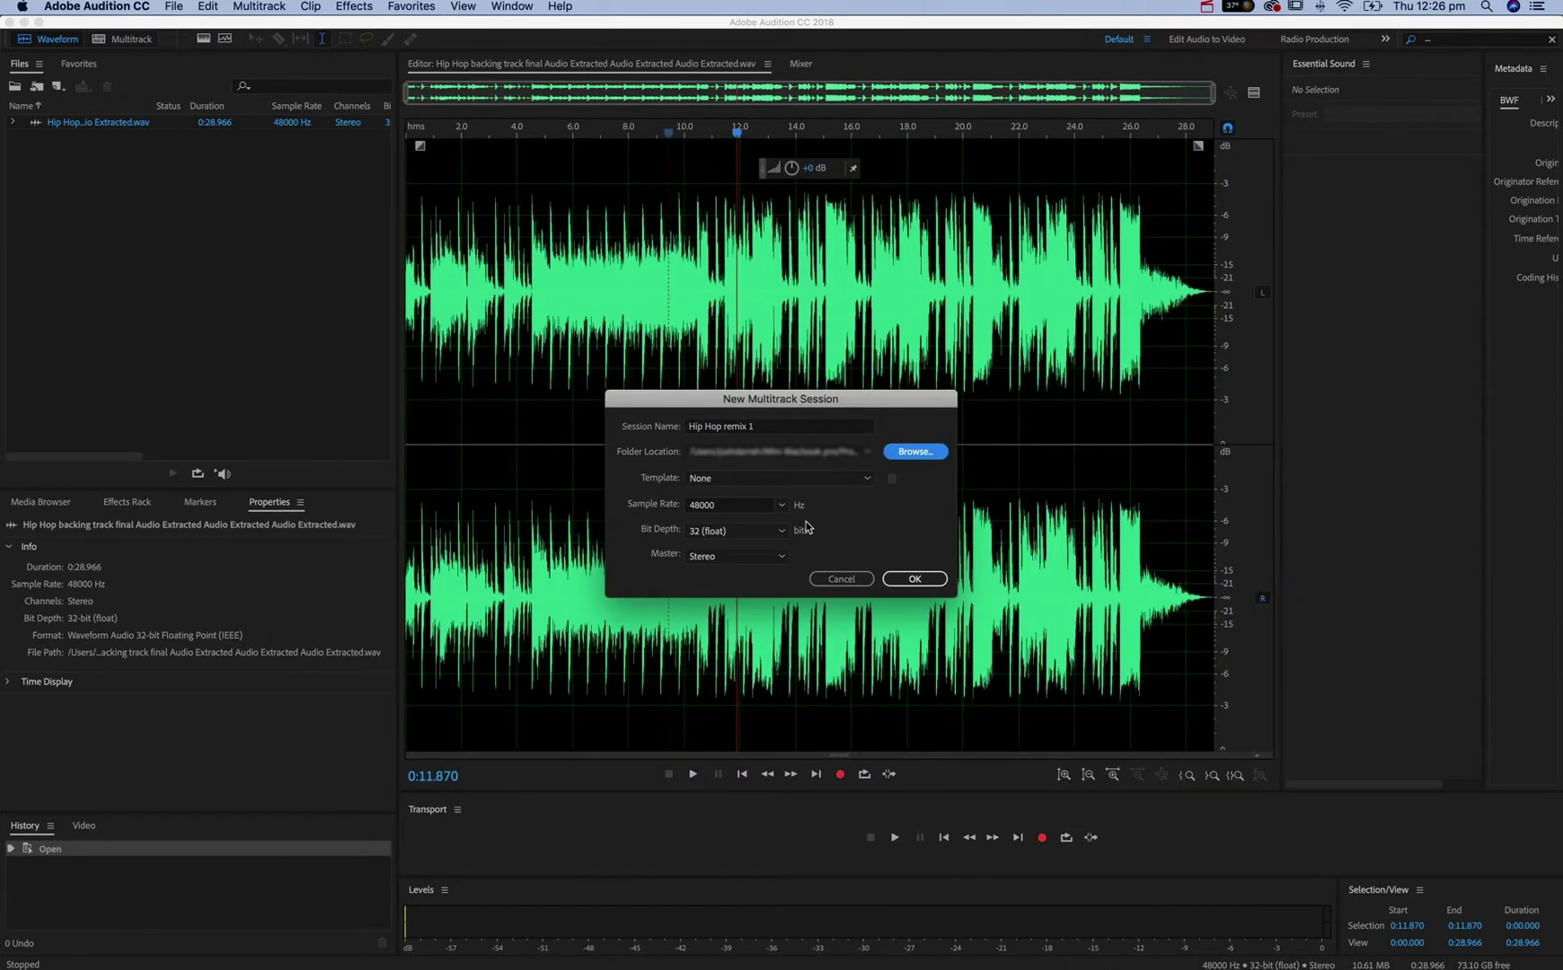
click(781, 506)
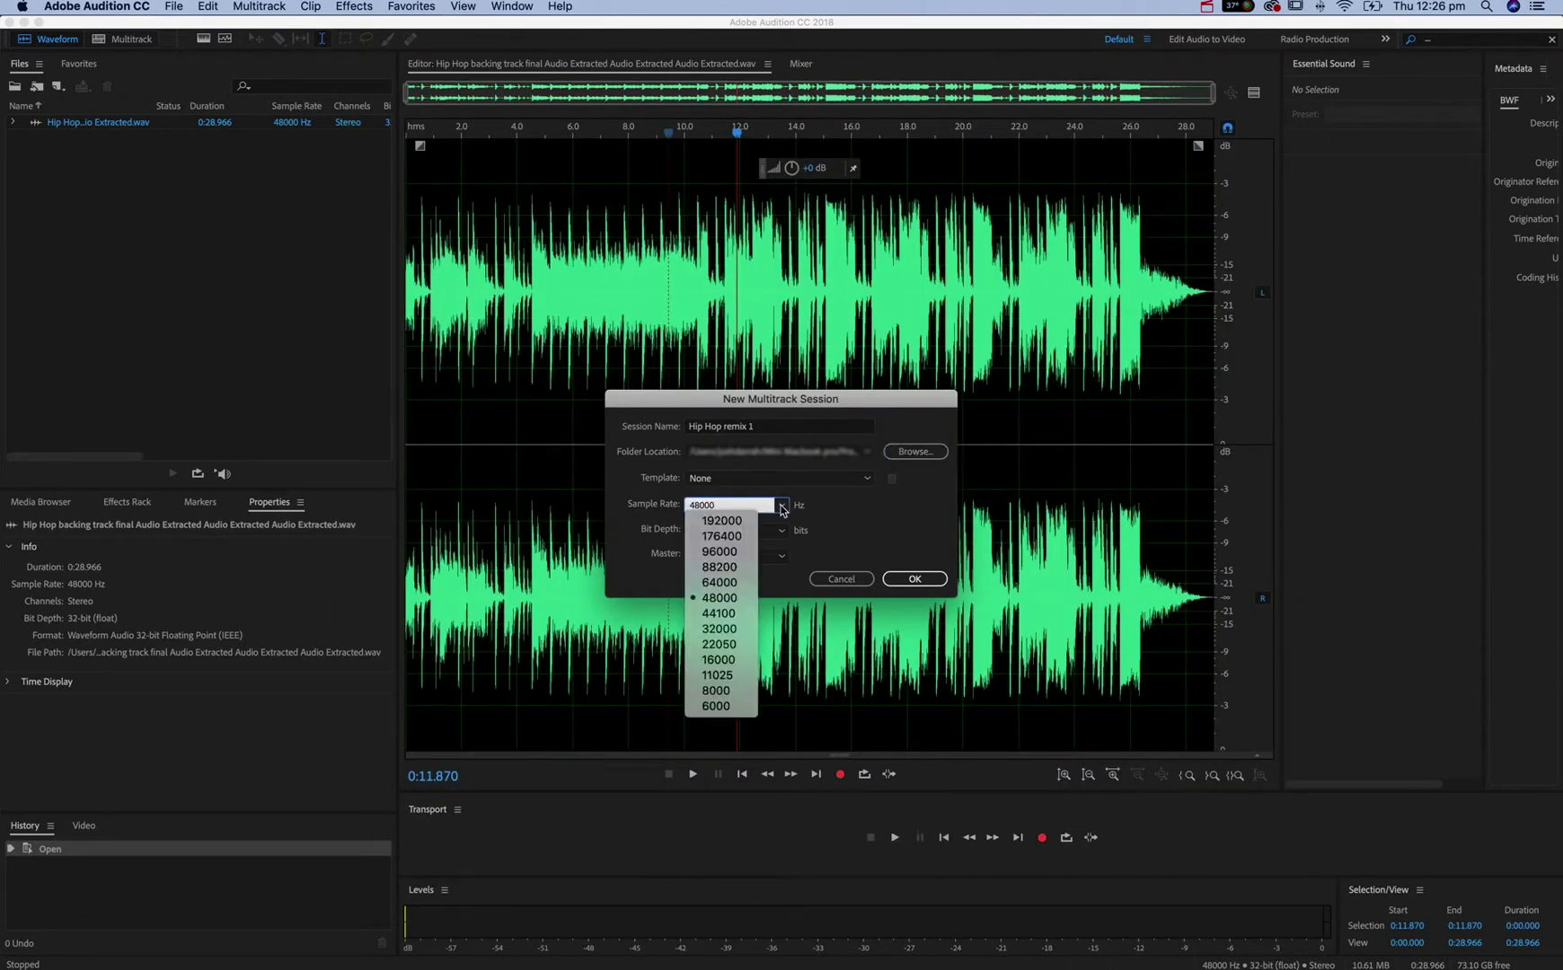
click(748, 600)
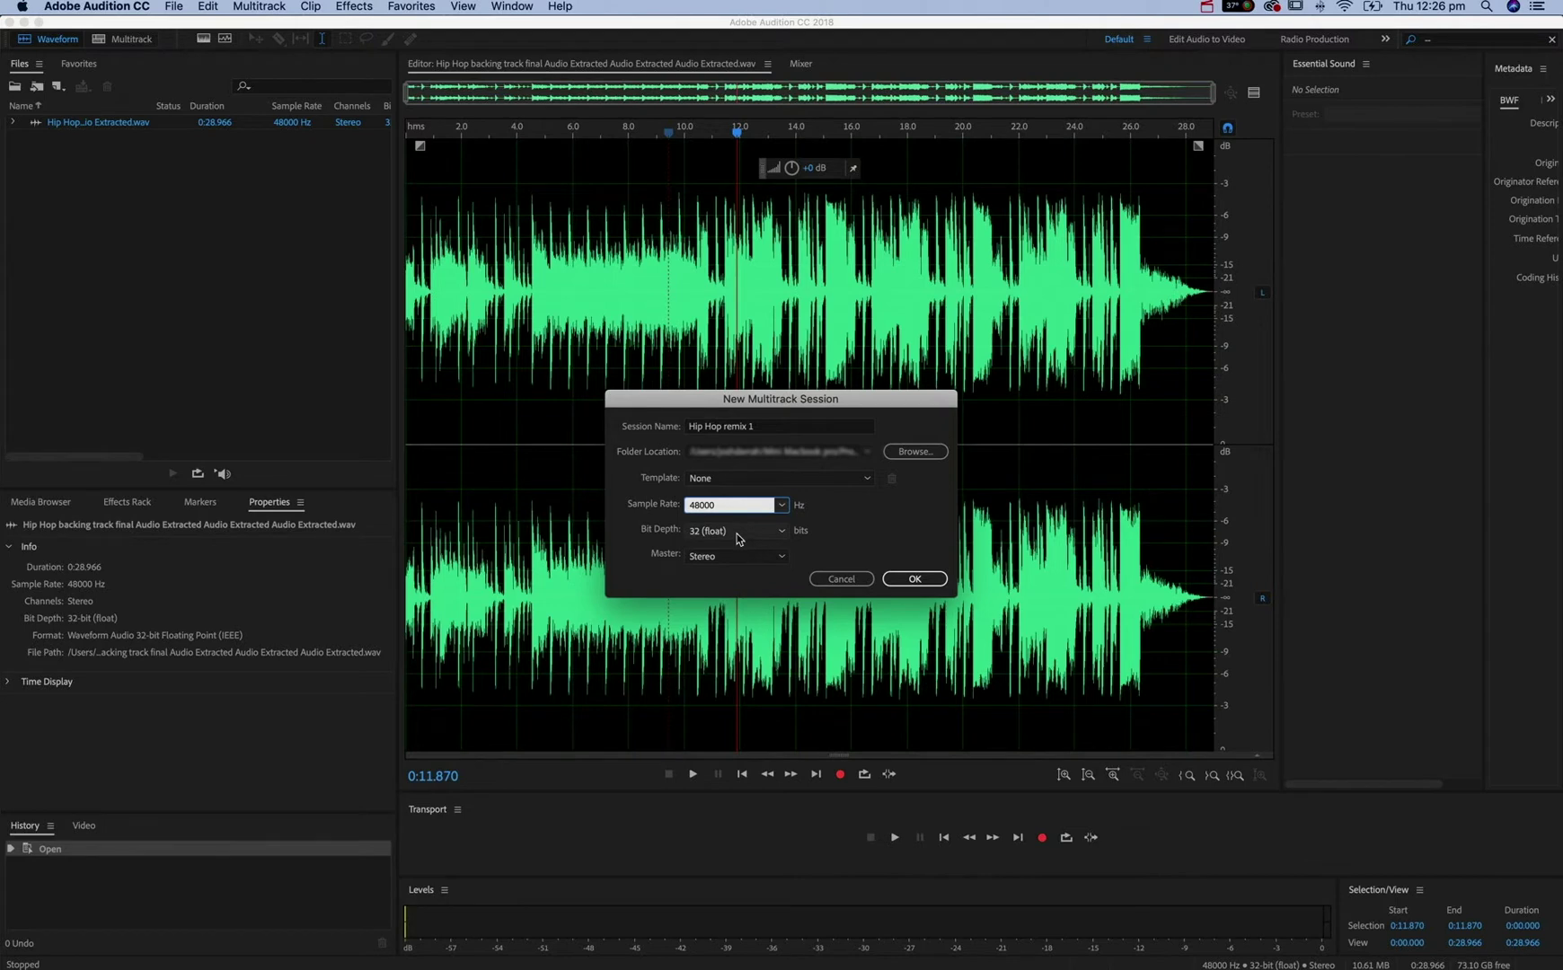
click(934, 586)
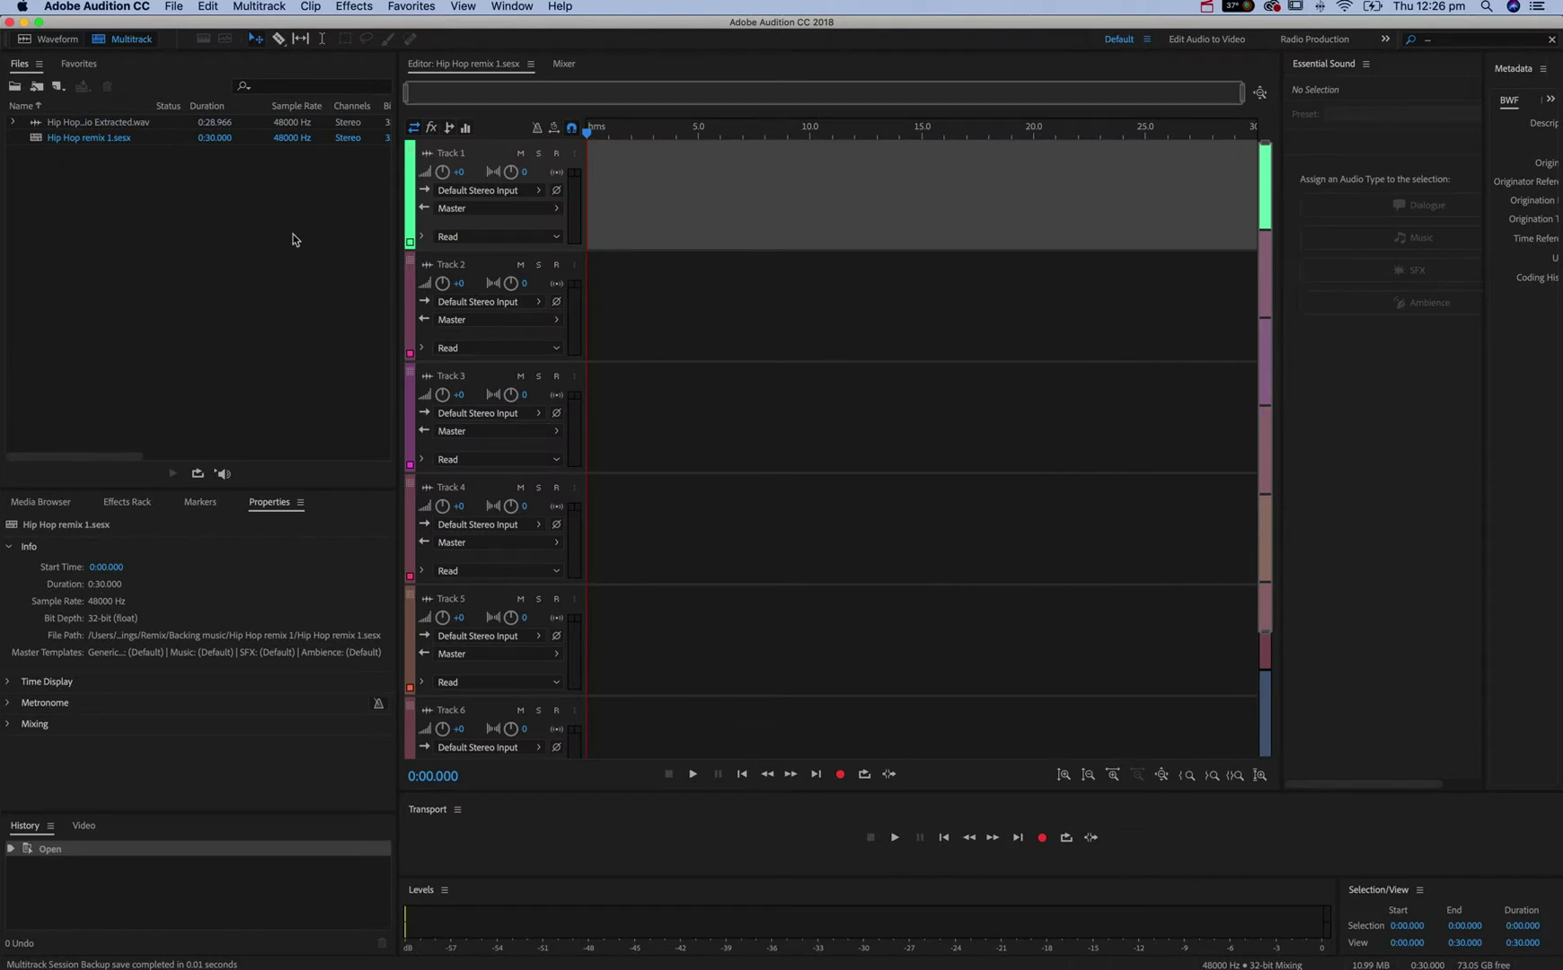
Place the extracted backing .wav on Track 1 and play it from 0:08.3 and near its end.
drag(45, 122, 576, 195)
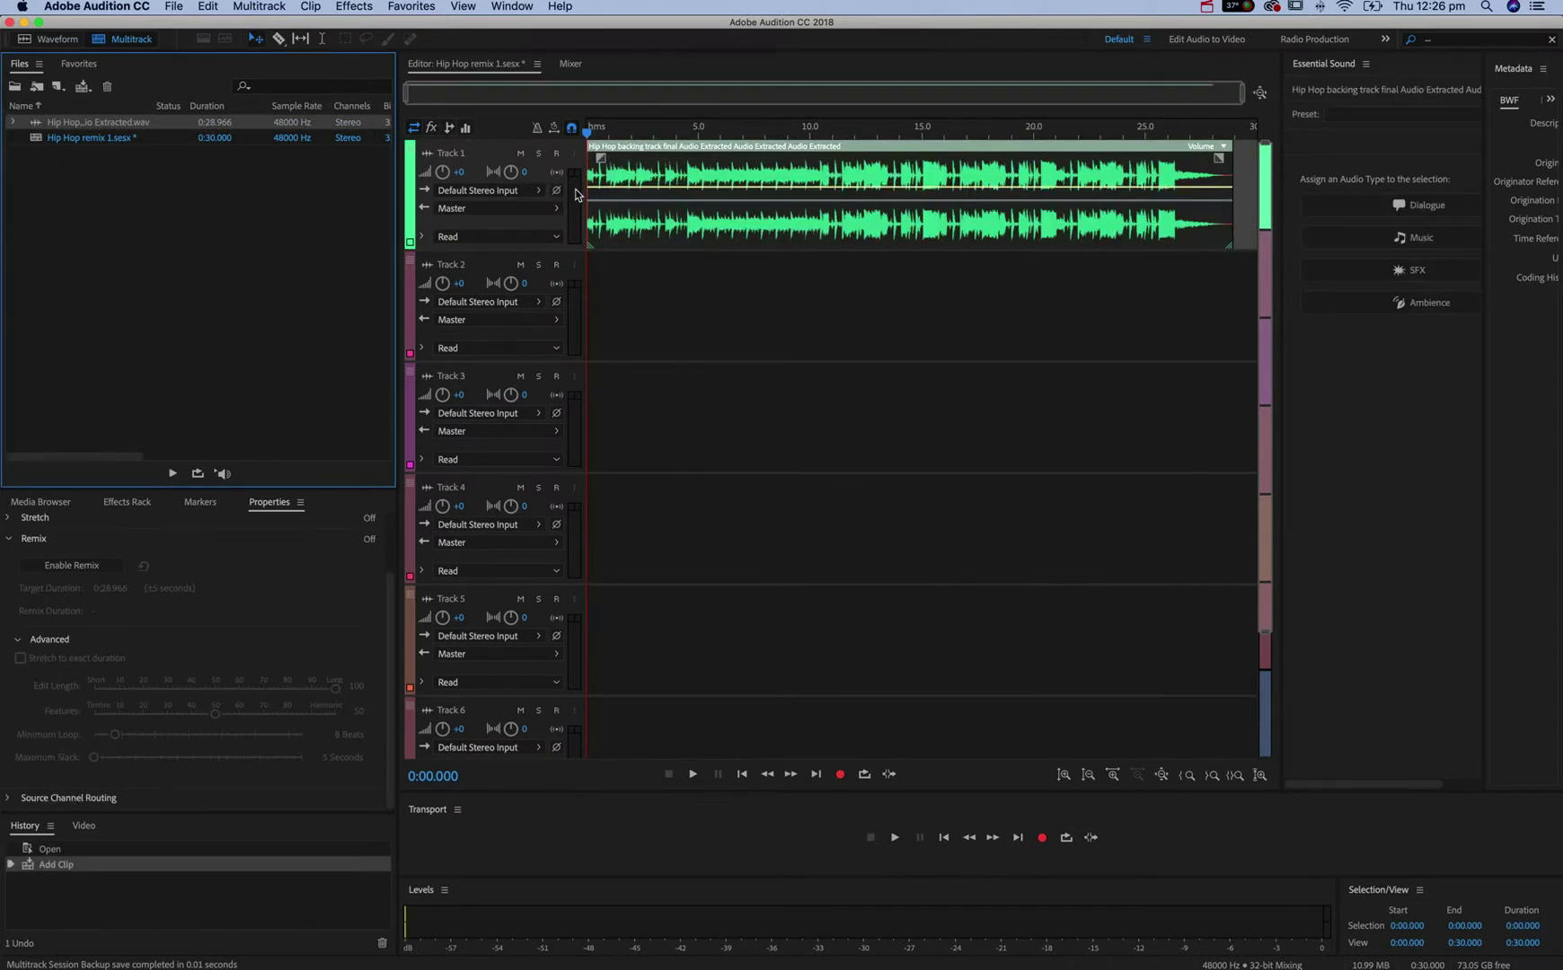
click(772, 224)
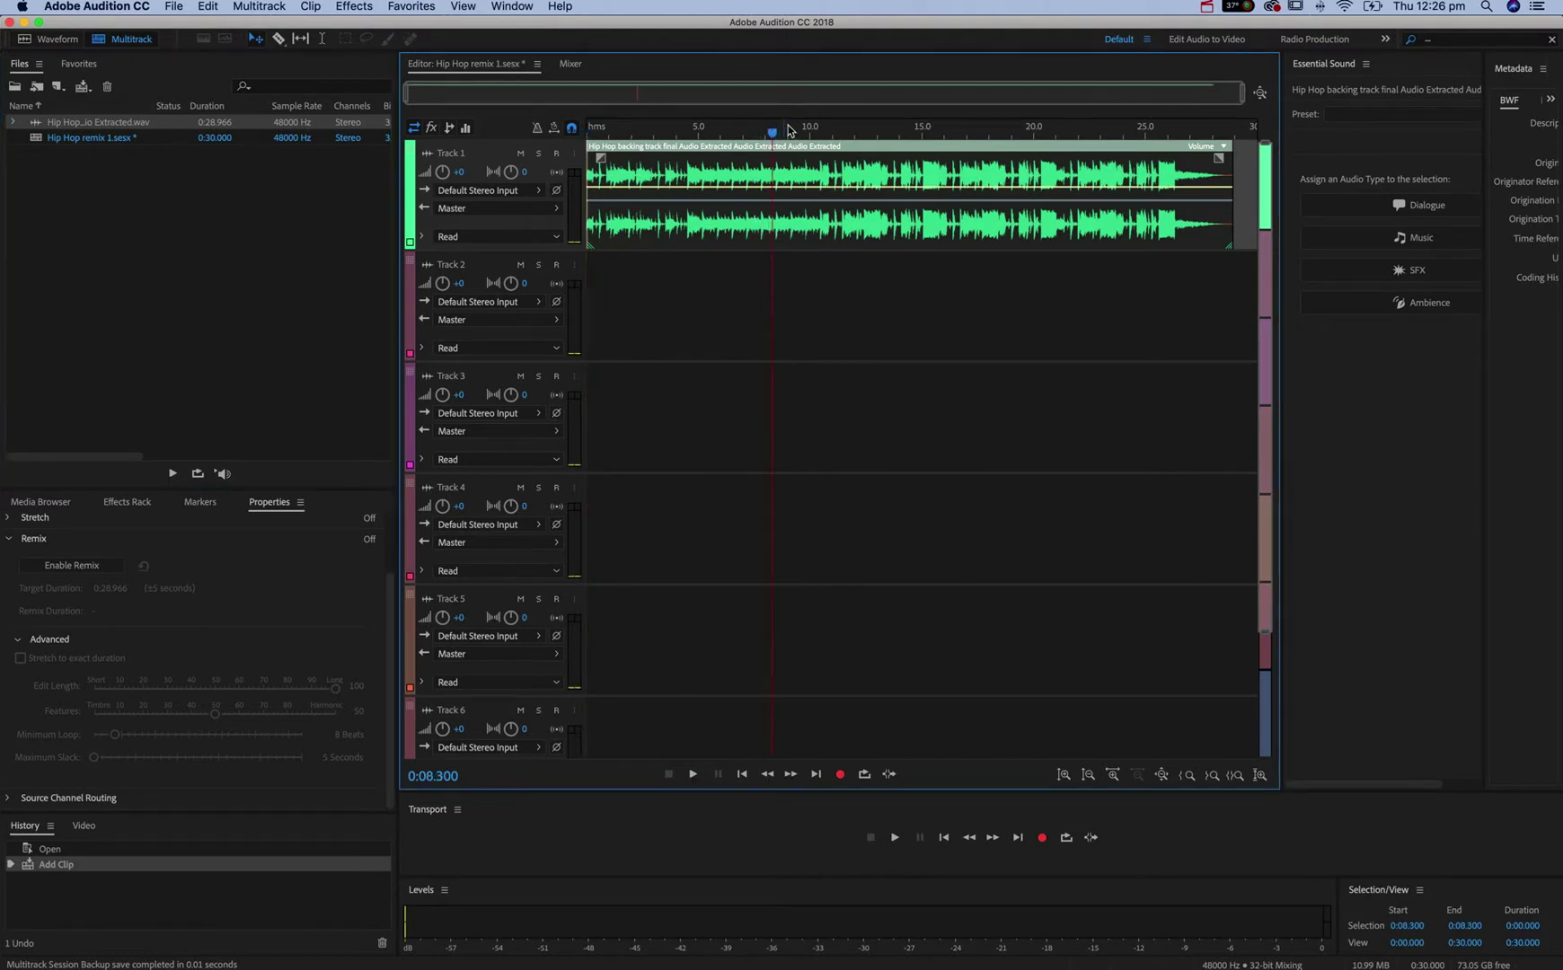
key(space)
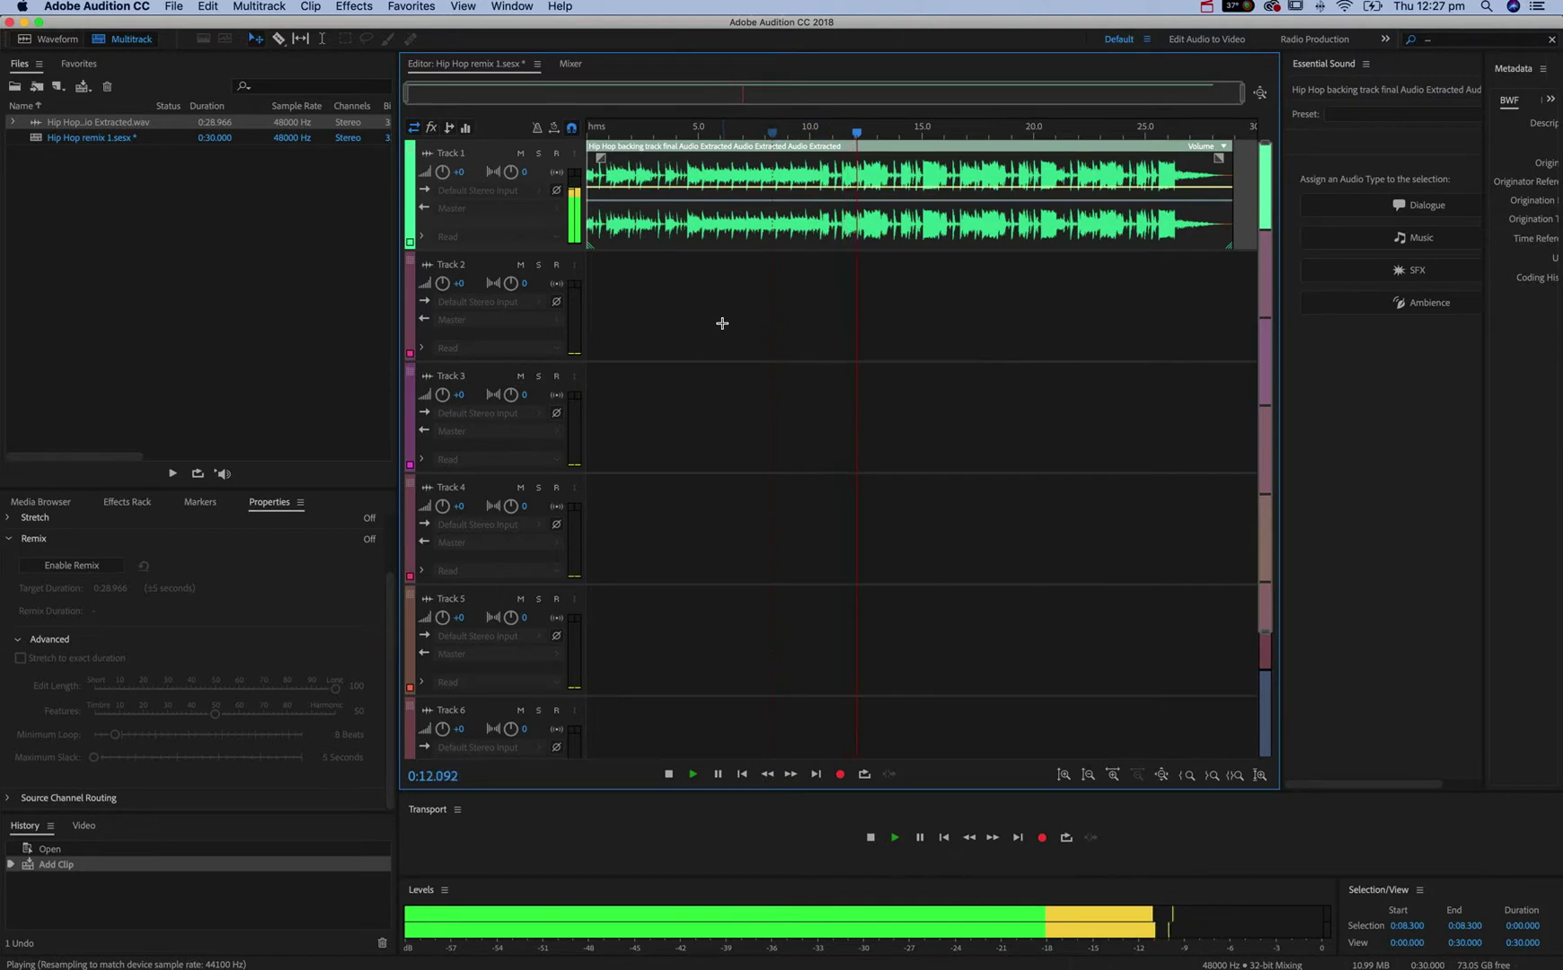
key(space)
click(1158, 131)
key(space)
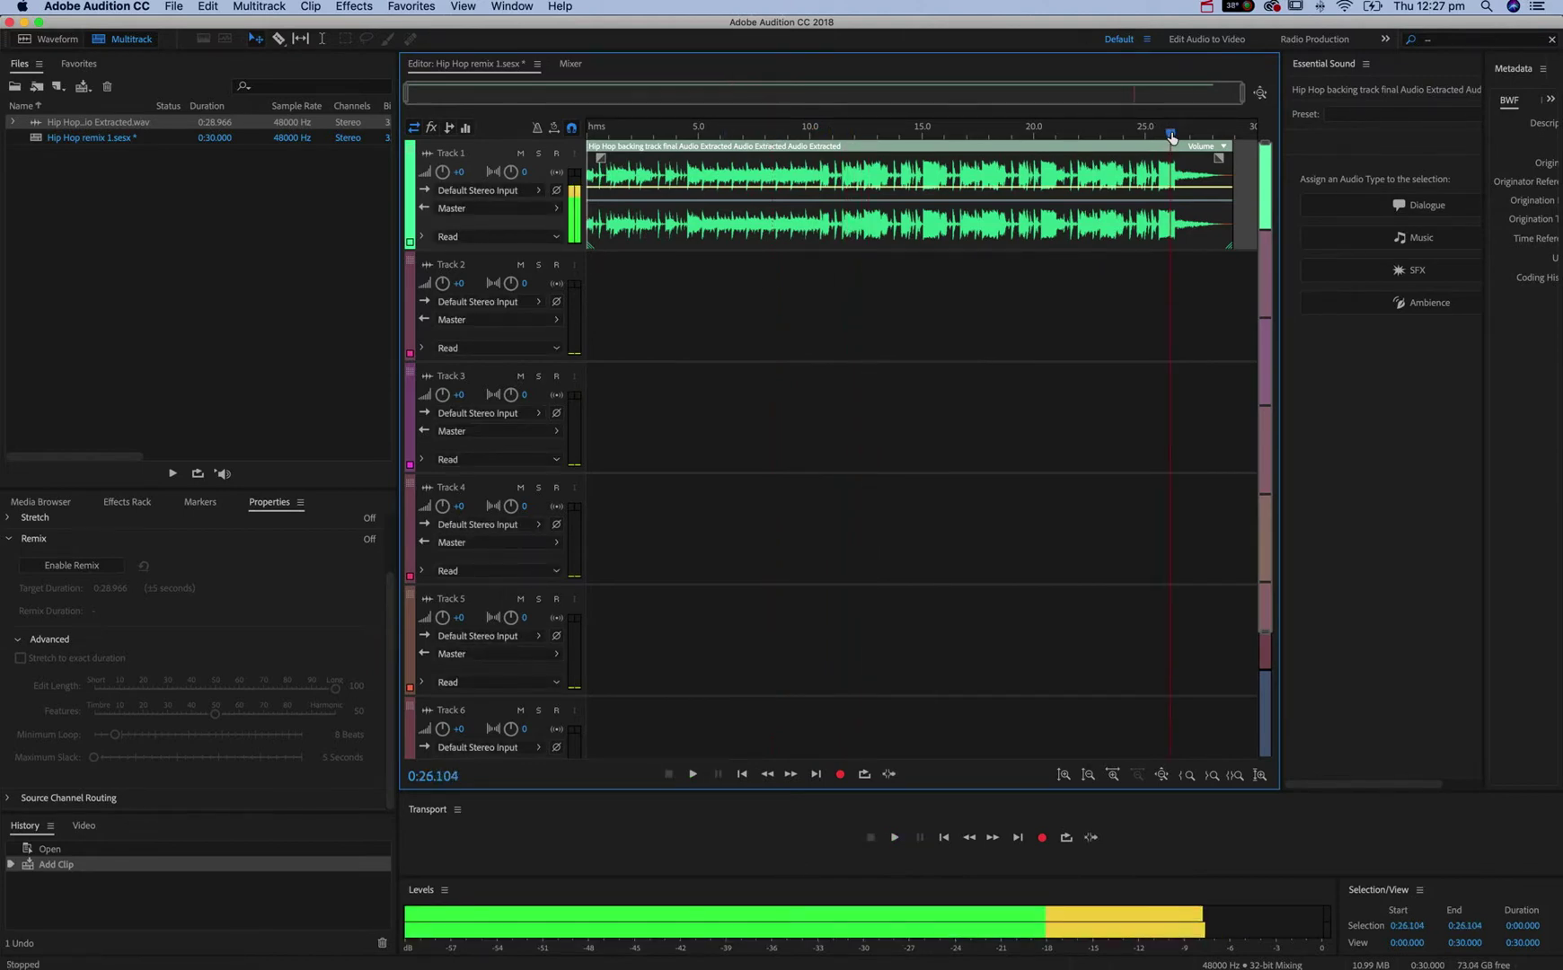
key(space)
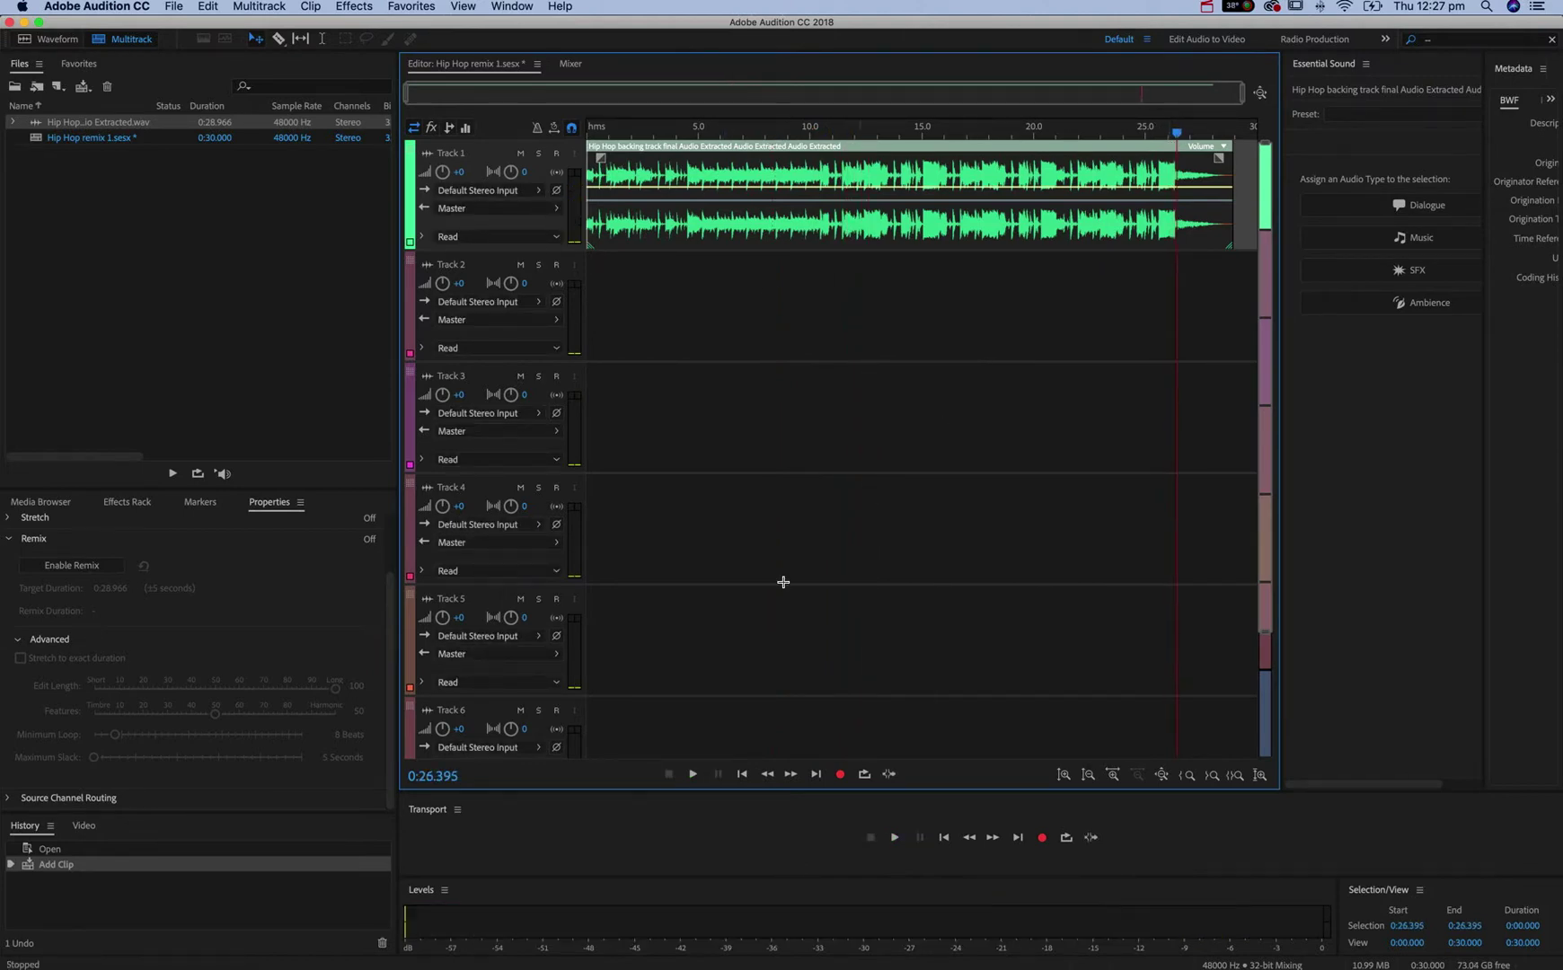
Enable Remix on the Track 1 clip, undoing a trial trim to keep it 0:28.966 long.
right_click(937, 236)
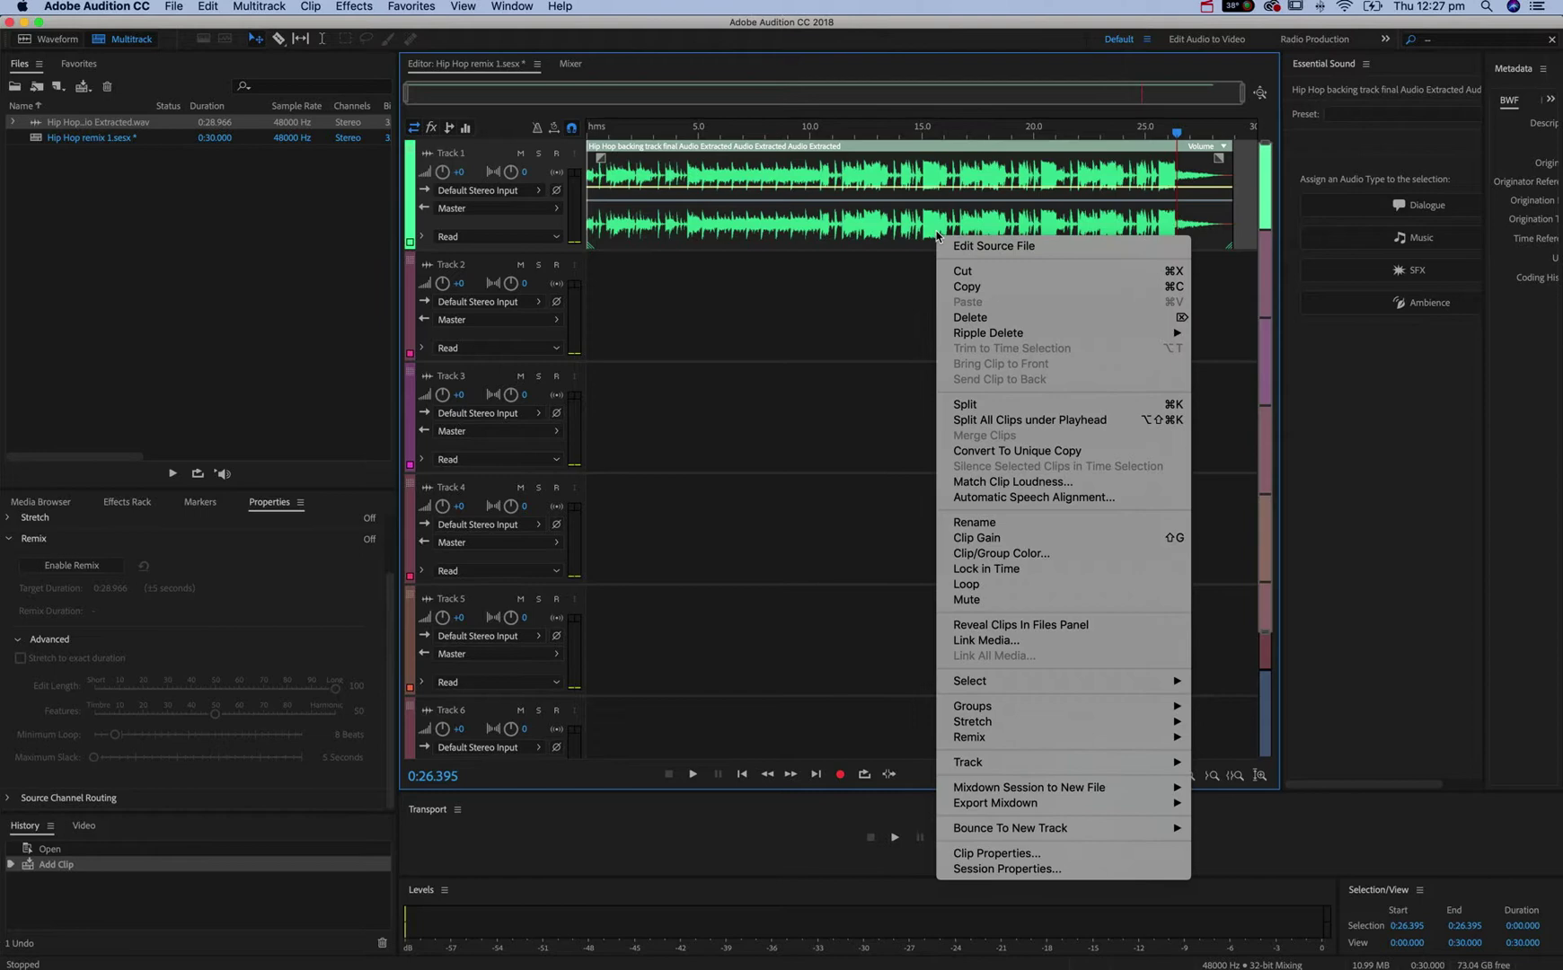
mouse_move(1067, 745)
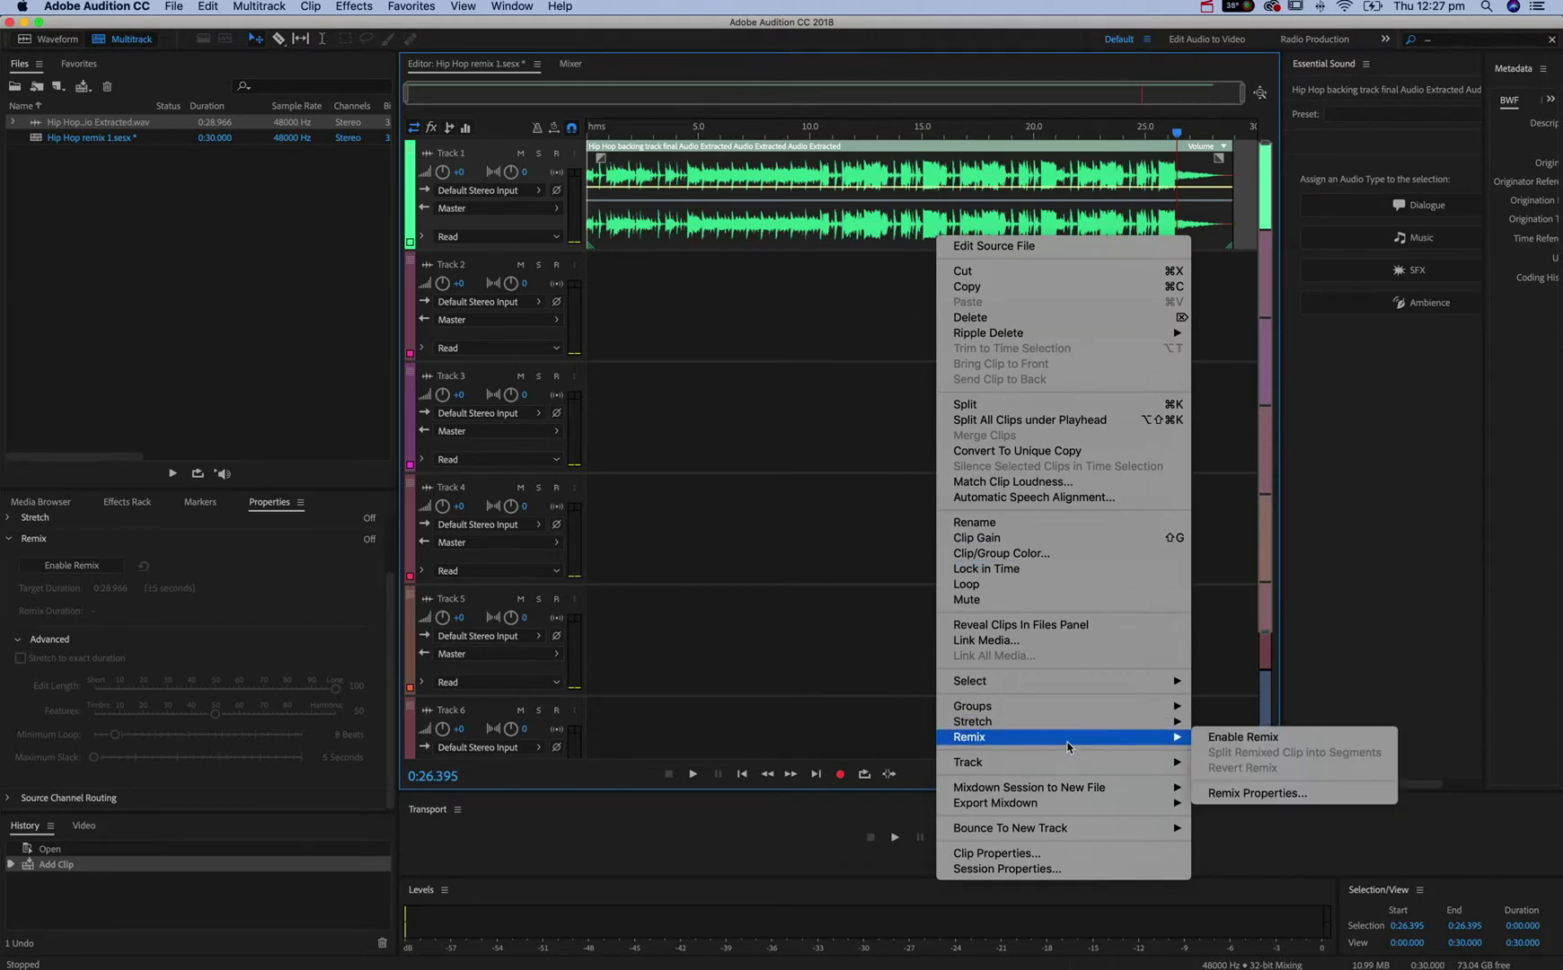
click(1268, 741)
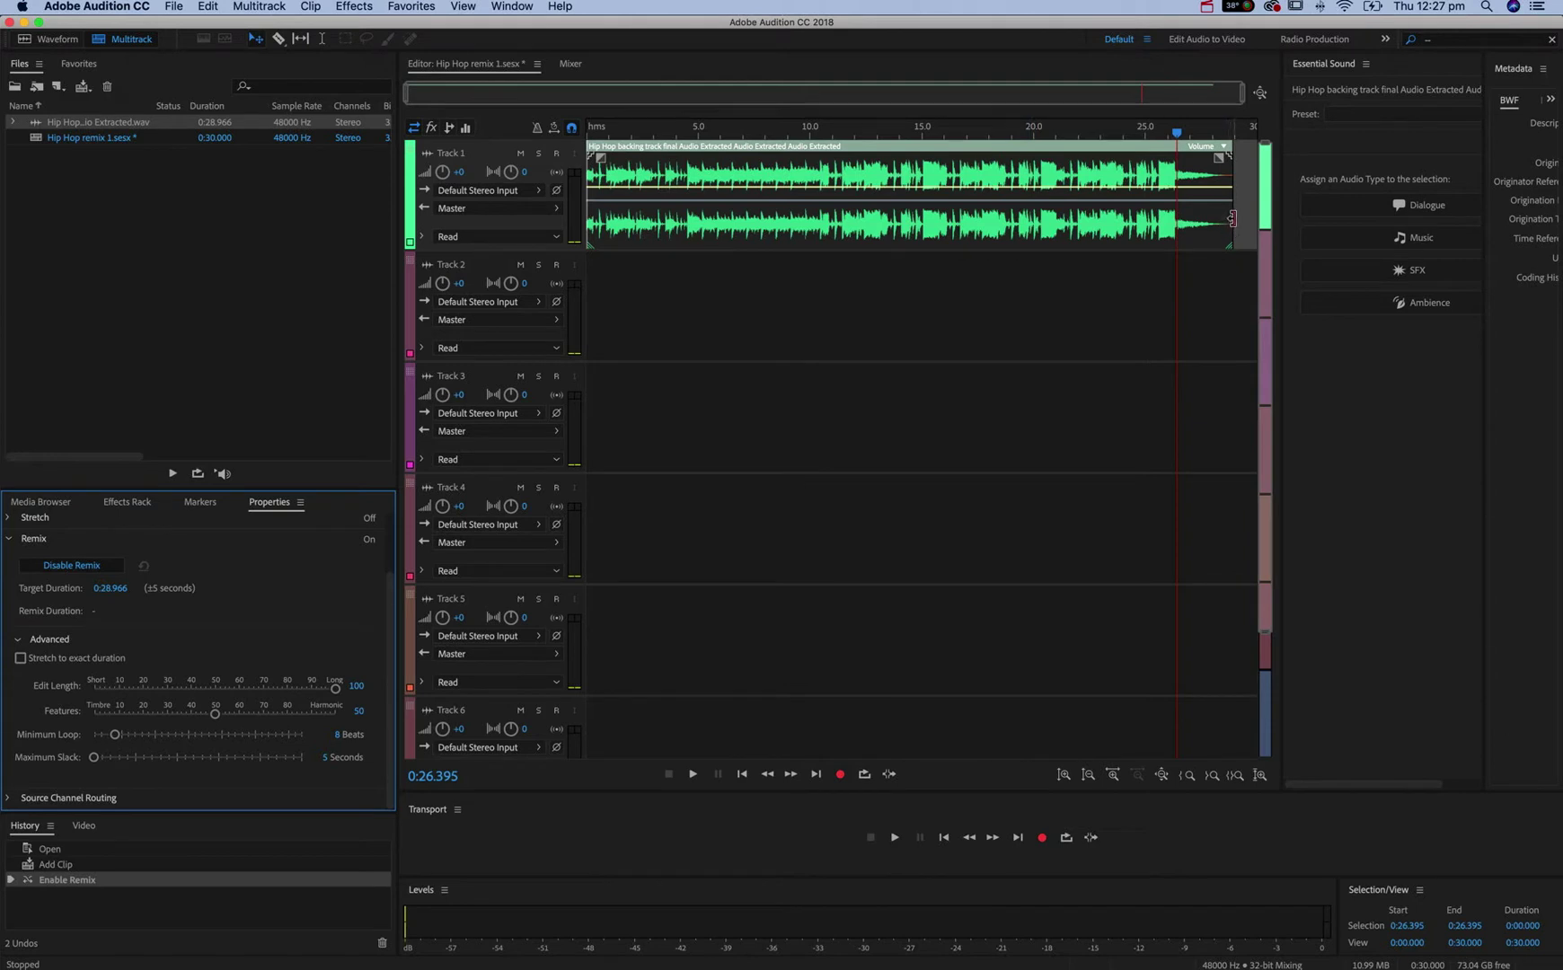
drag(1232, 218, 952, 218)
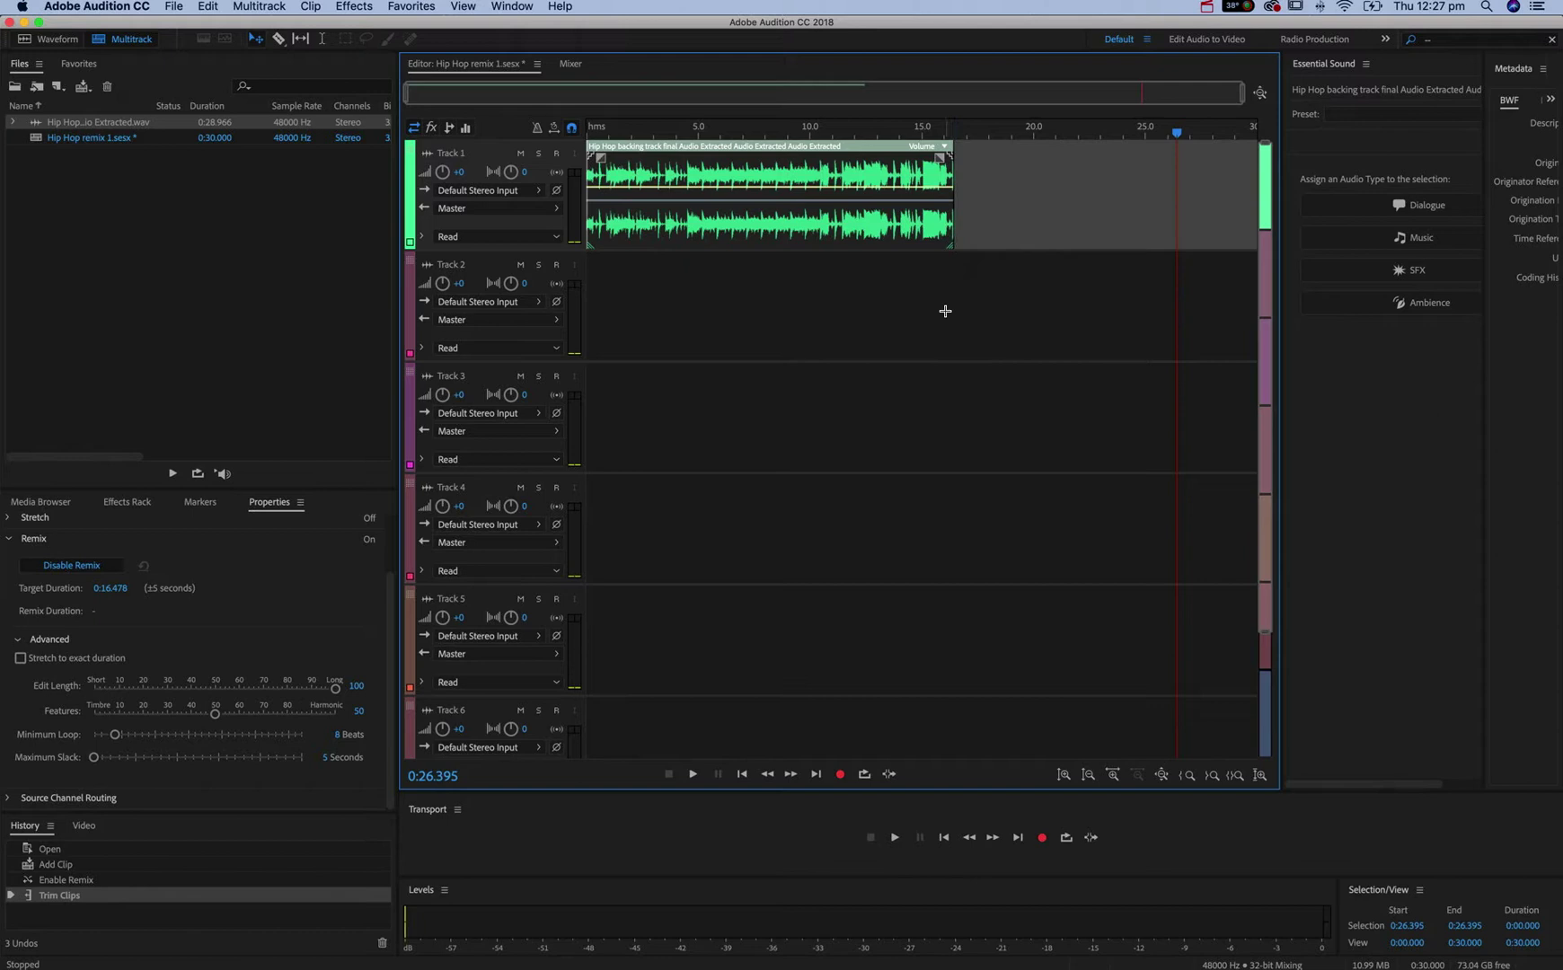
key(super+z)
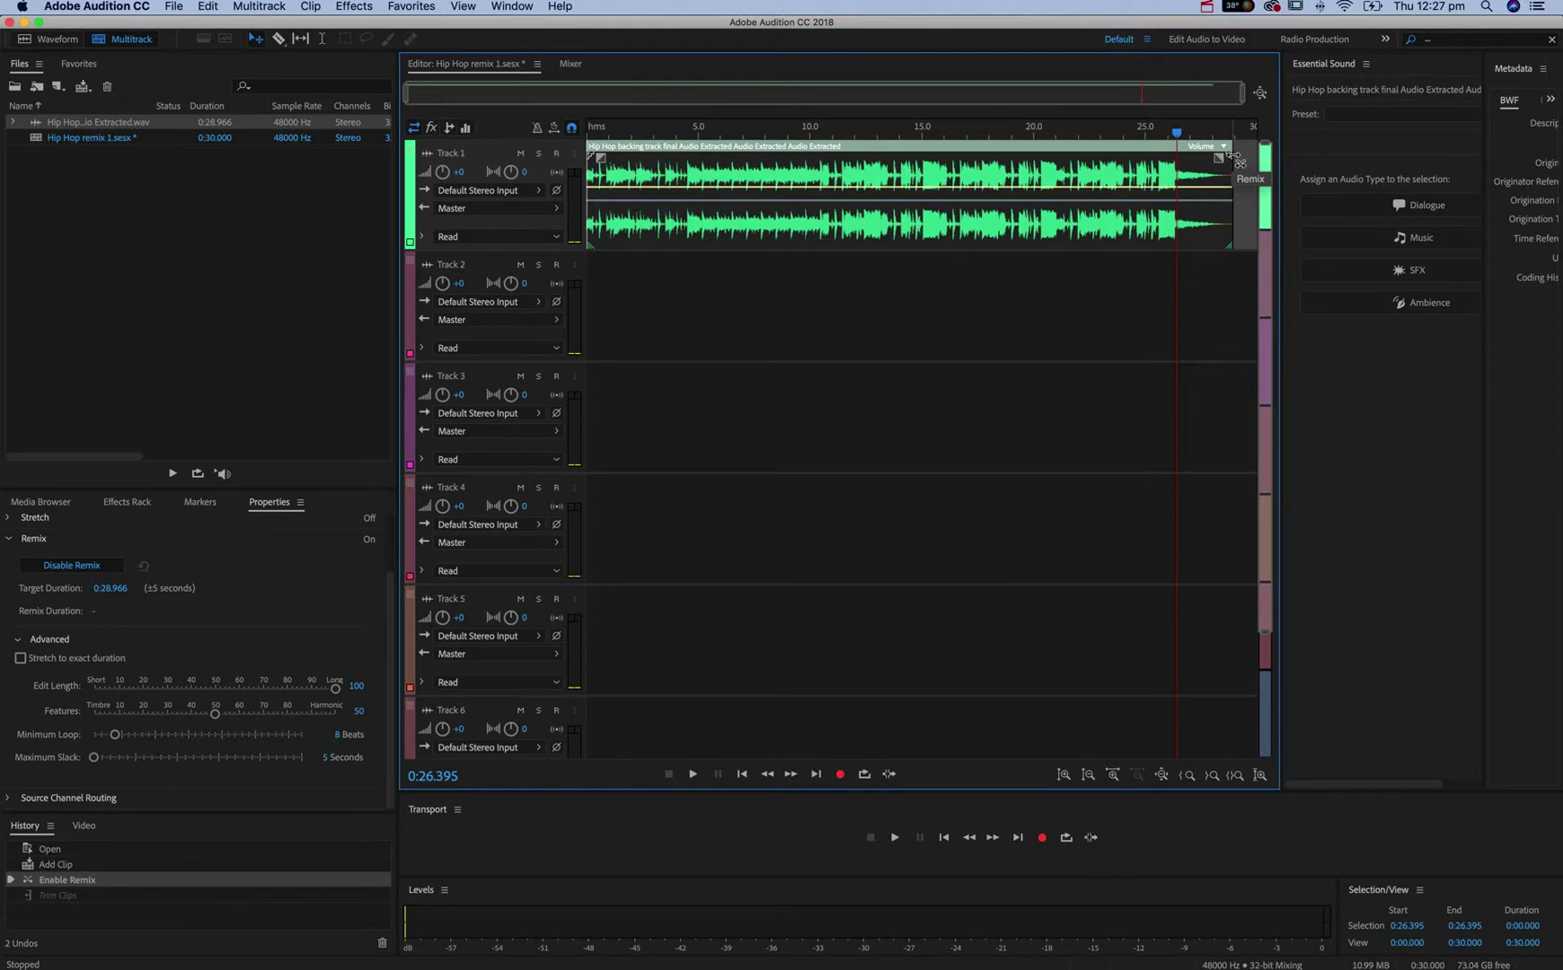
Remix the clip to a 0:16.660 target and play it from 0:10.8 and near its end.
drag(1234, 160, 959, 185)
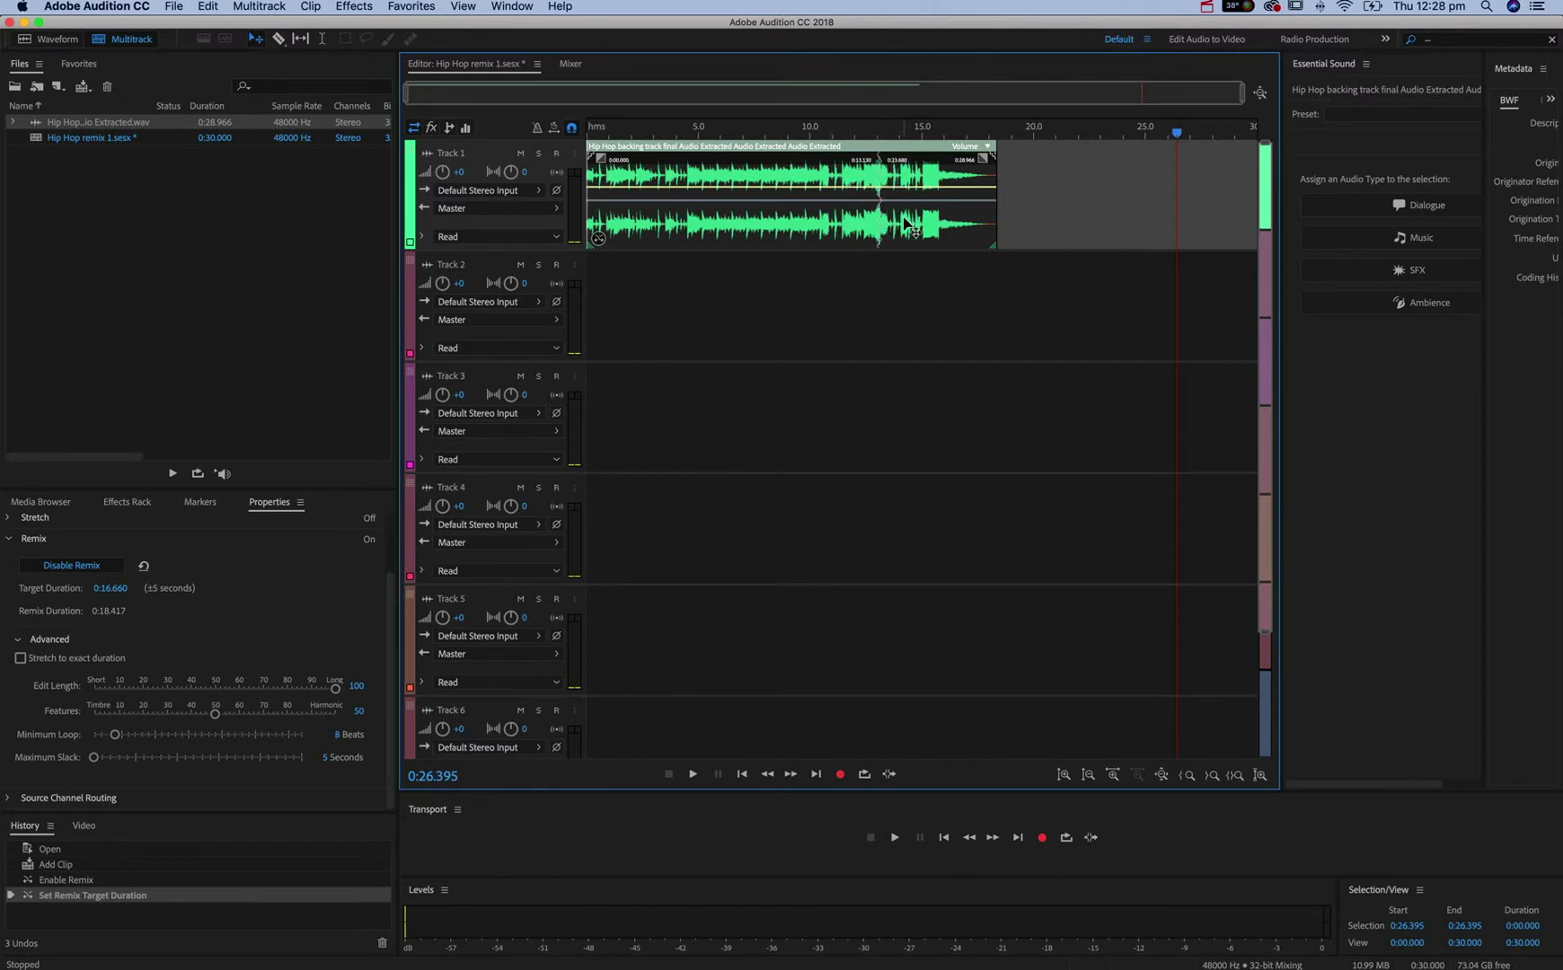
click(828, 135)
key(space)
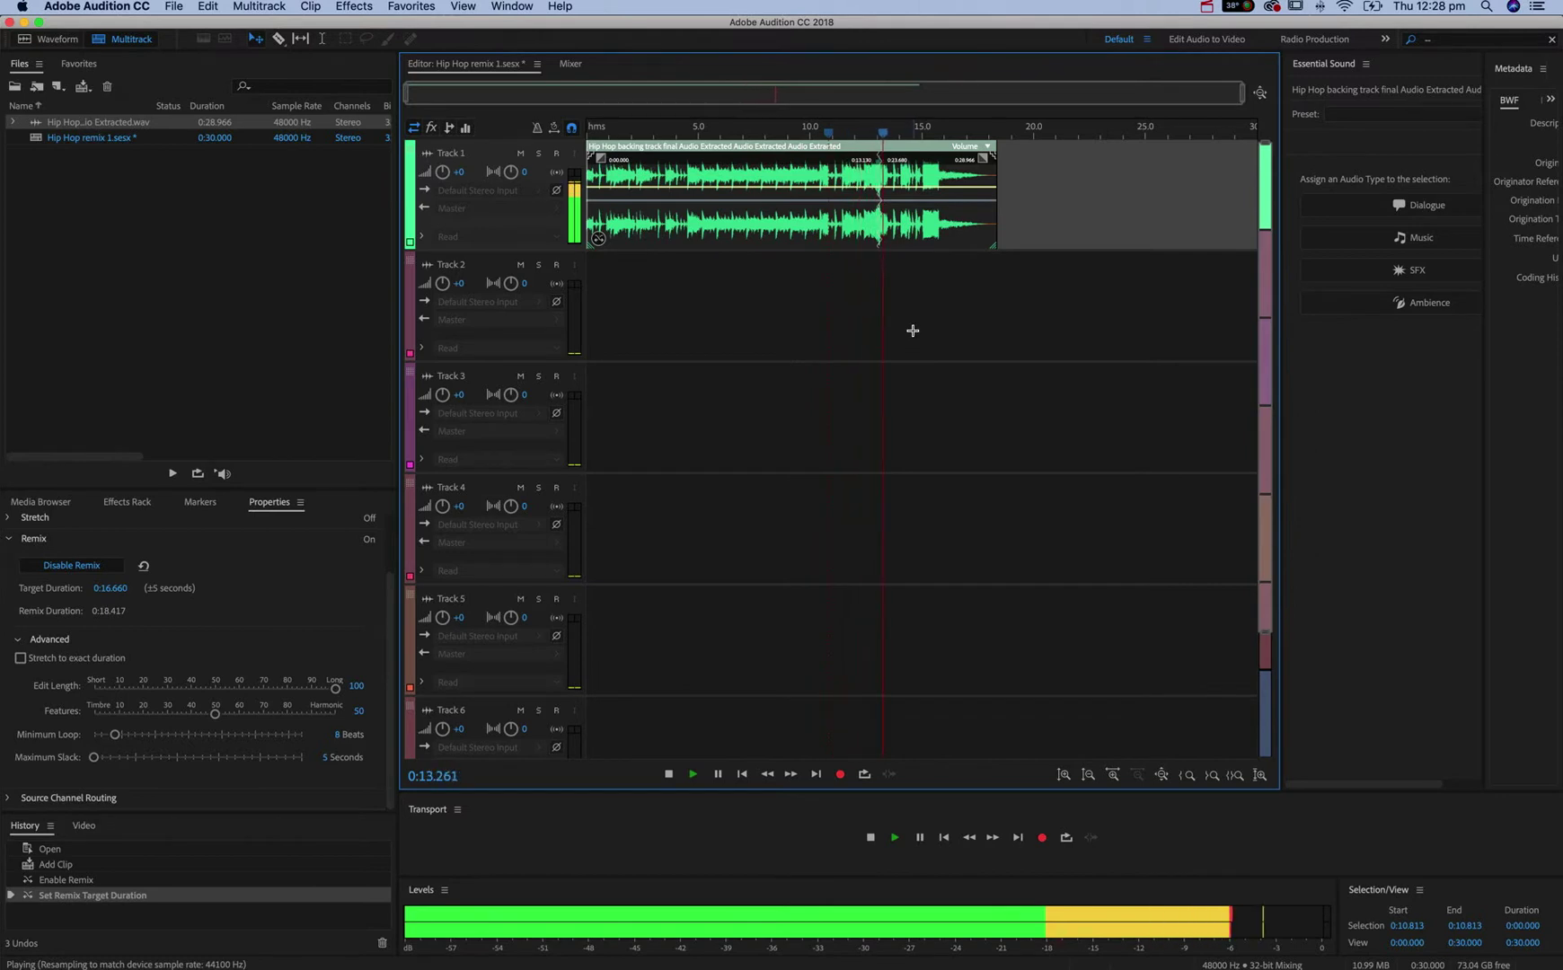
key(space)
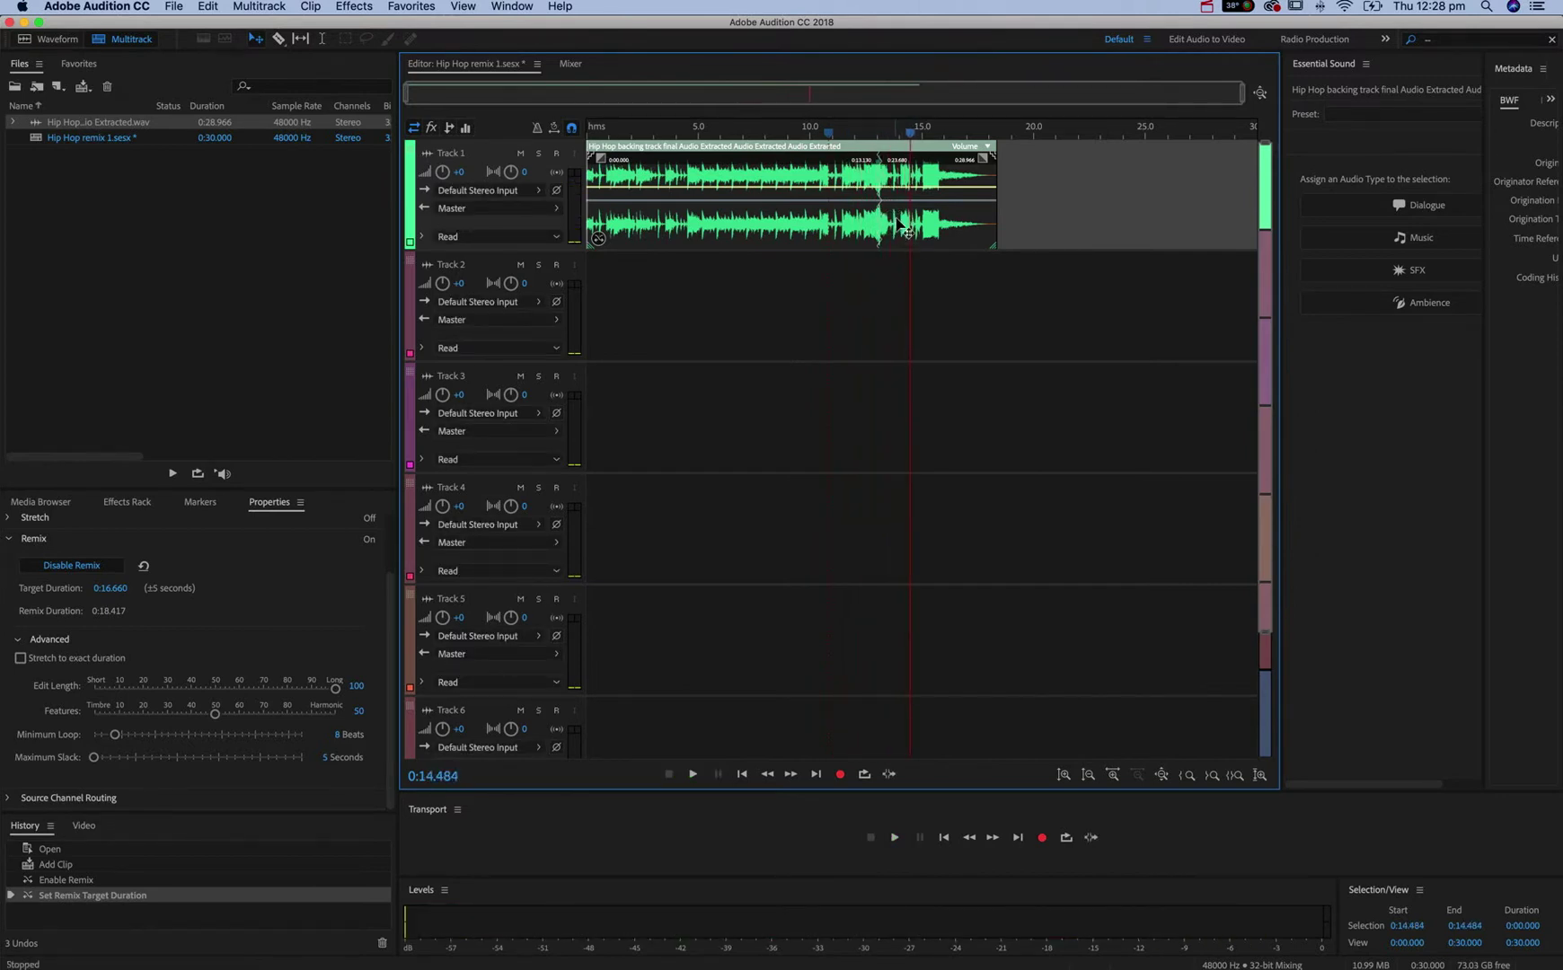
click(856, 131)
key(space)
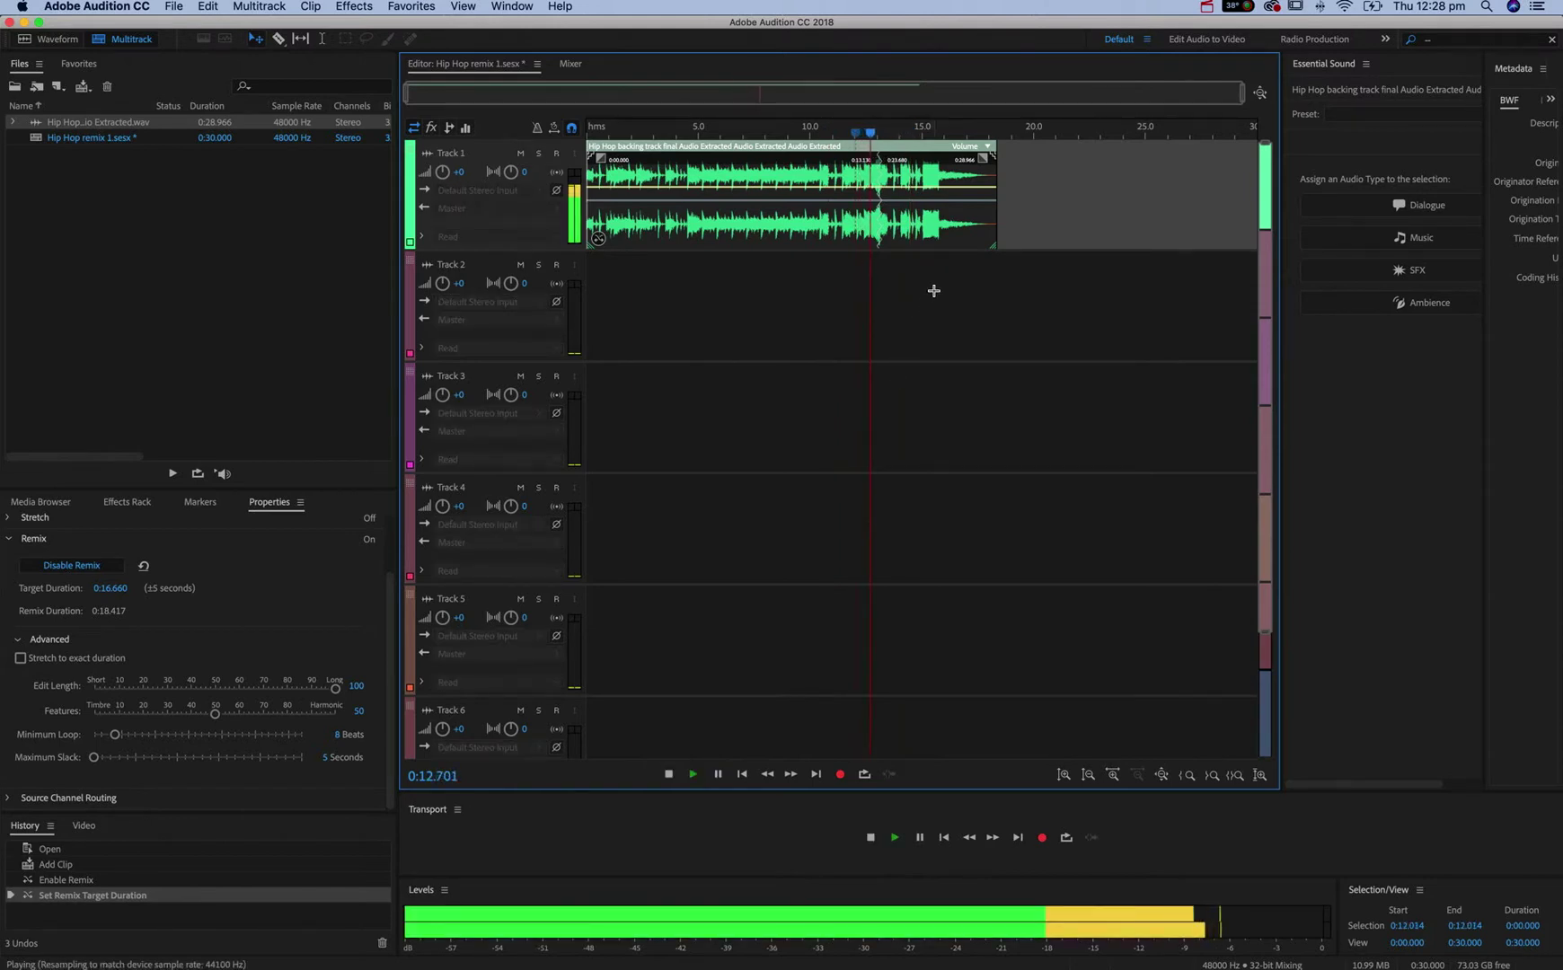
key(space)
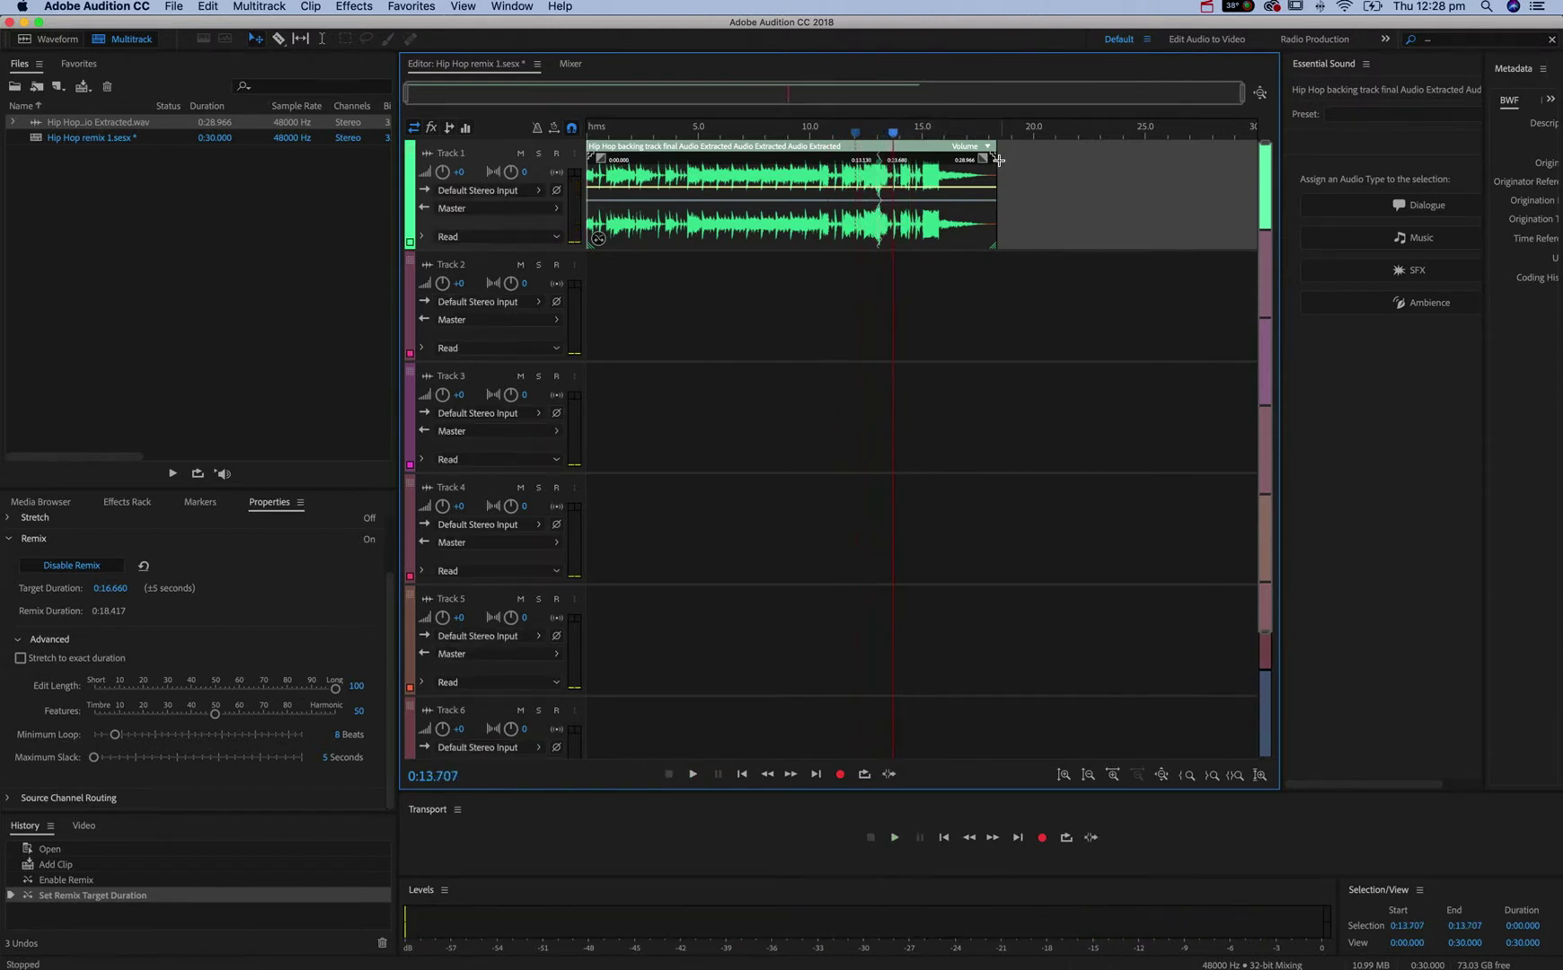
Extend the remix to a 1:00.286 target and play it back around 0:43 and near the start.
drag(999, 165, 1225, 161)
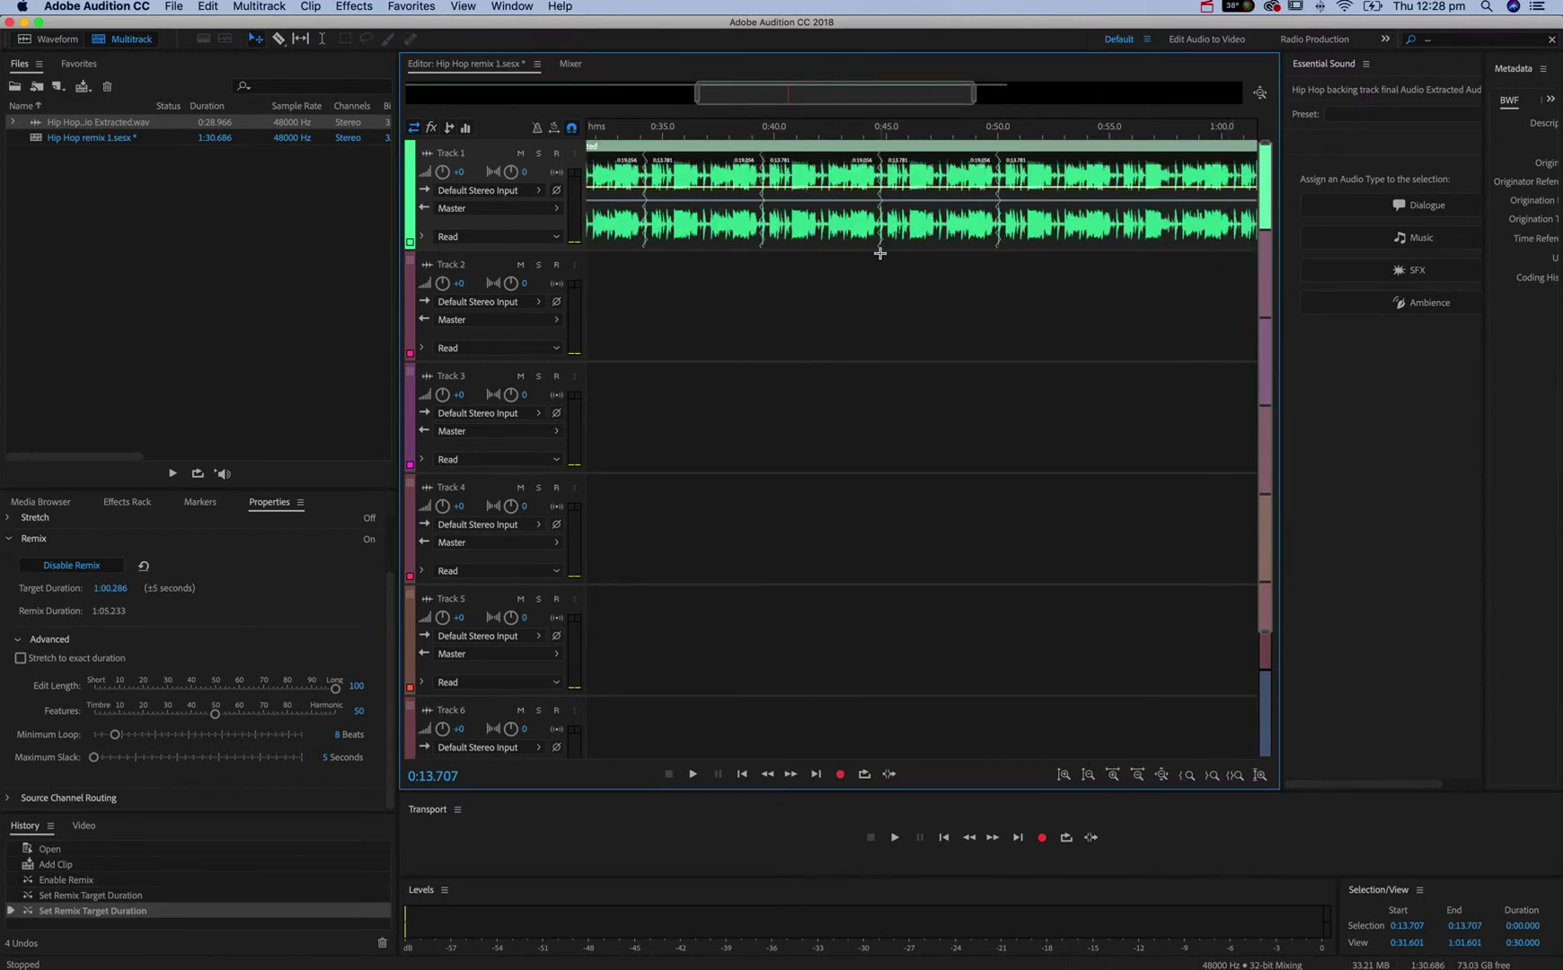
click(851, 132)
key(minus)
key(minus)
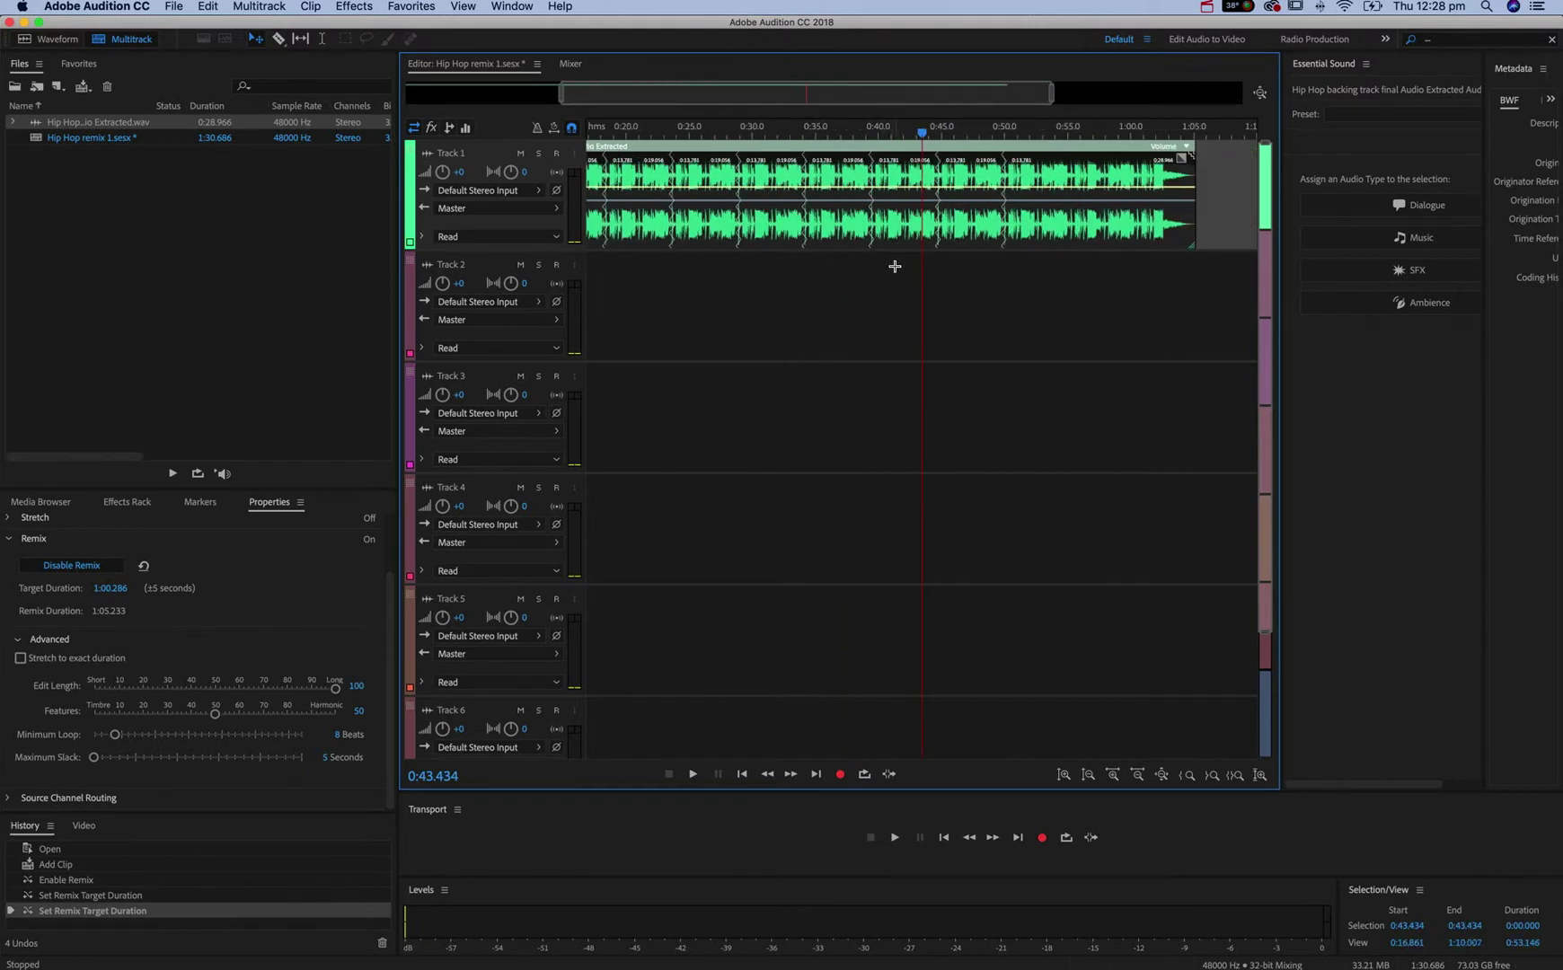
key(minus)
key(minus)
key(minus)
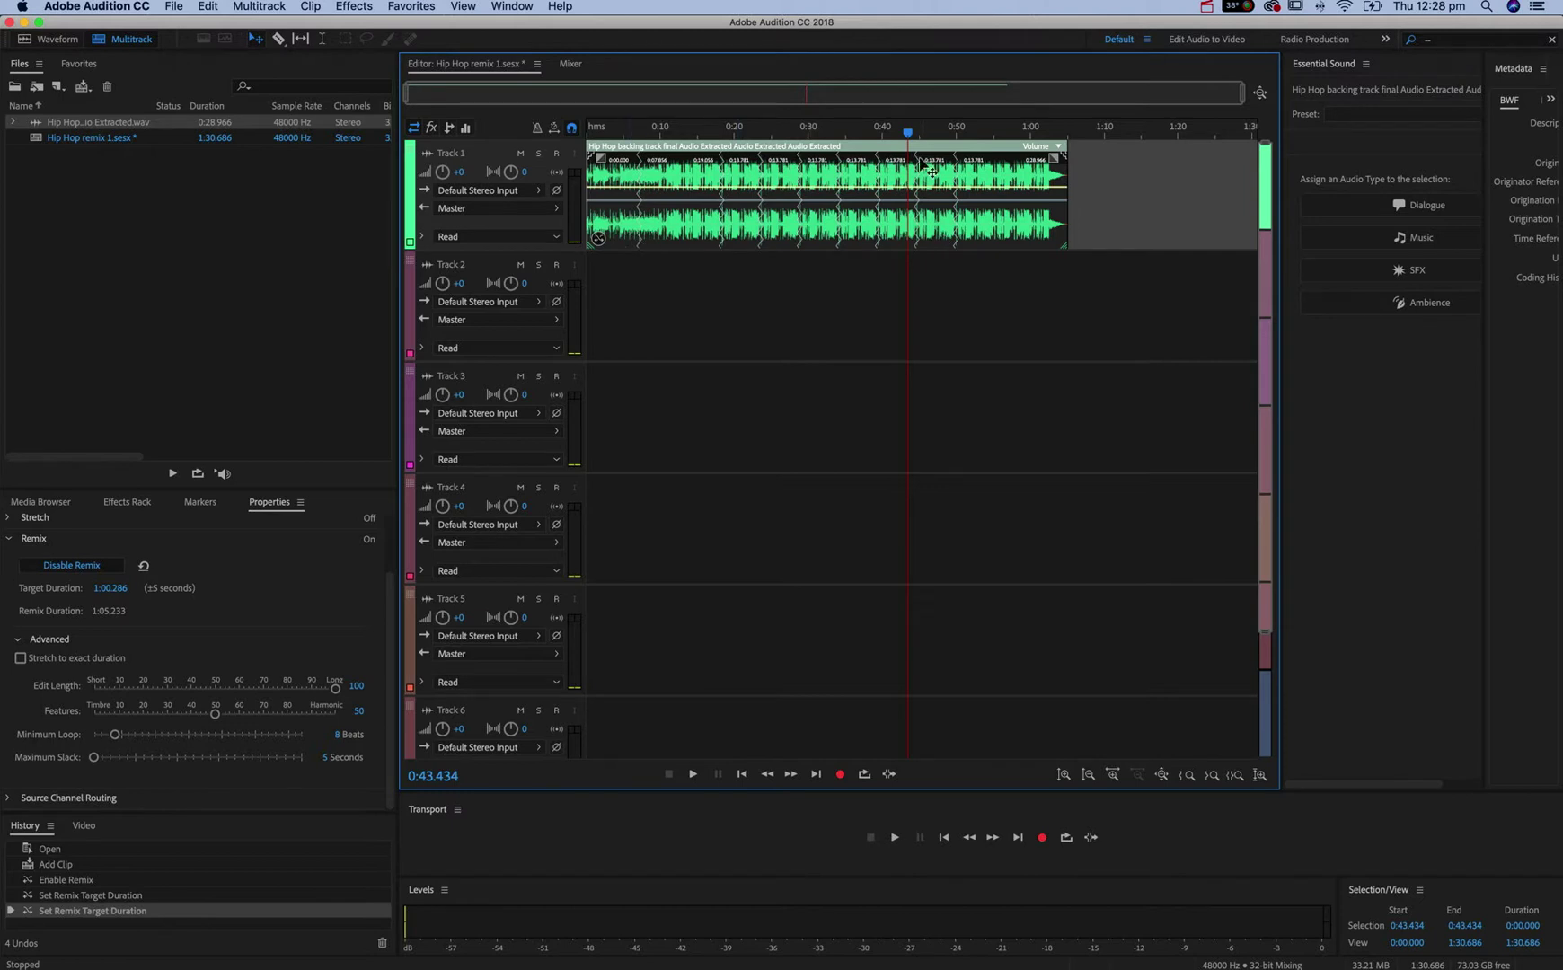
key(space)
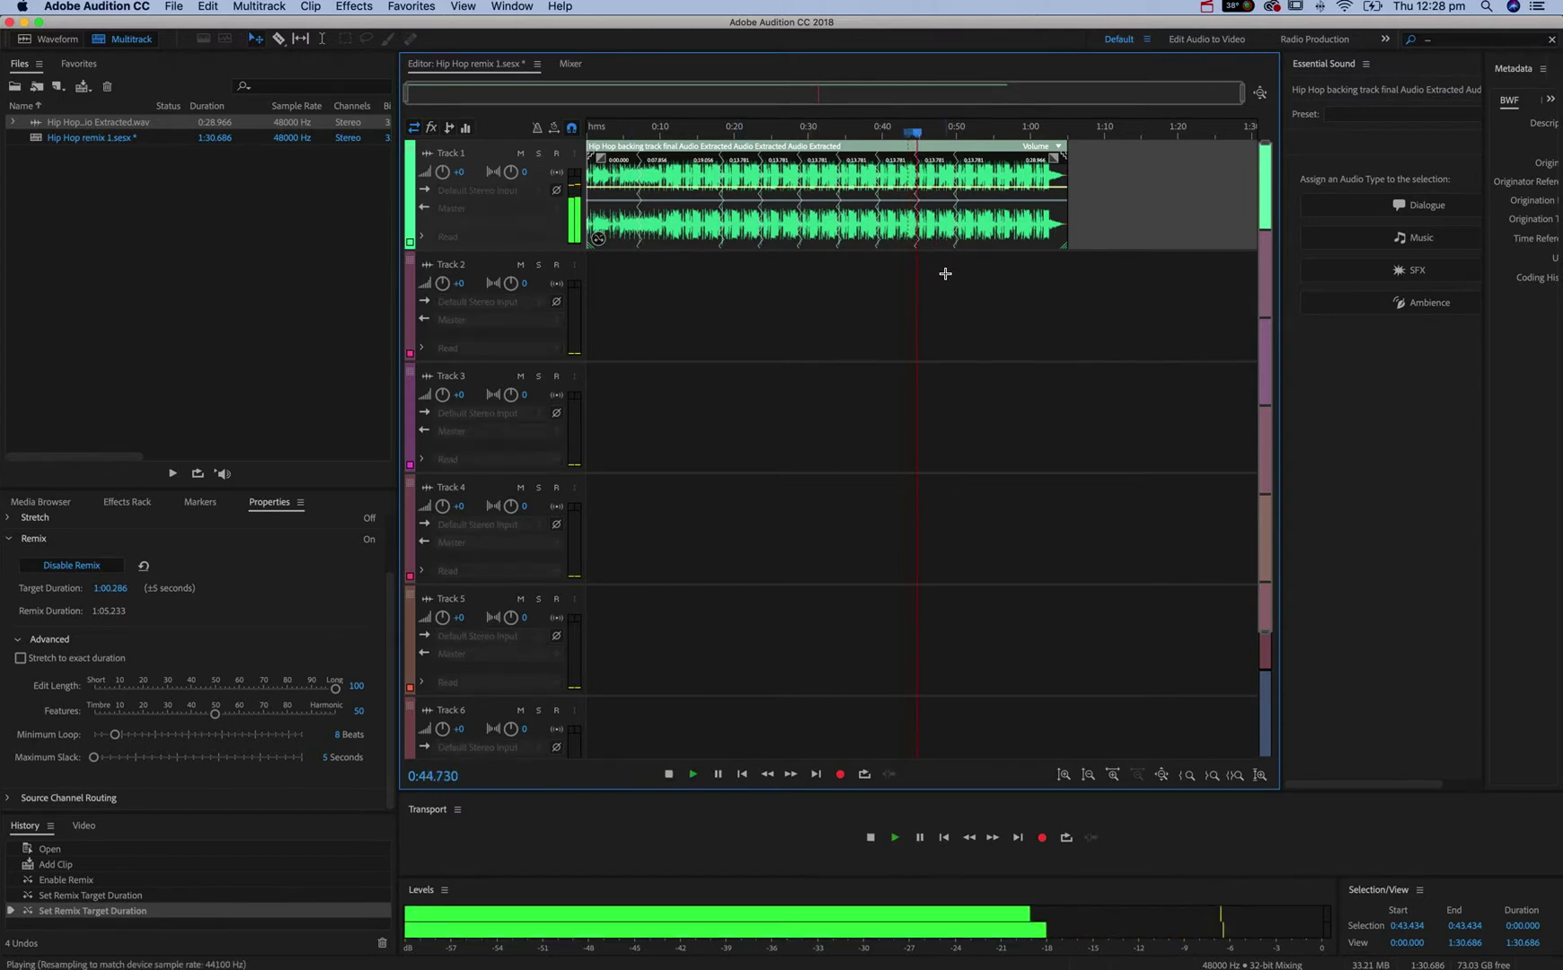
key(space)
click(632, 131)
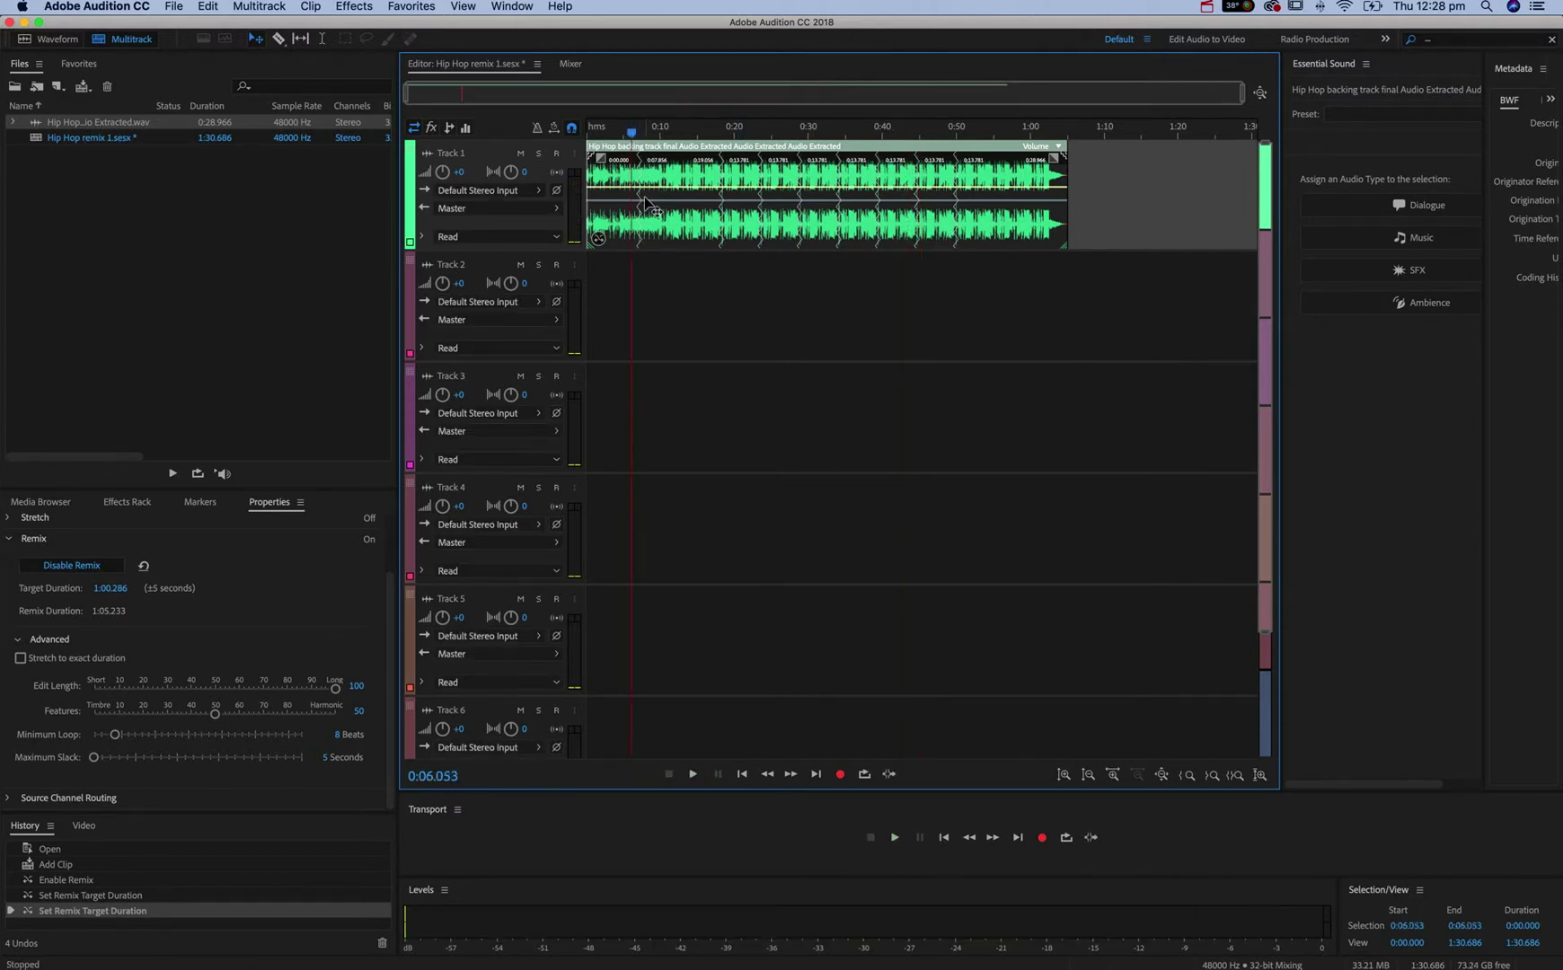
key(space)
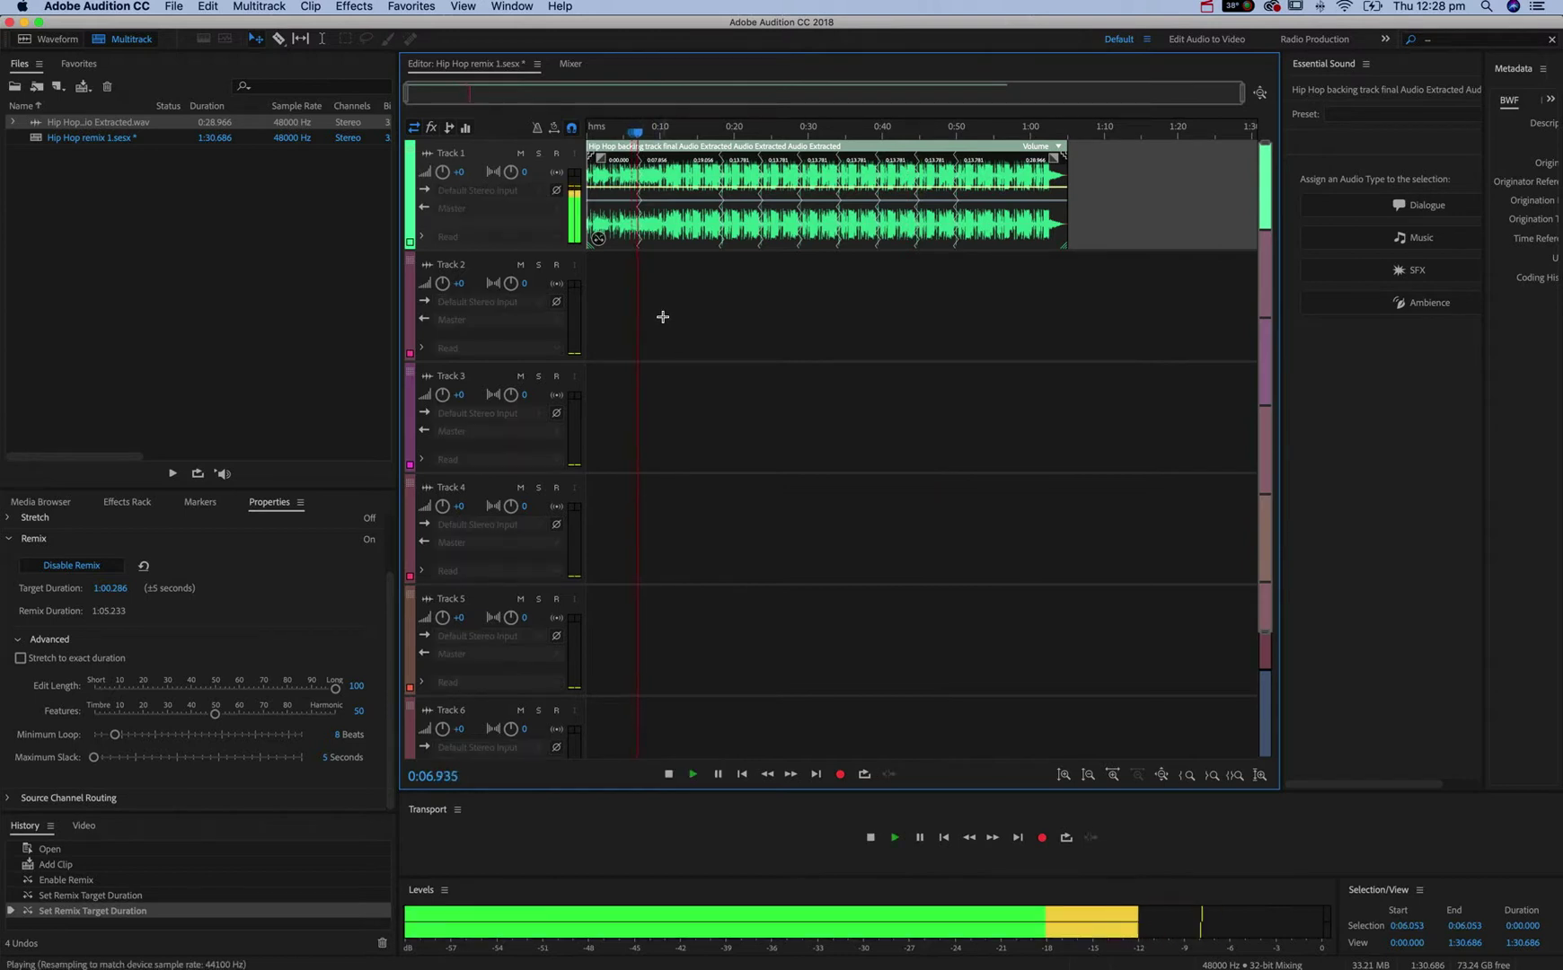
key(space)
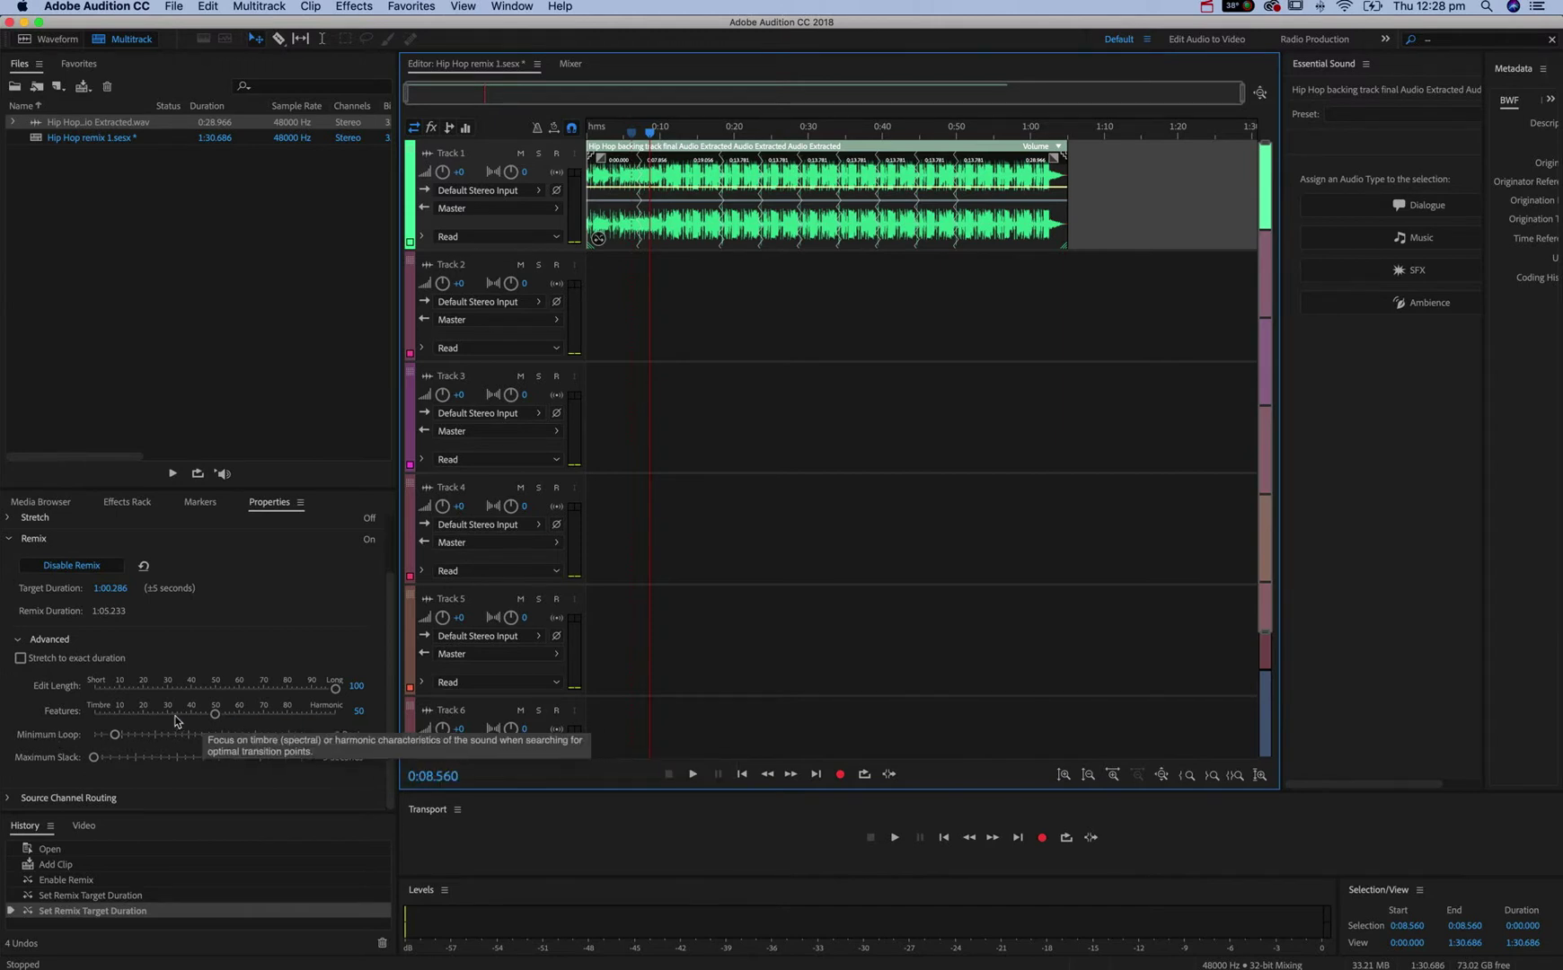
Try different Minimum Loop and Edit Length values in Advanced Remix settings, then undo them.
drag(115, 735, 181, 740)
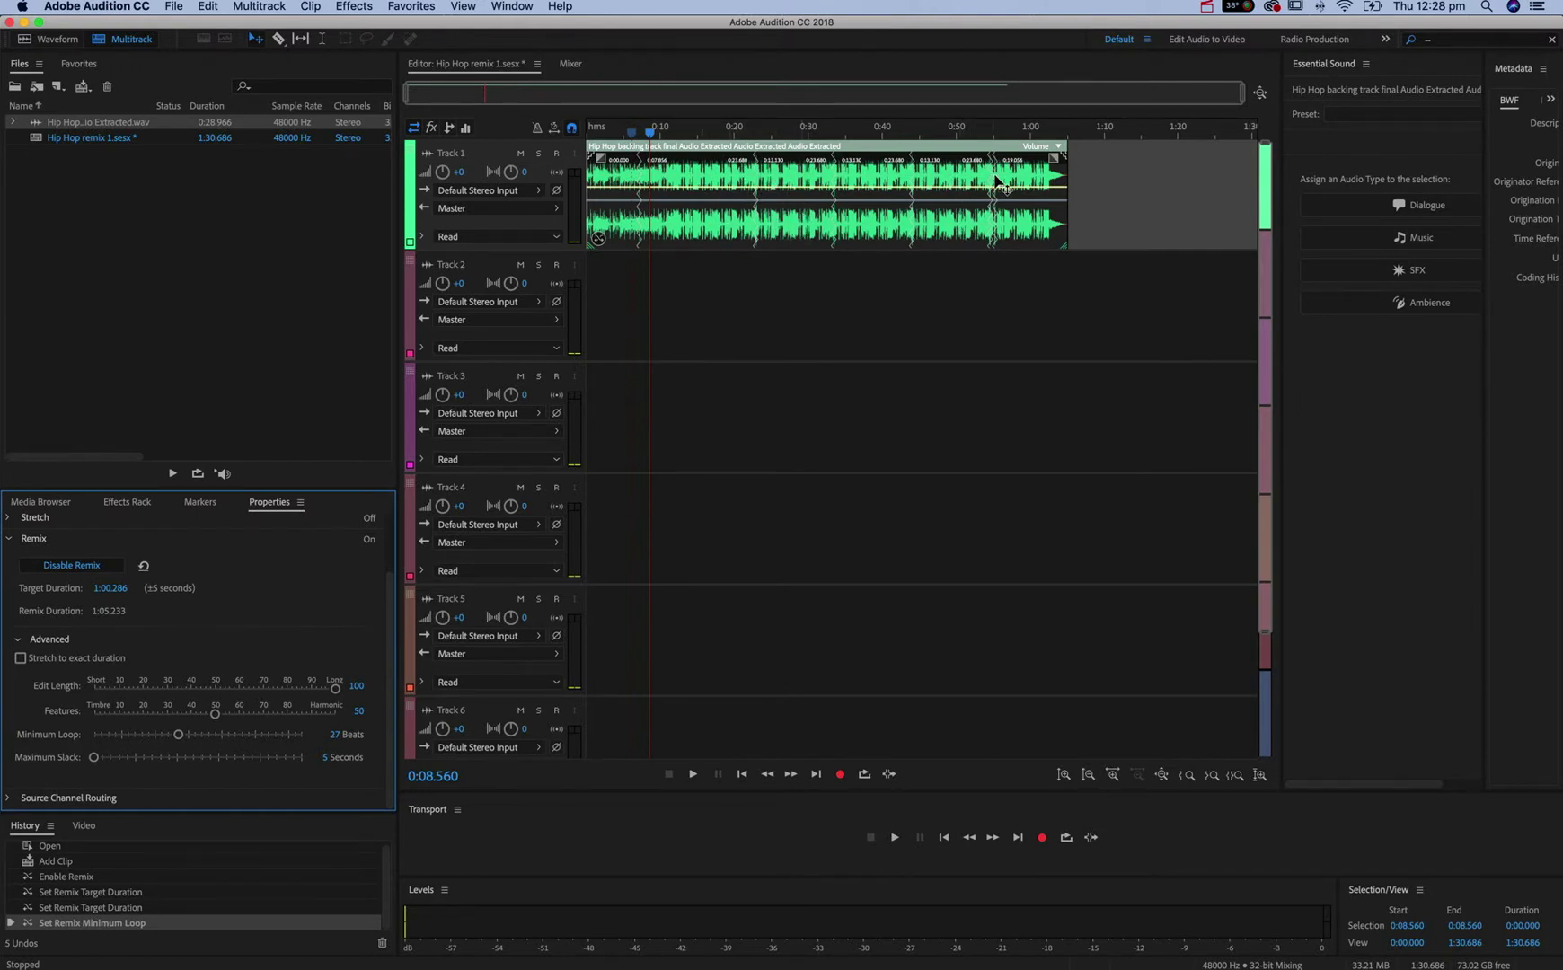
drag(191, 741, 228, 746)
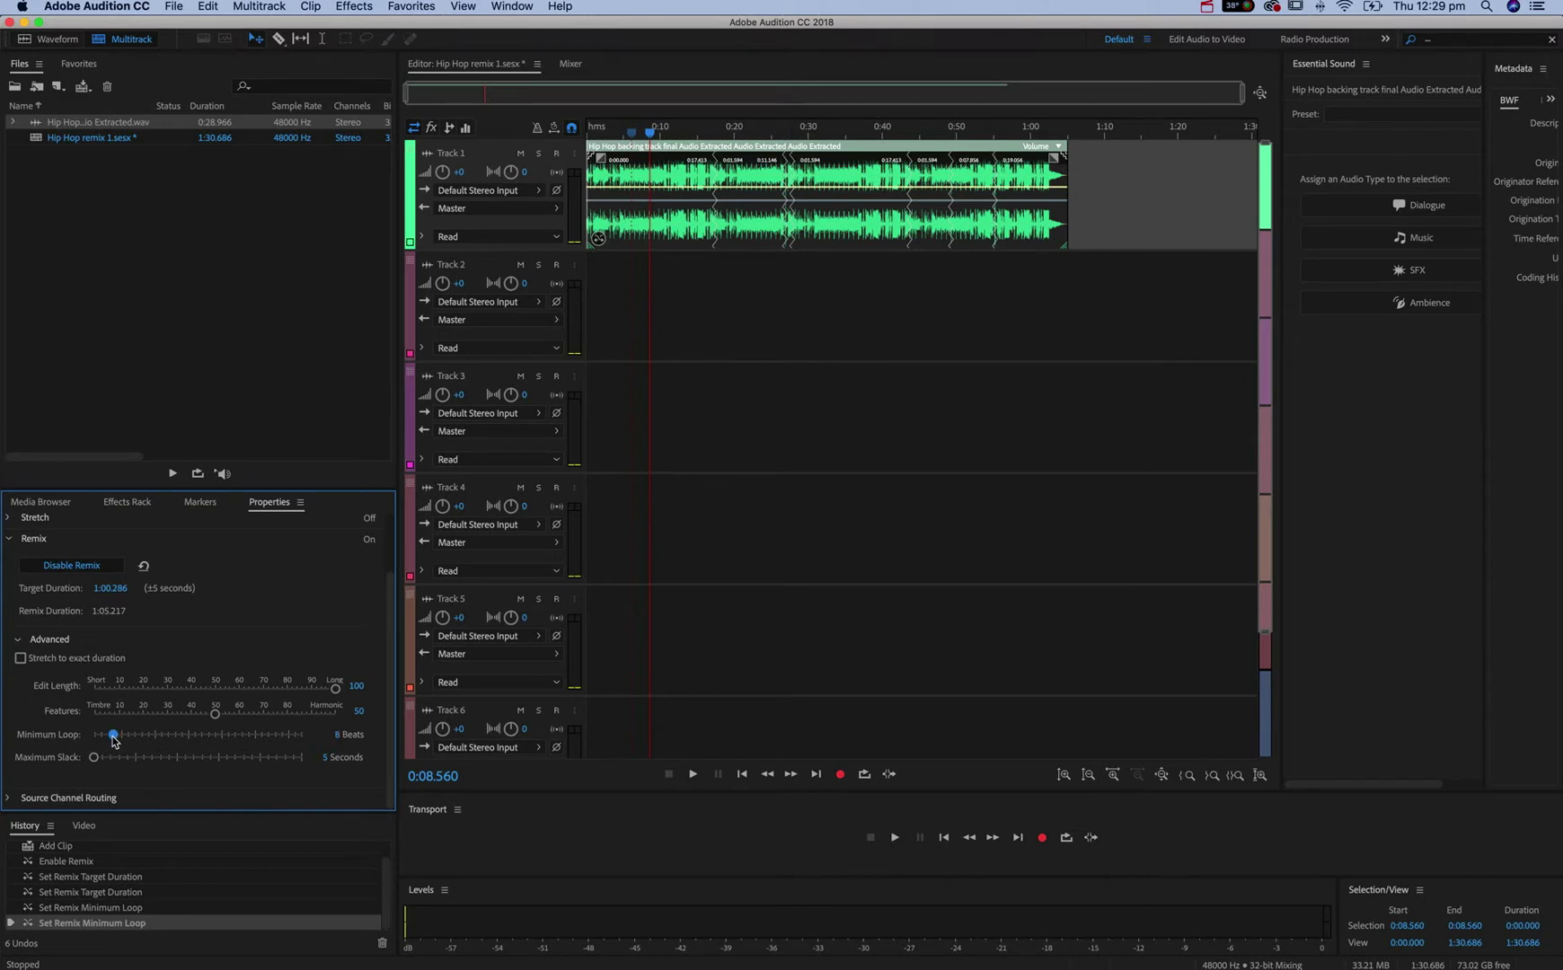
drag(106, 738, 104, 738)
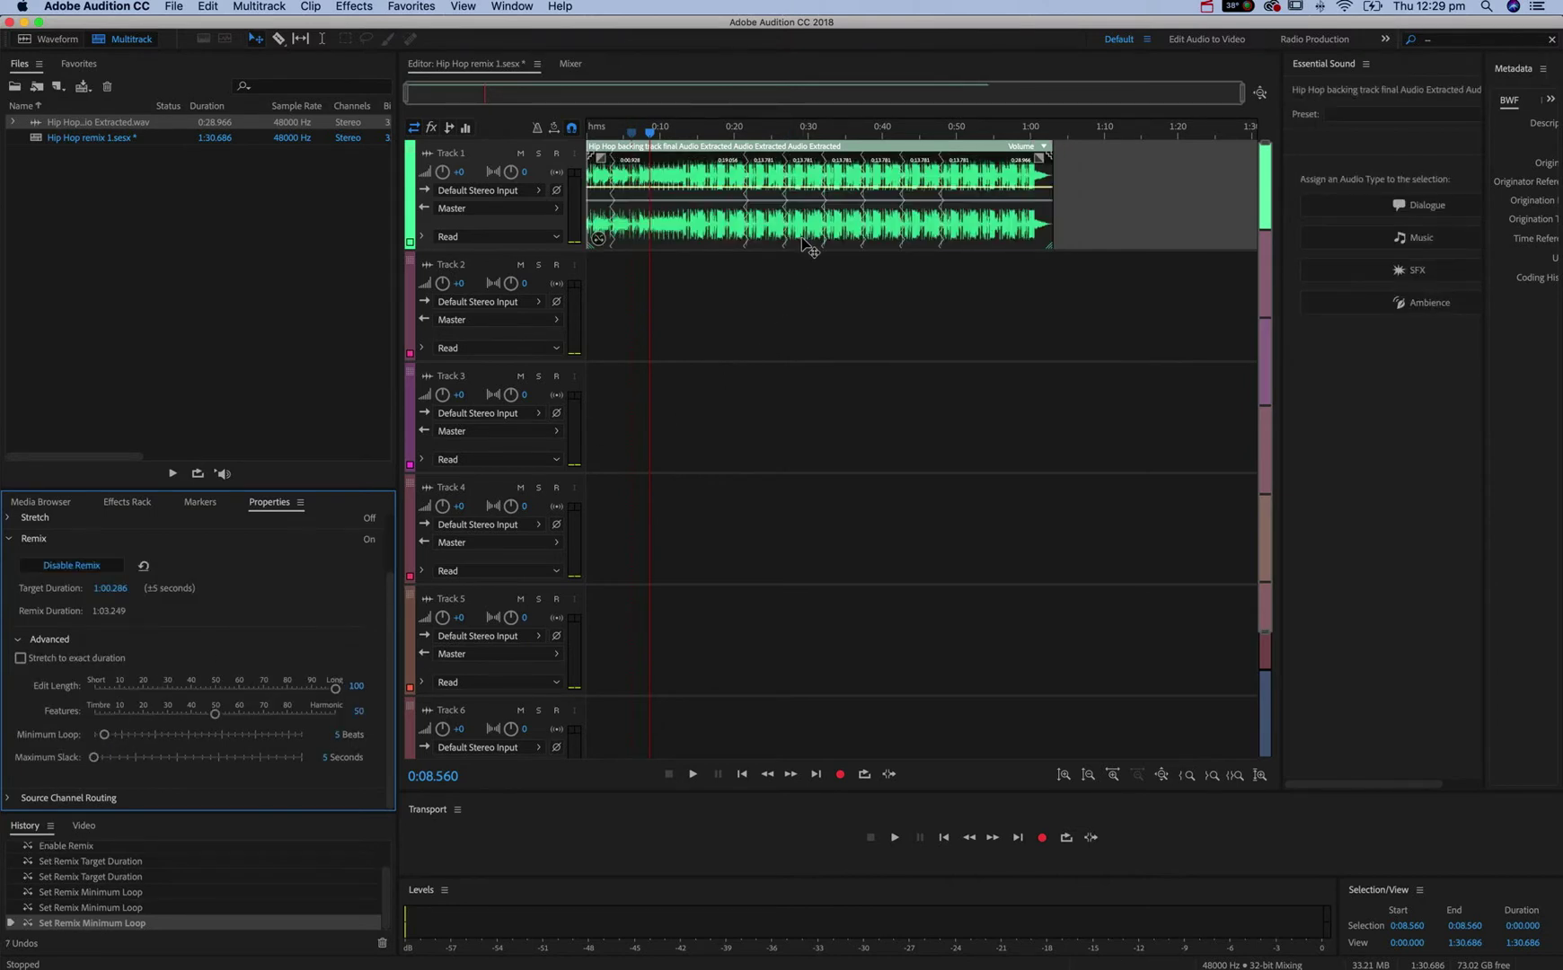
key(Right)
key(Right)
key(Right)
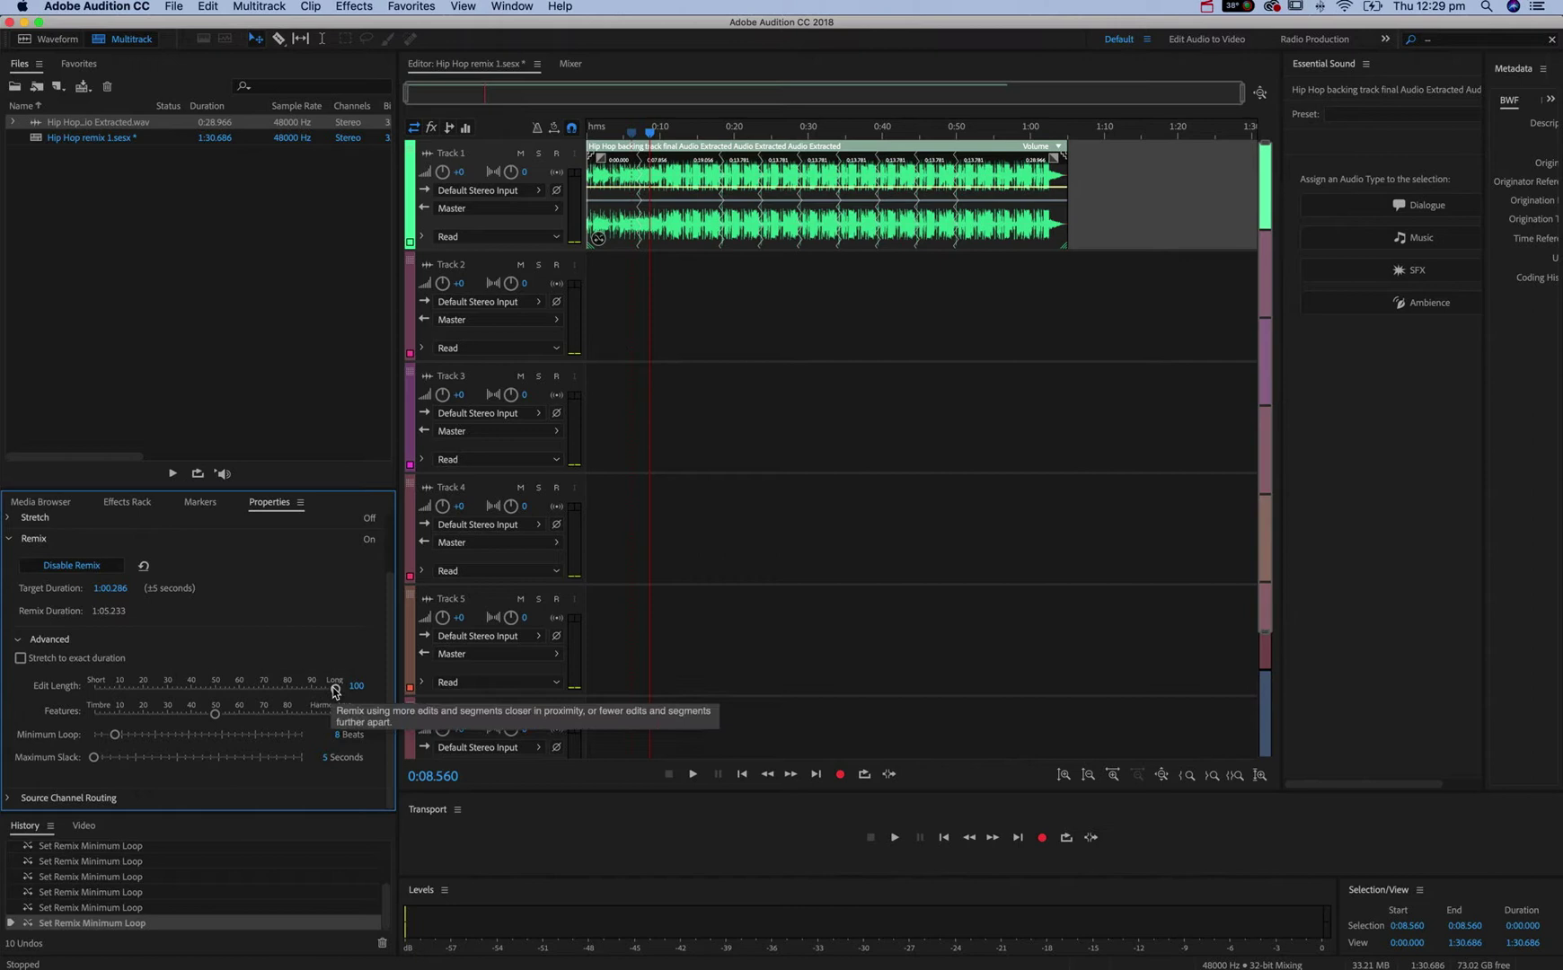
drag(335, 688, 157, 692)
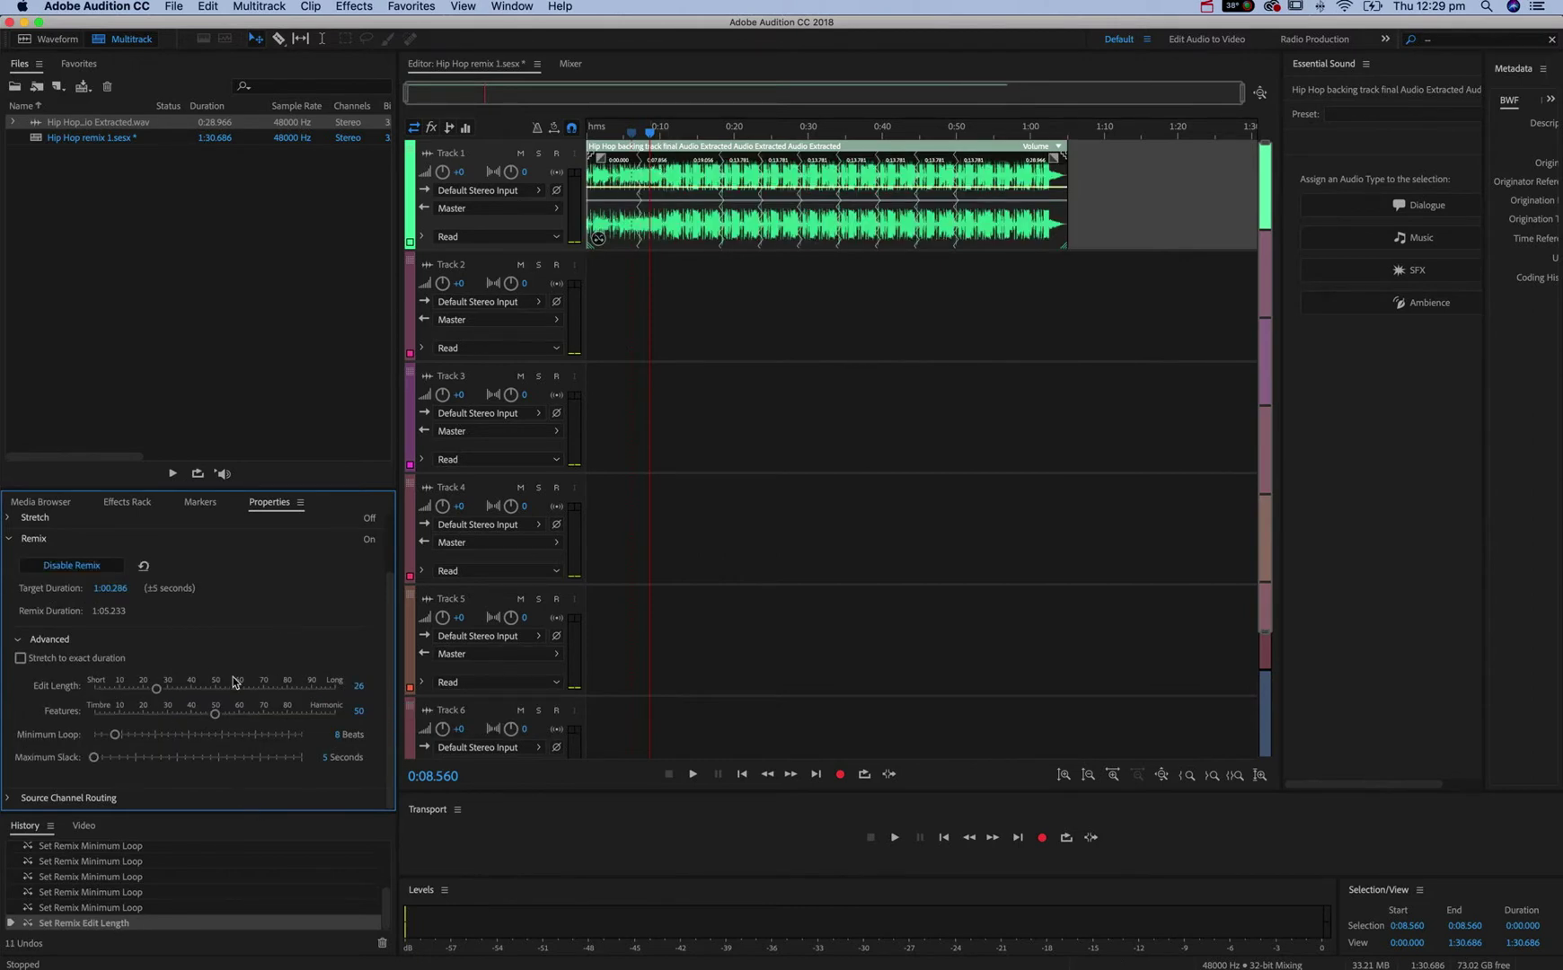
key(super+z)
key(super+z)
key(super+z)
key(super+z)
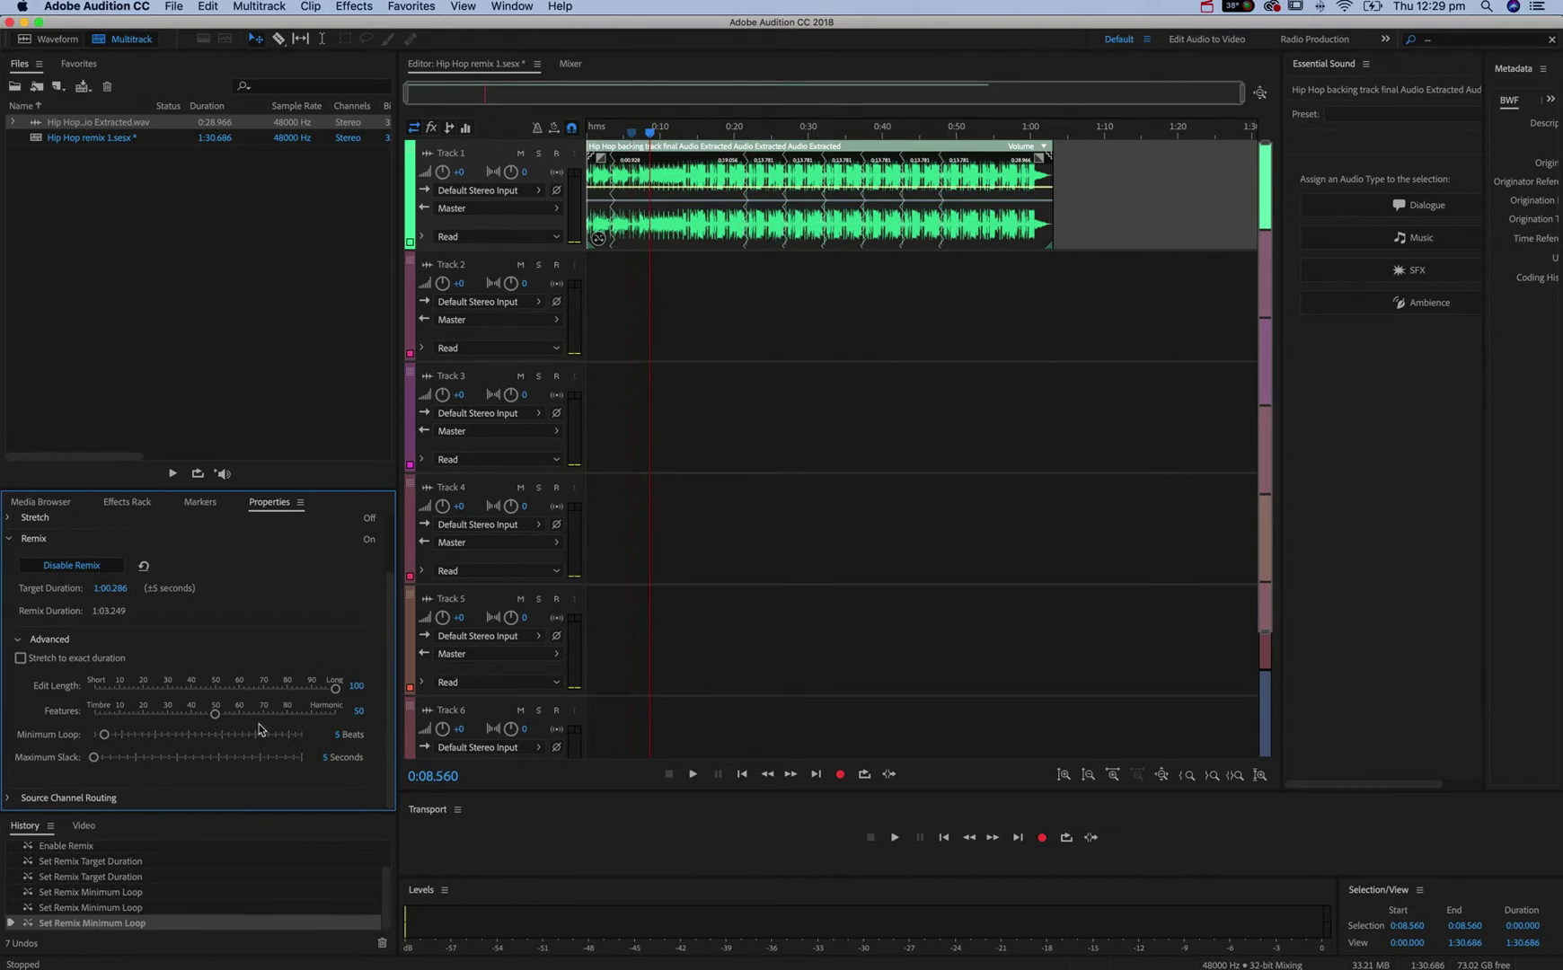
Set Minimum Loop to 8 beats and Edit Length to 86.
click(125, 734)
click(344, 734)
text(8)
drag(335, 688, 302, 663)
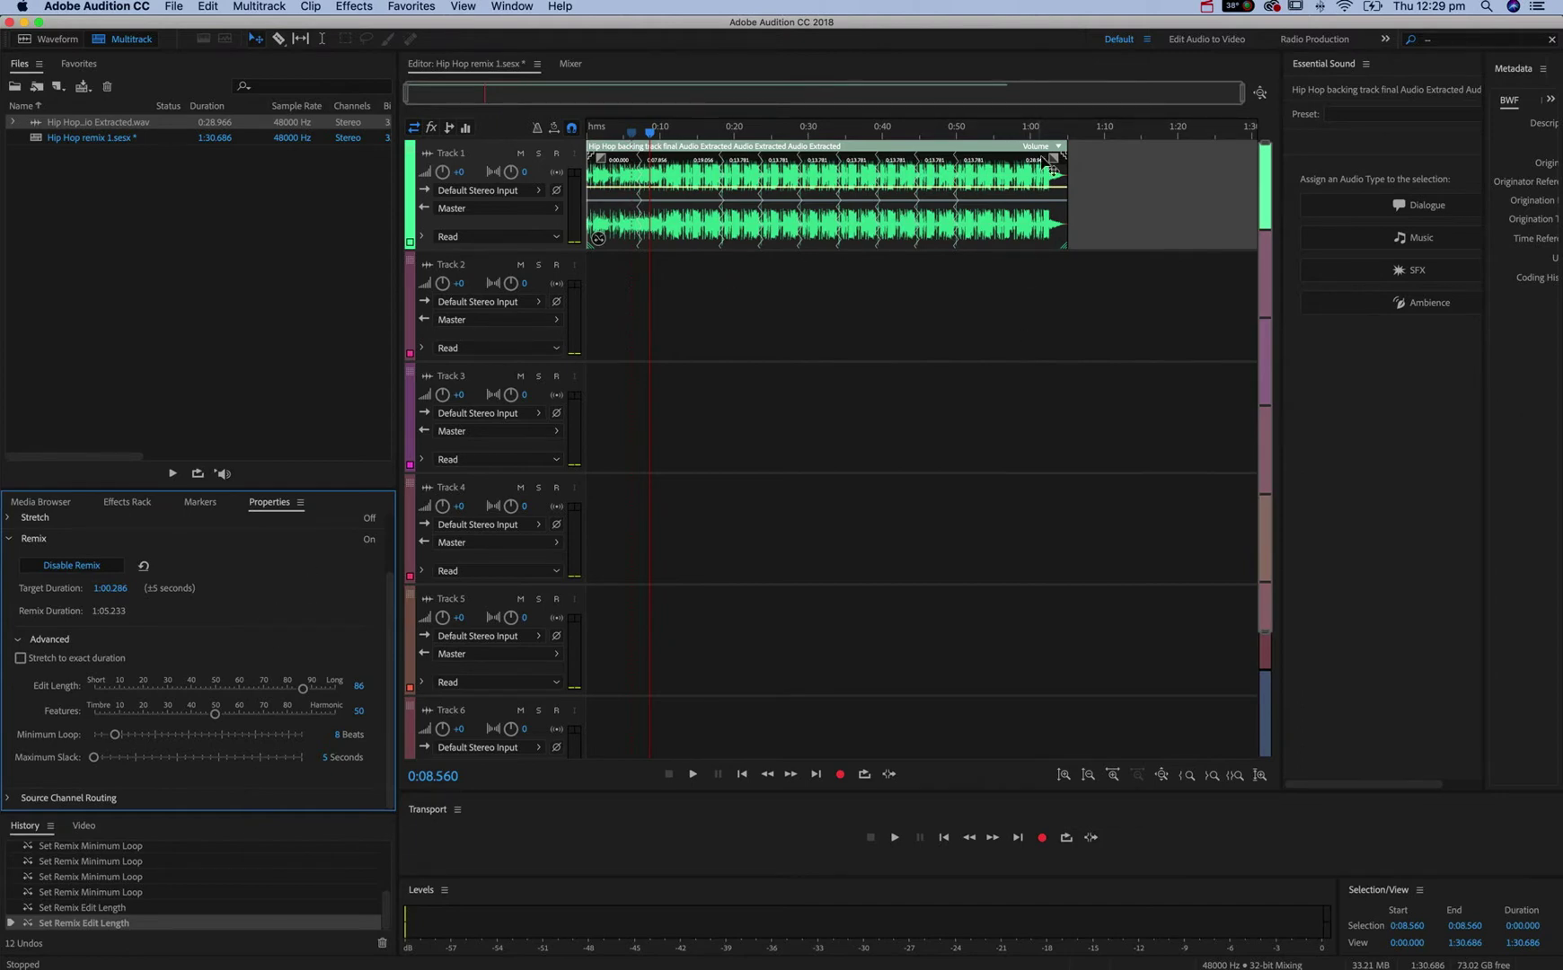
Check the Premiere sequence length, then shorten the remix target to about 0:35.980.
key(super+Tab)
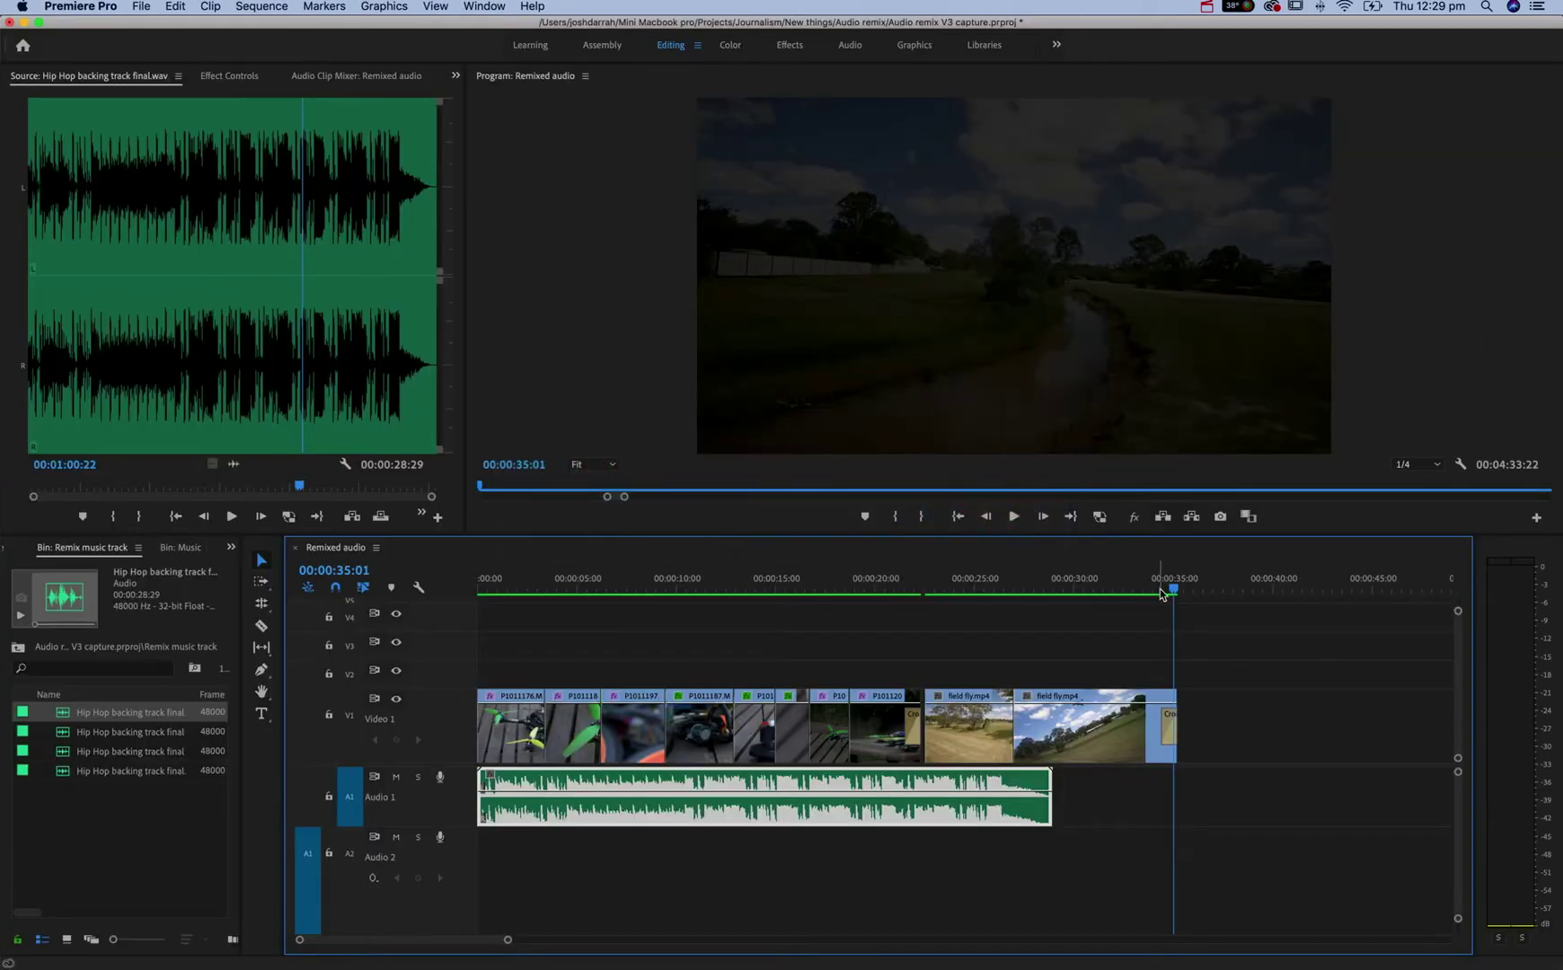
key(super+Tab)
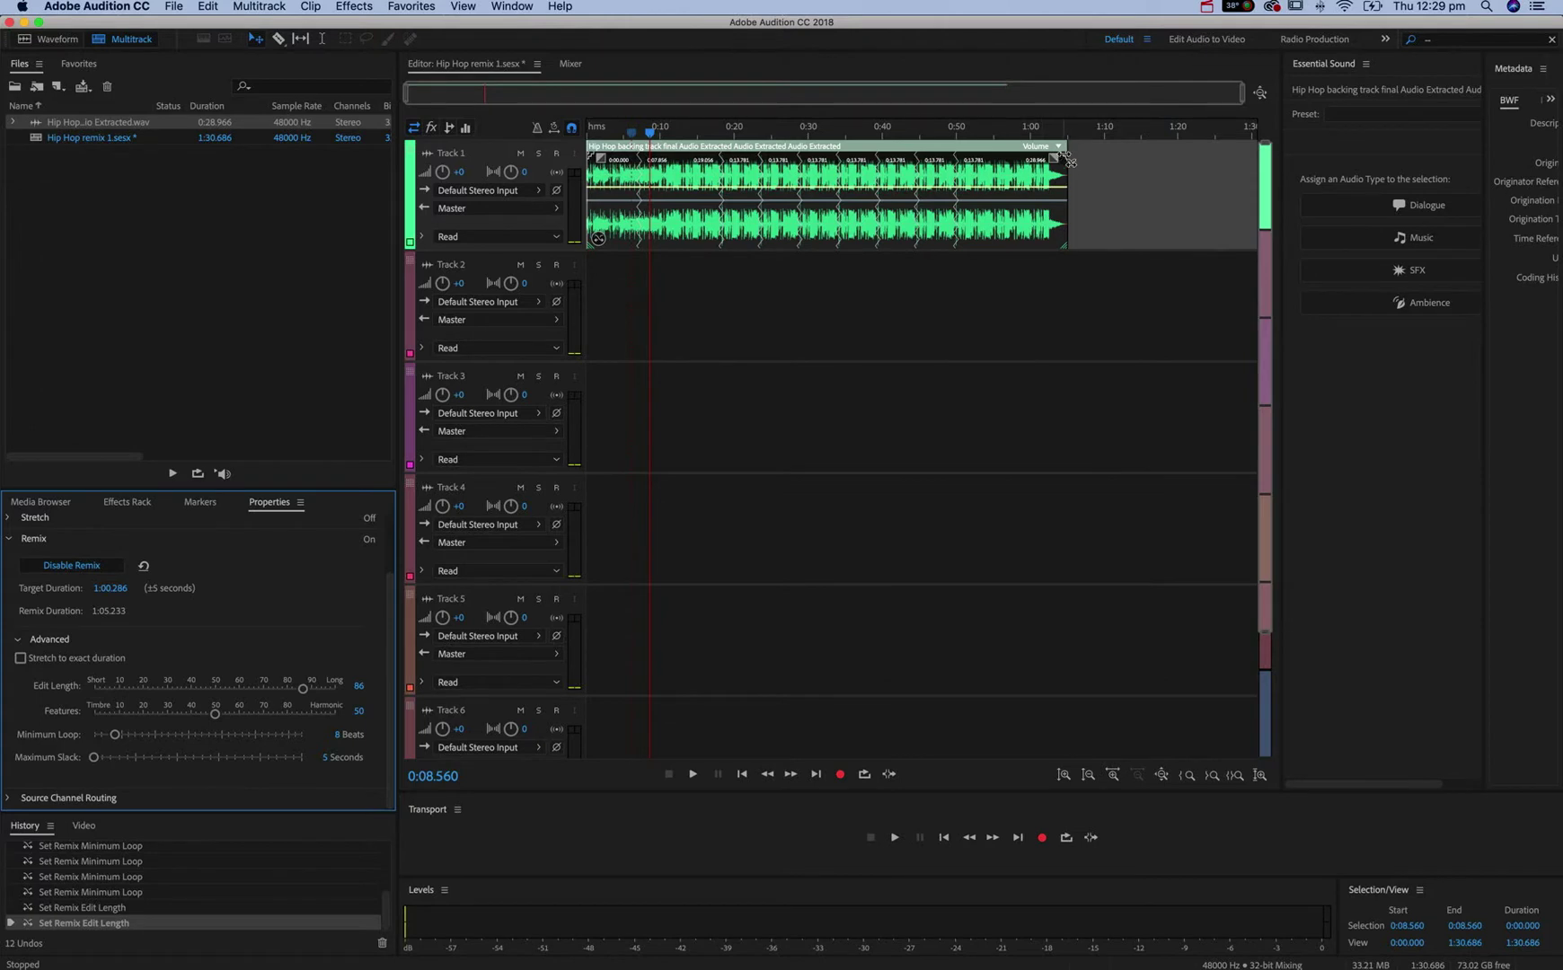
drag(1069, 159, 847, 187)
click(837, 185)
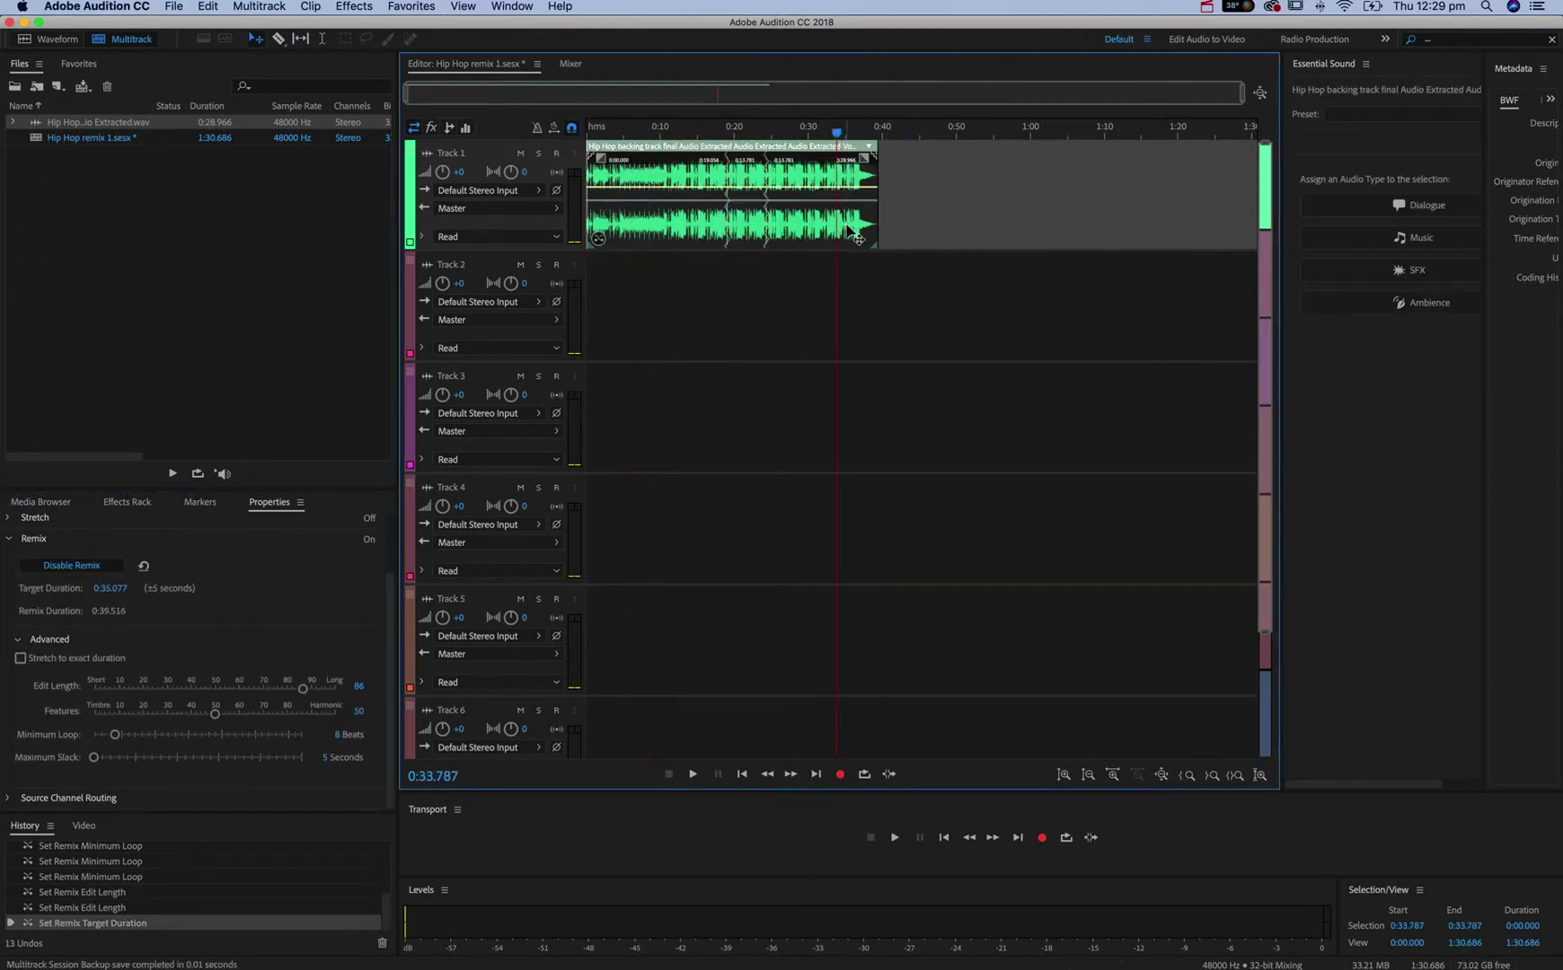
scroll(842, 262, up, 1)
scroll(841, 264, up, 2)
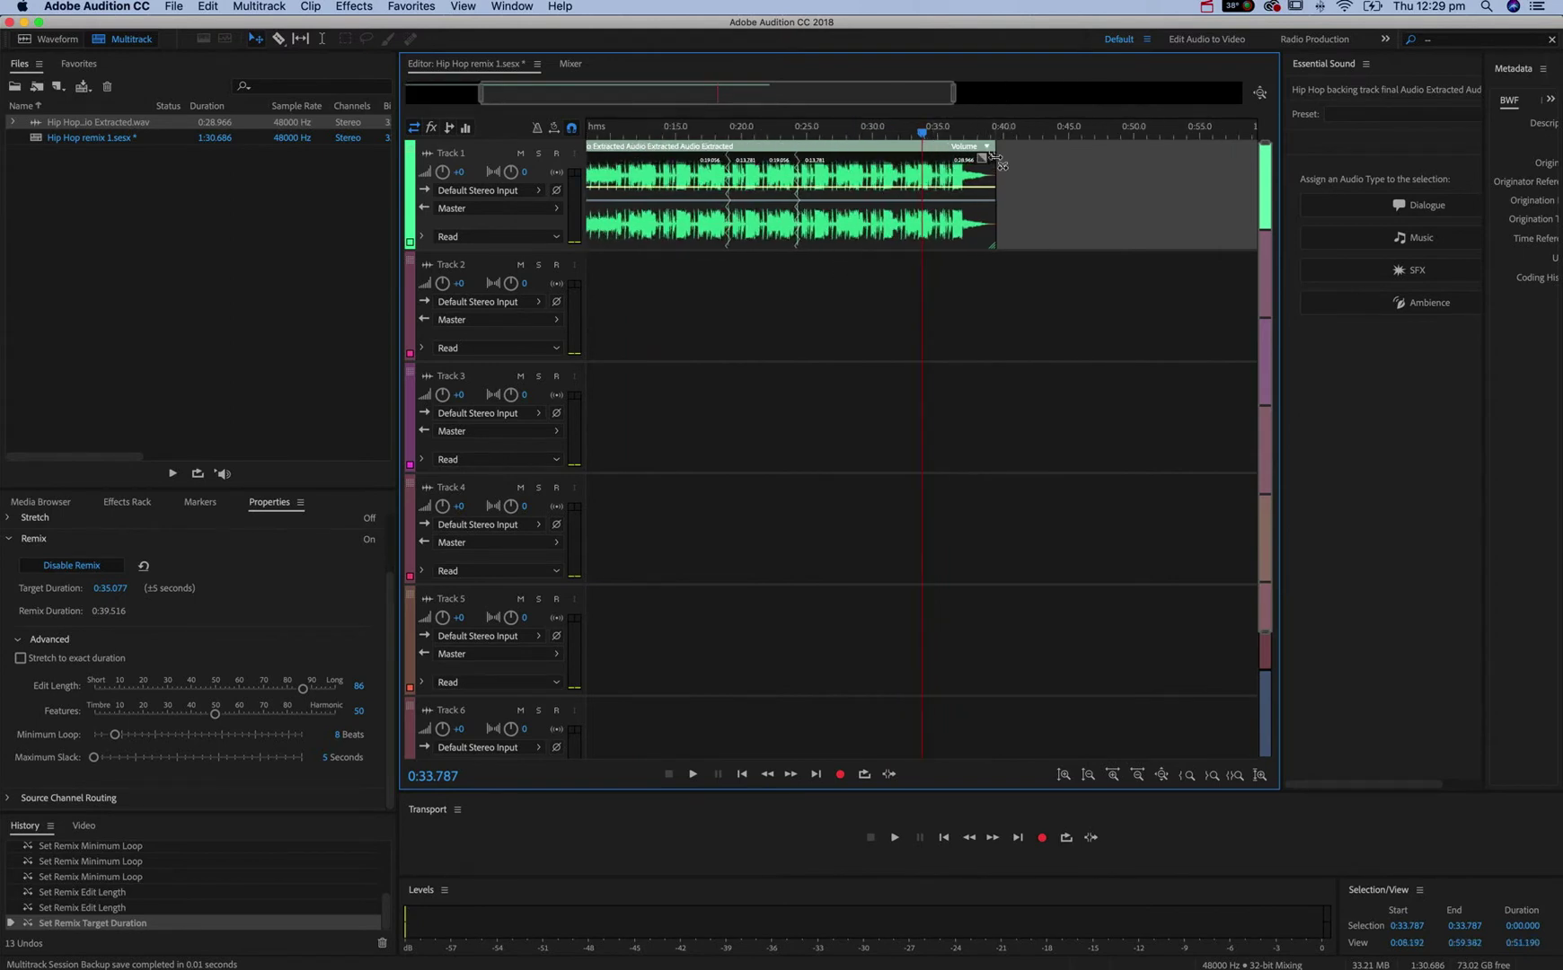
mouse_move(993, 156)
mouse_down()
mouse_move(897, 164)
mouse_move(943, 154)
mouse_move(995, 180)
mouse_up()
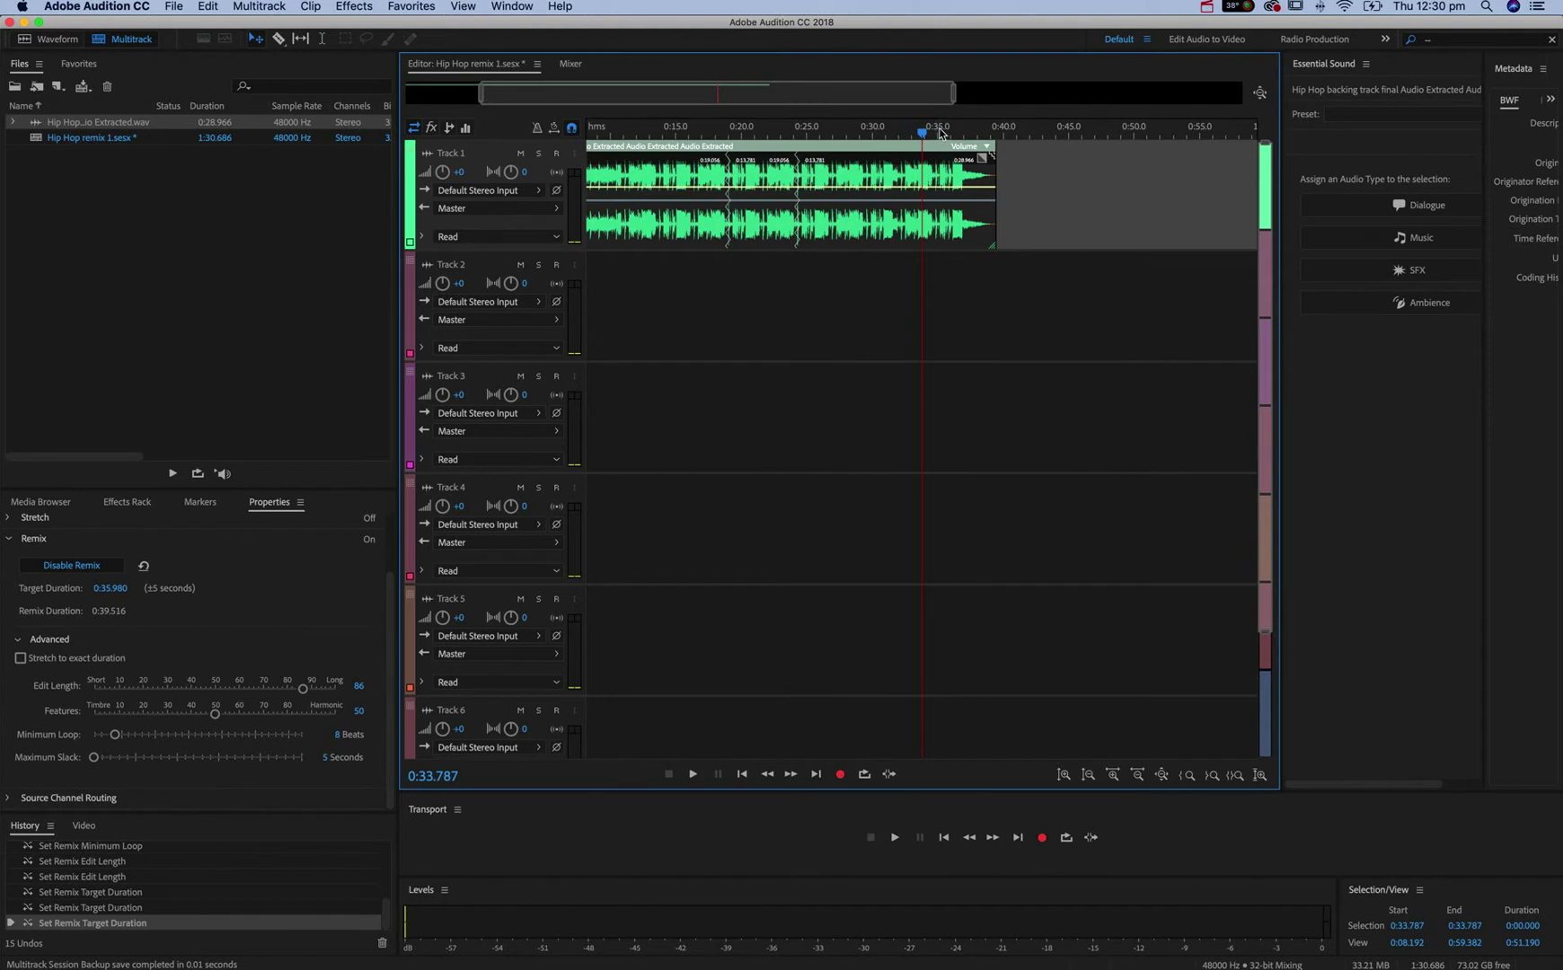
Set the remix Target Duration to 0:35.000 and enable Stretch to exact duration.
click(110, 589)
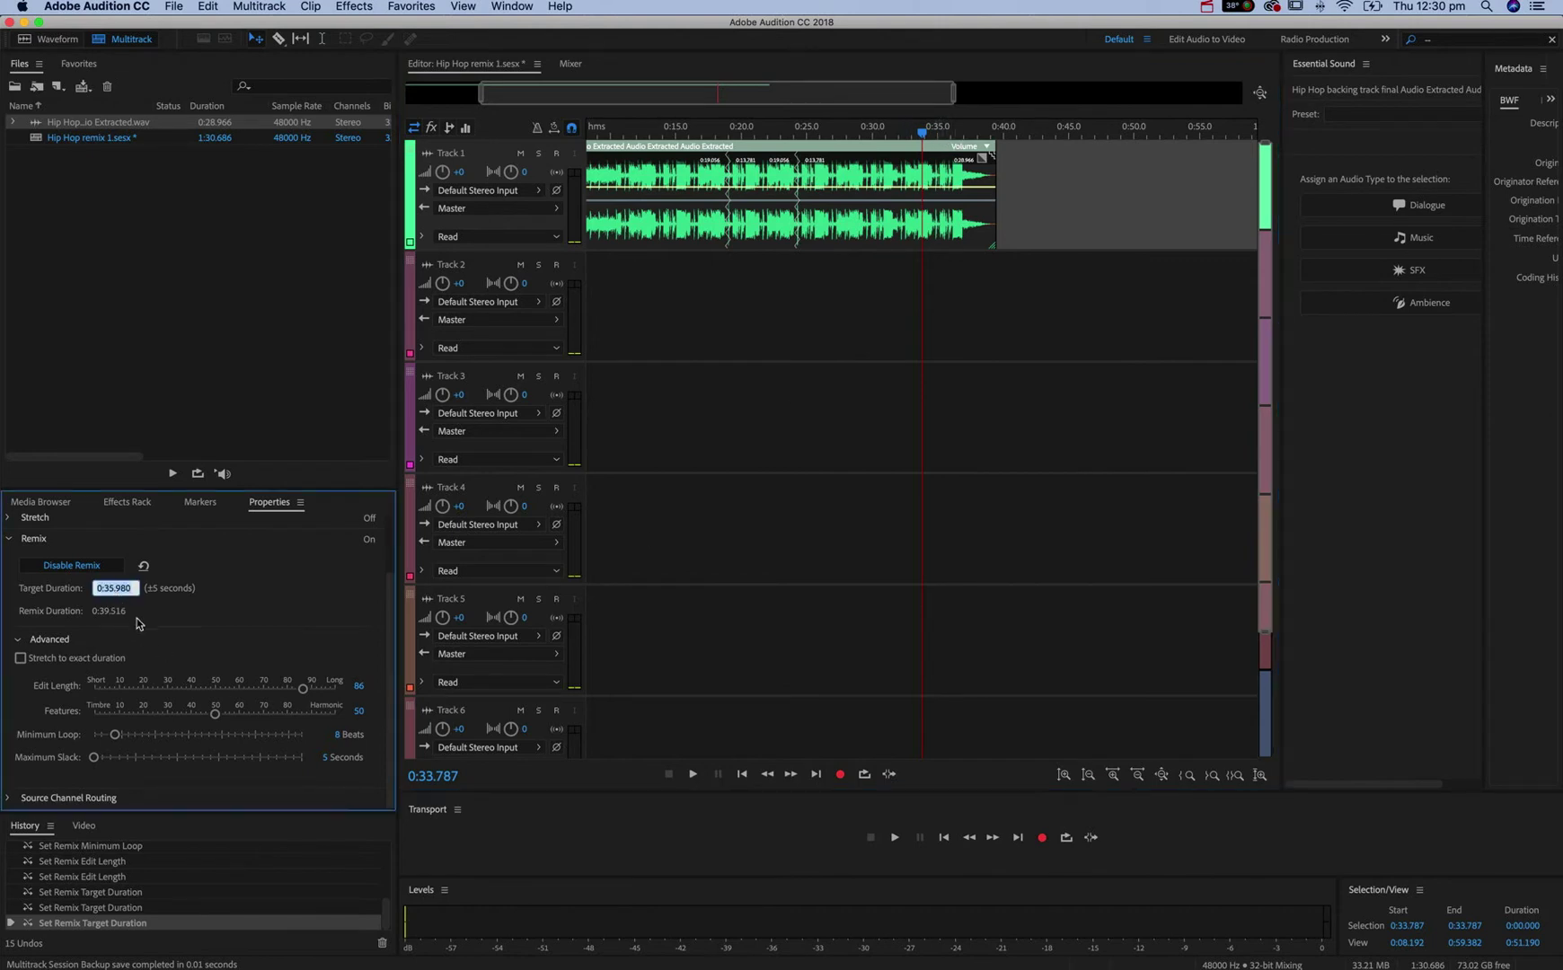
text(35)
key(Return)
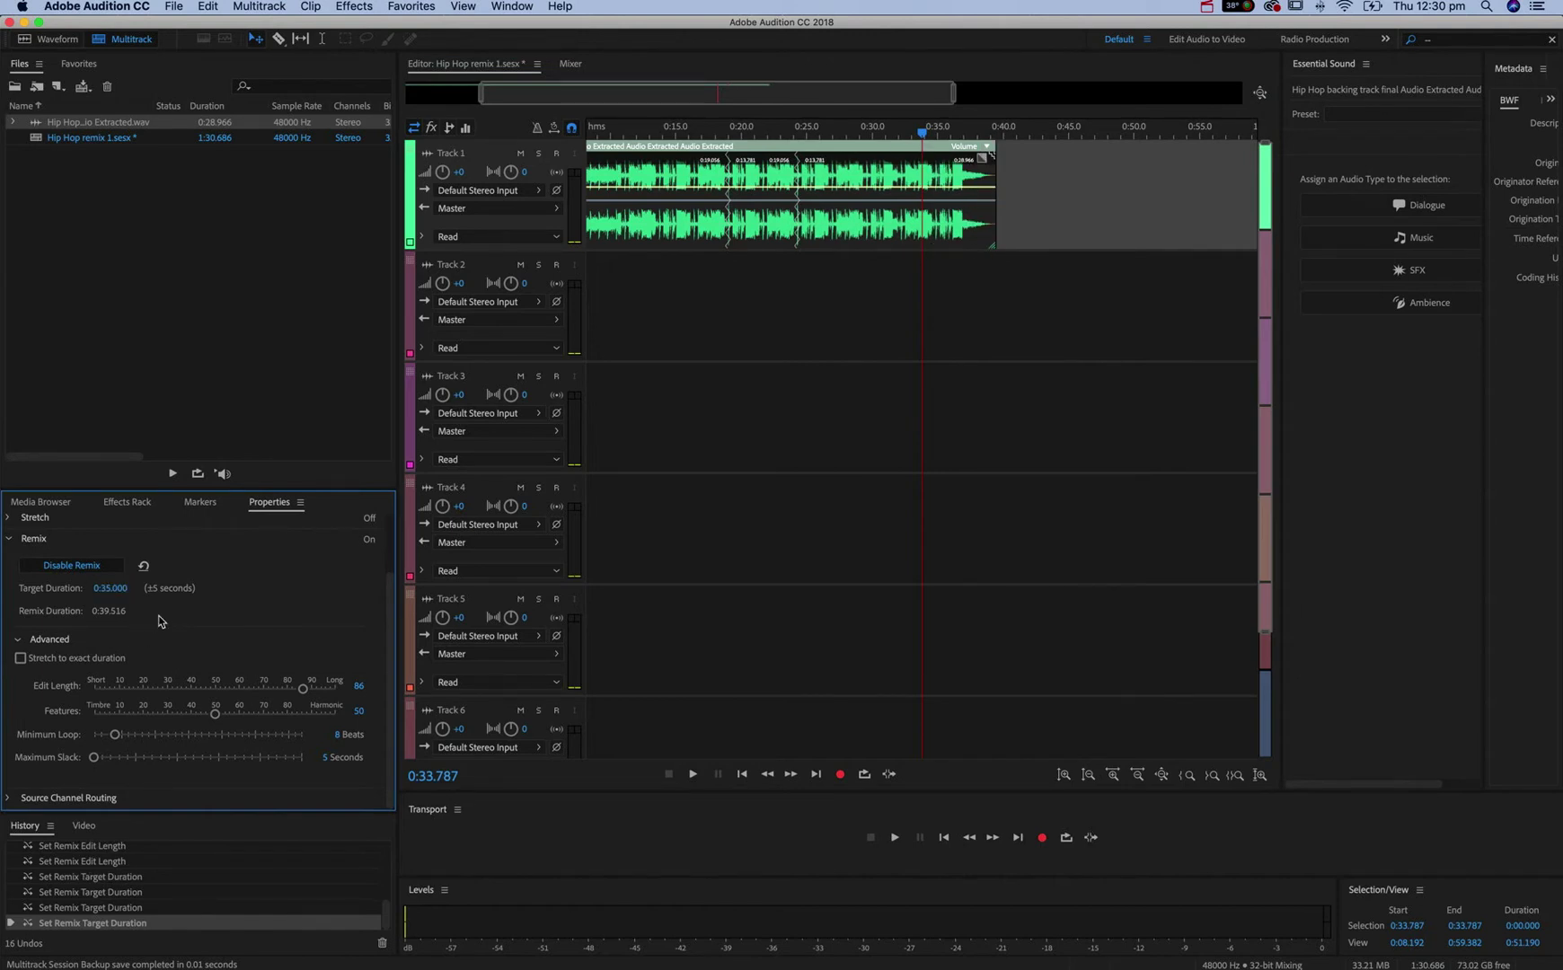
drag(943, 133, 967, 135)
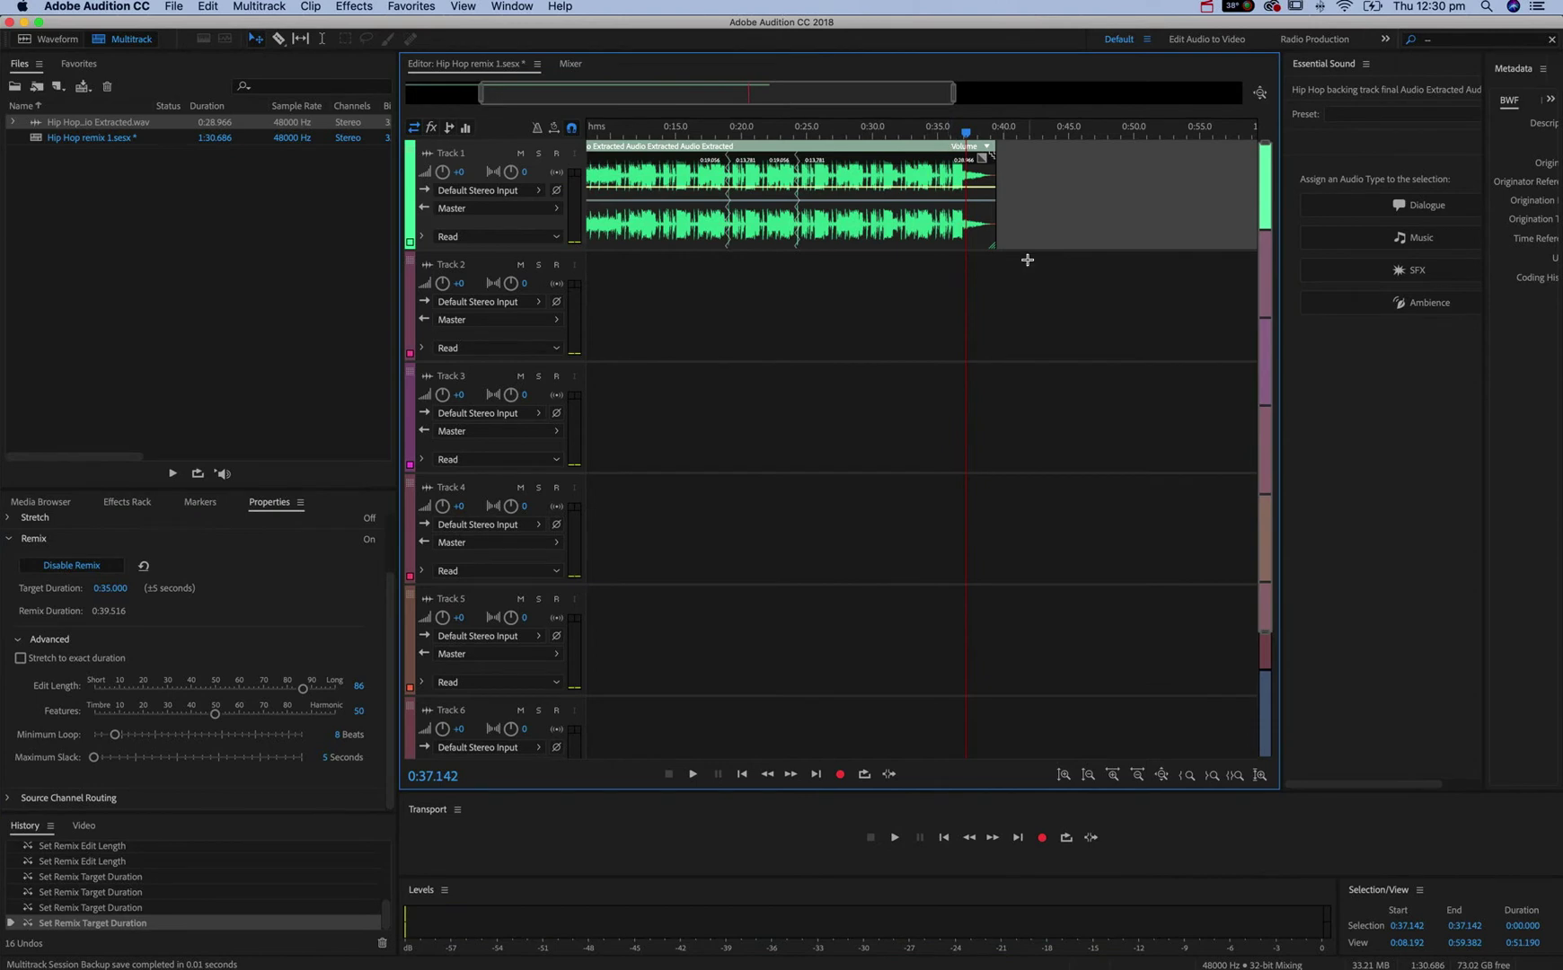
key(super+f)
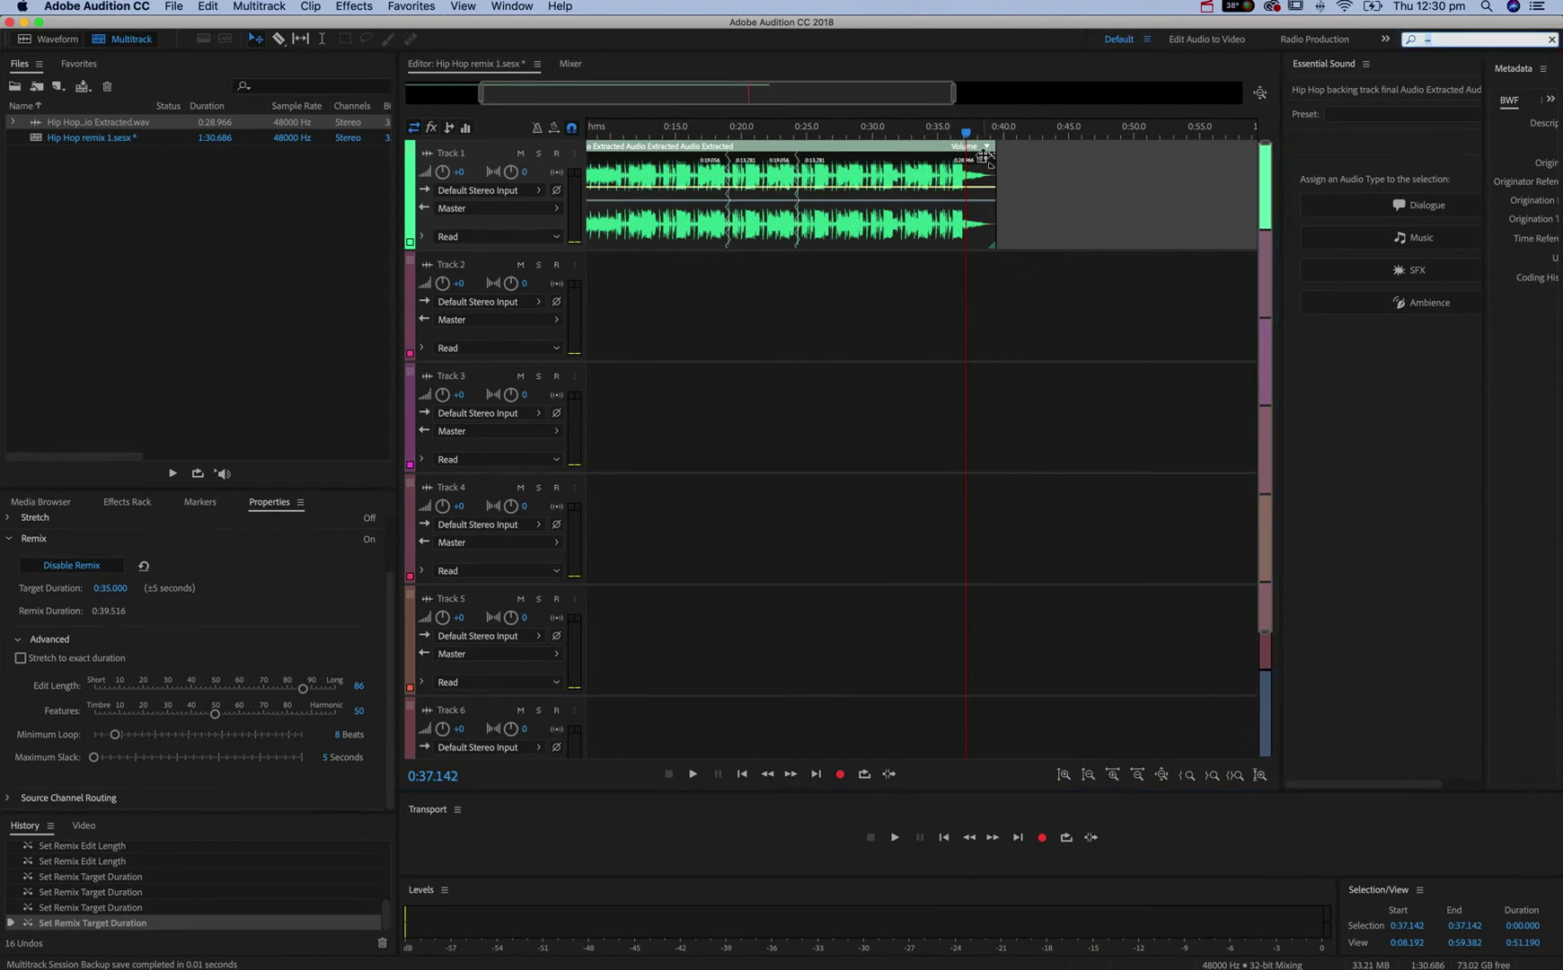
click(21, 659)
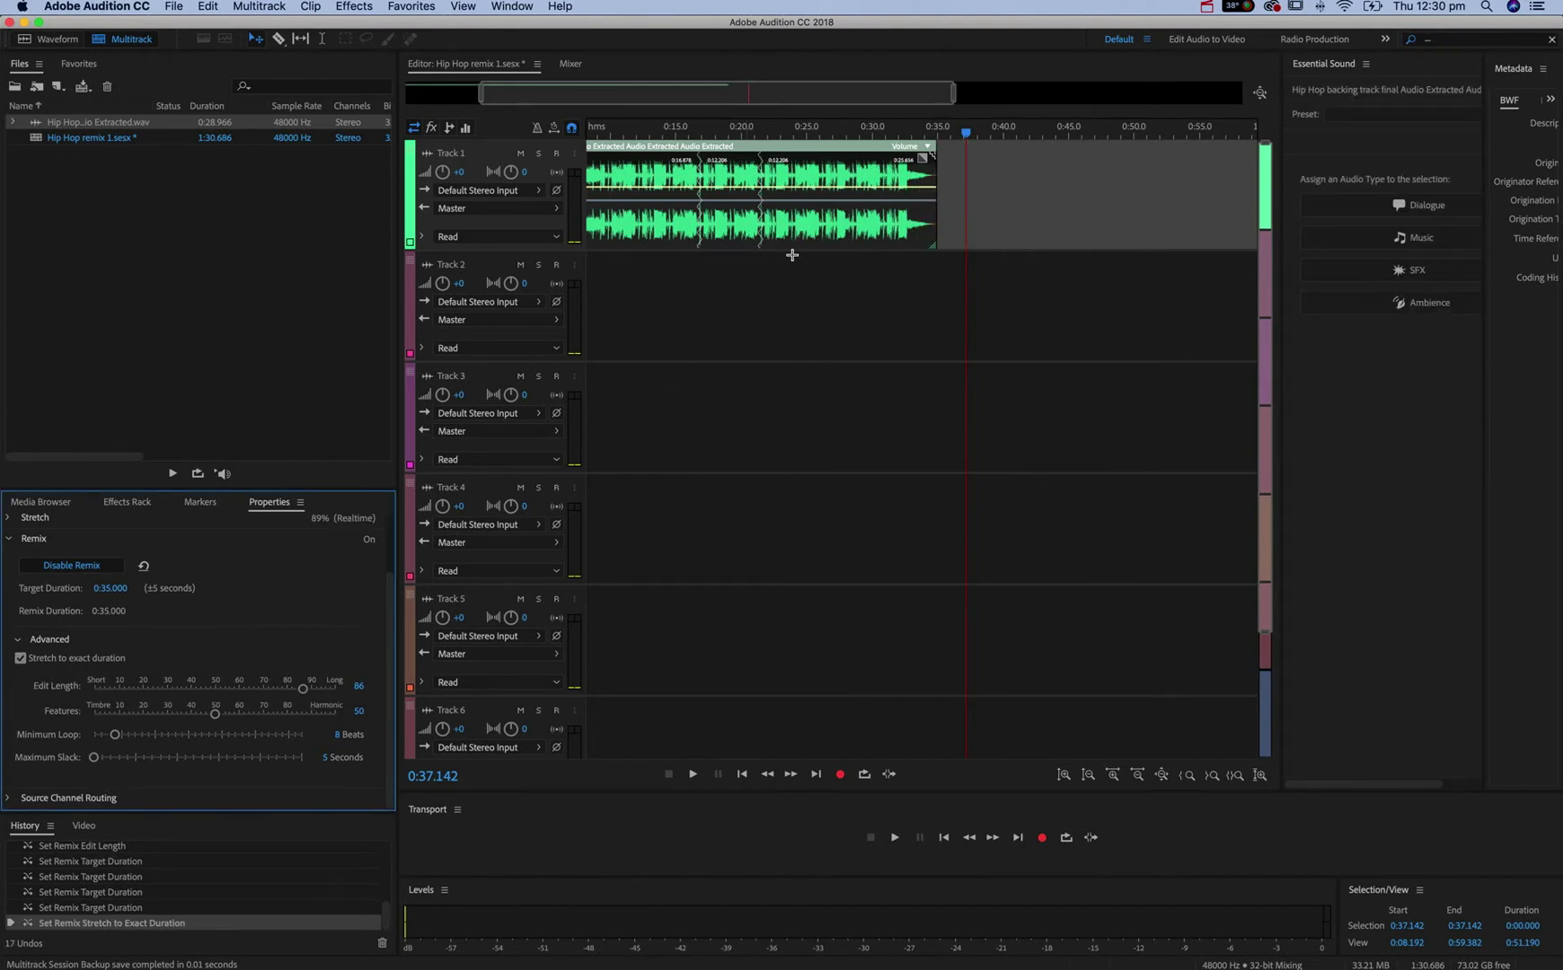
Undo the accidental clip trim and play the clip's last seconds from 0:32.172.
click(903, 128)
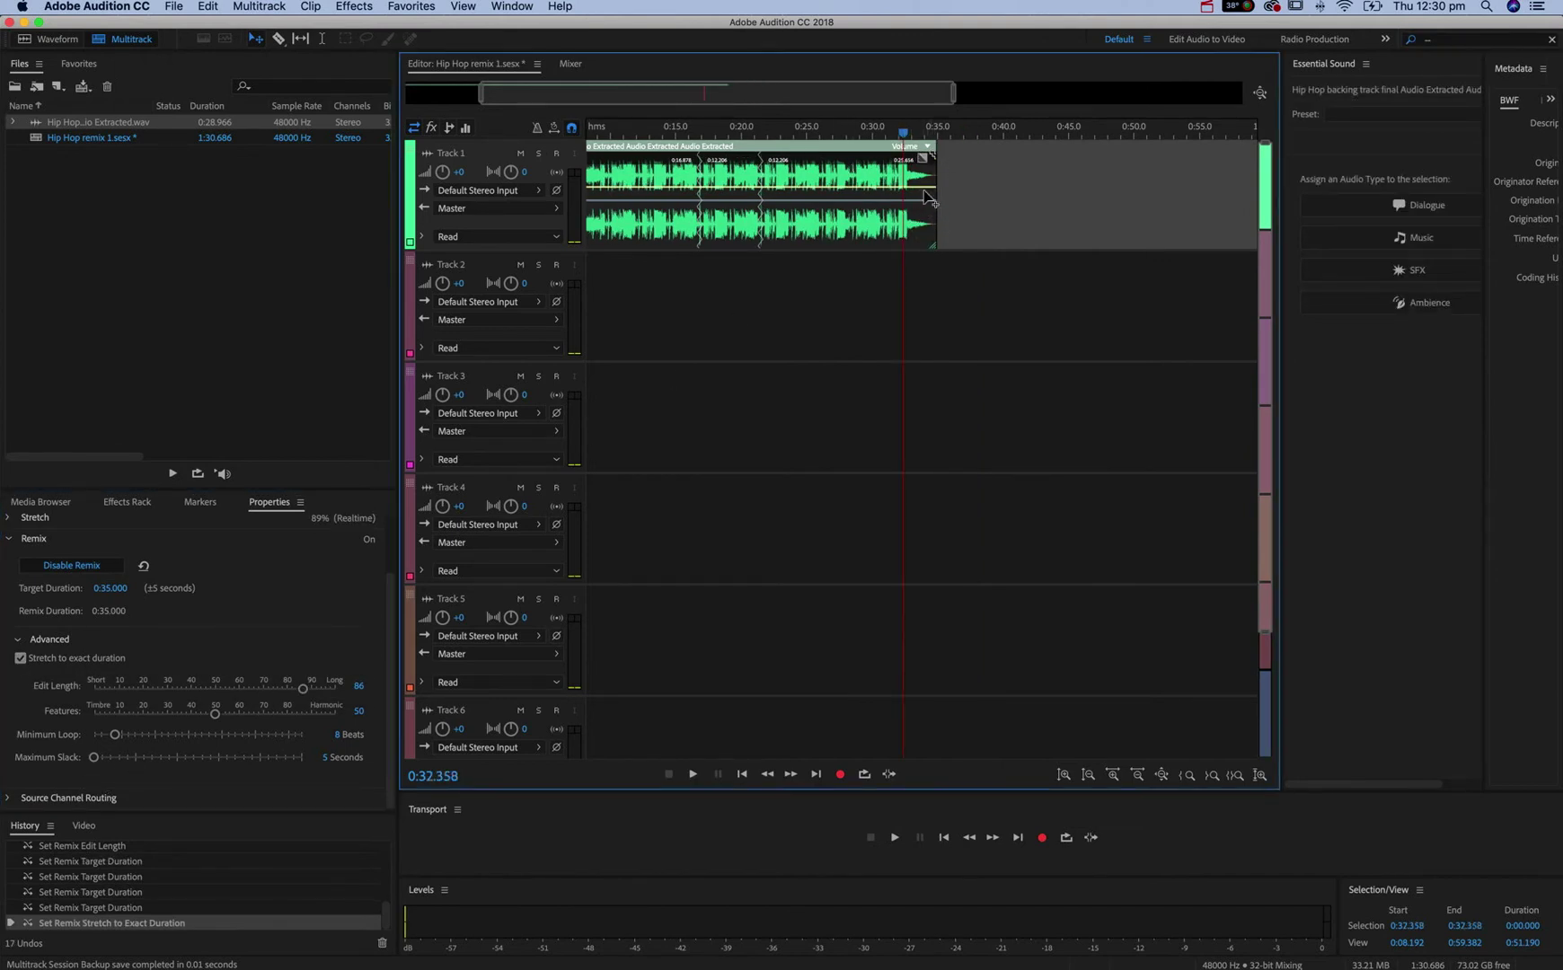
key(cmd+z)
key(cmd+z)
click(914, 131)
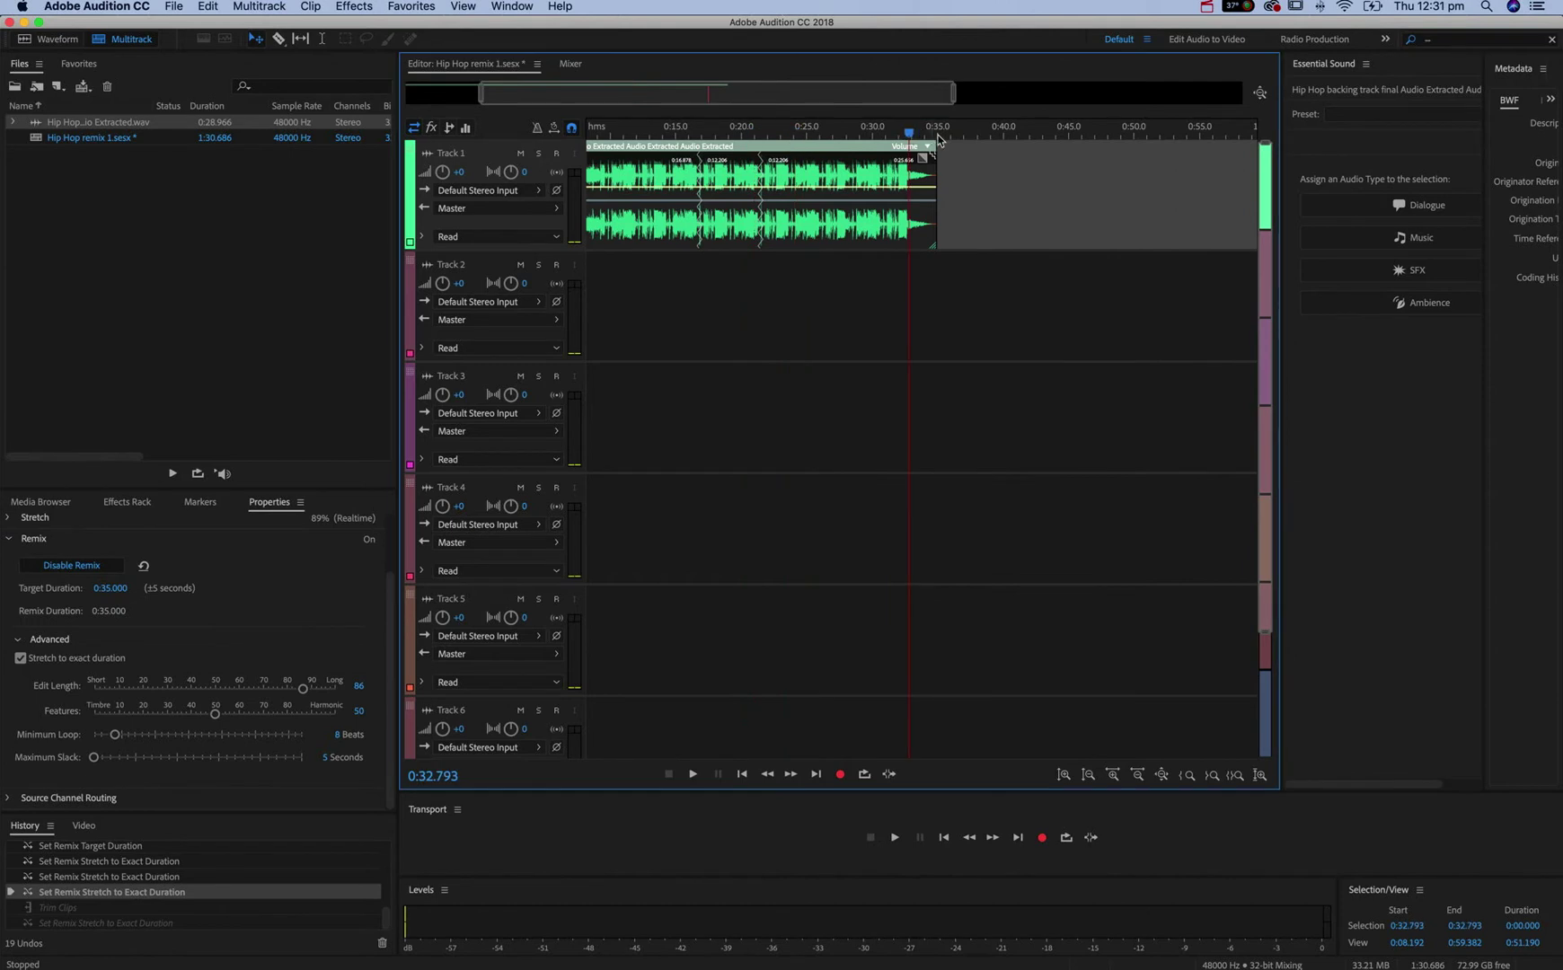
click(901, 132)
key(space)
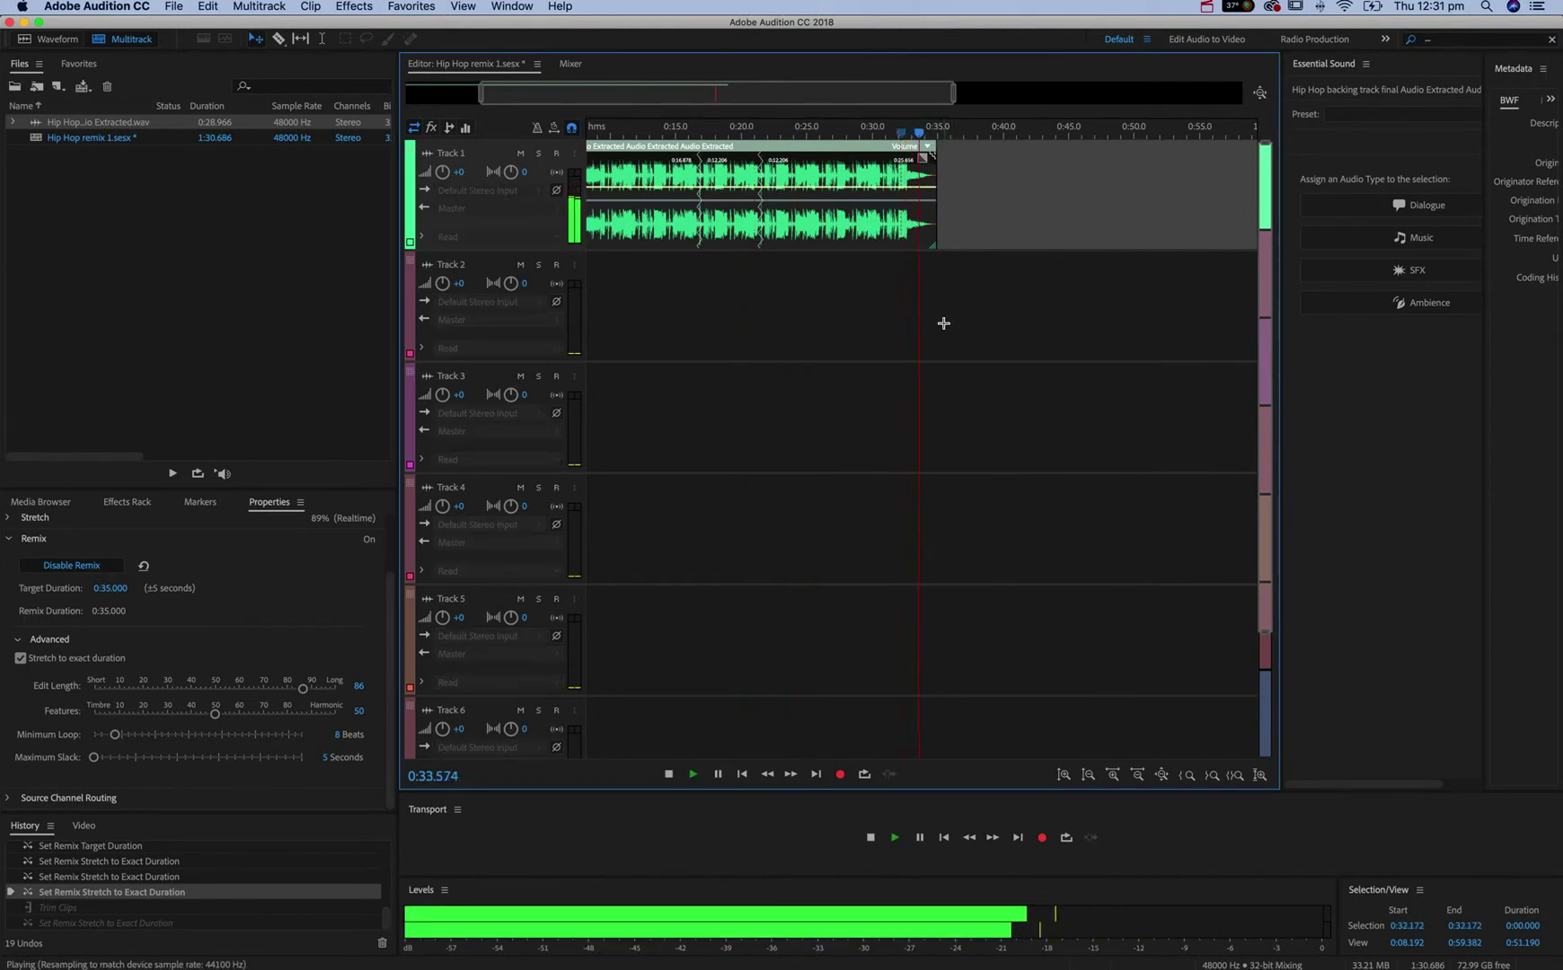
key(space)
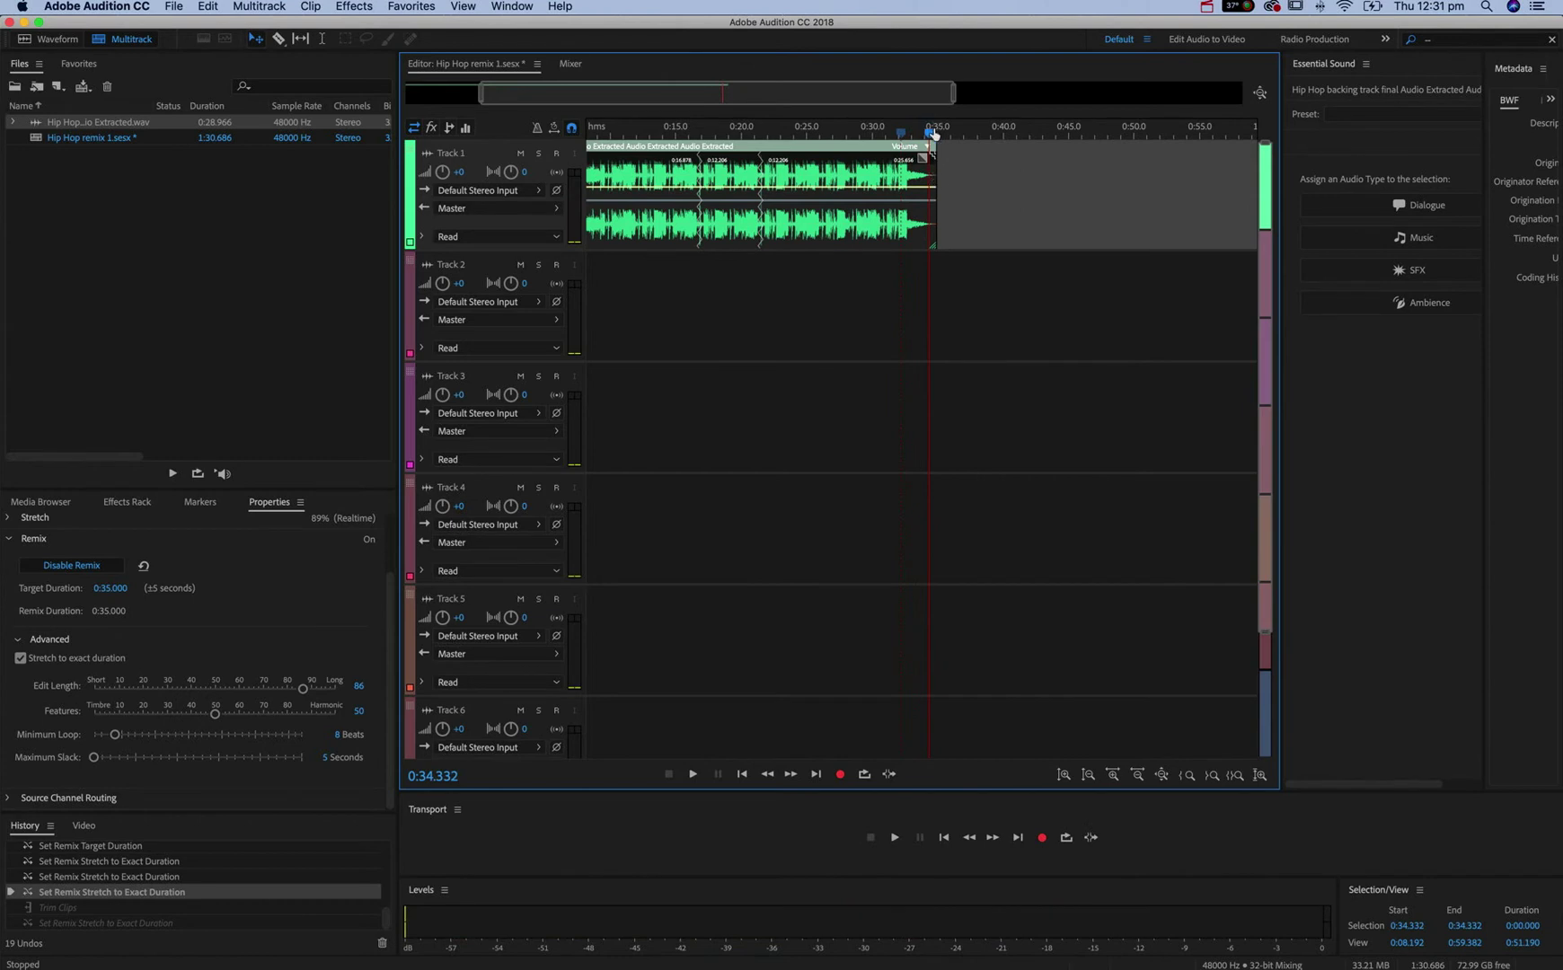
click(906, 184)
Try remix target durations of 36, 37 and 38 seconds, then undo the 38-second remix.
click(108, 590)
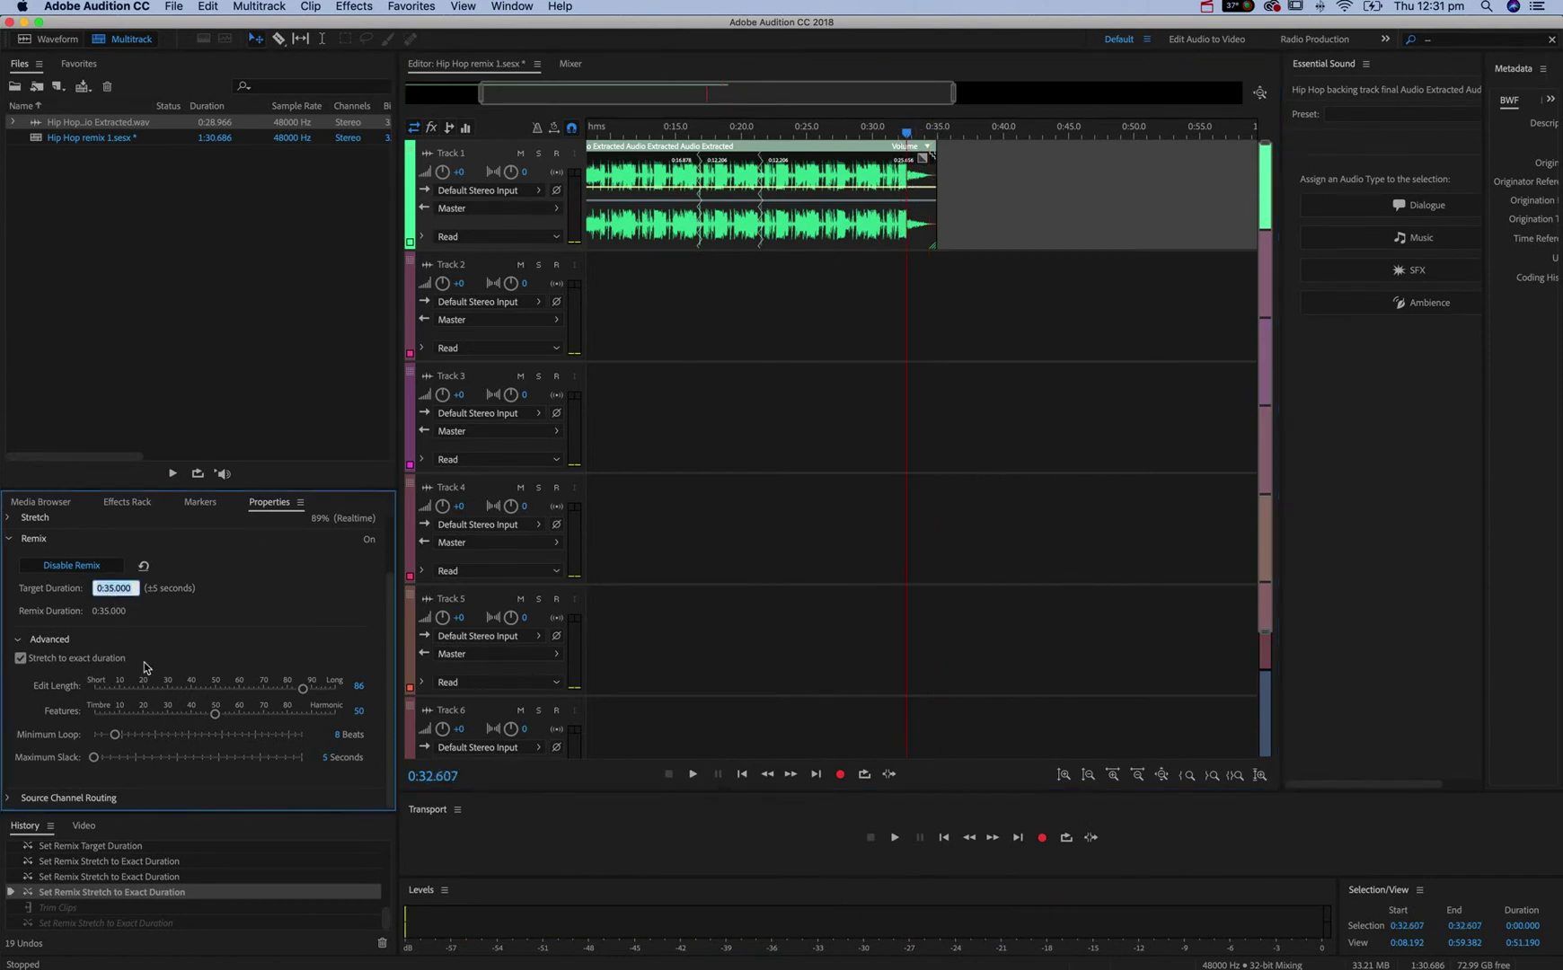
text(36)
key(Return)
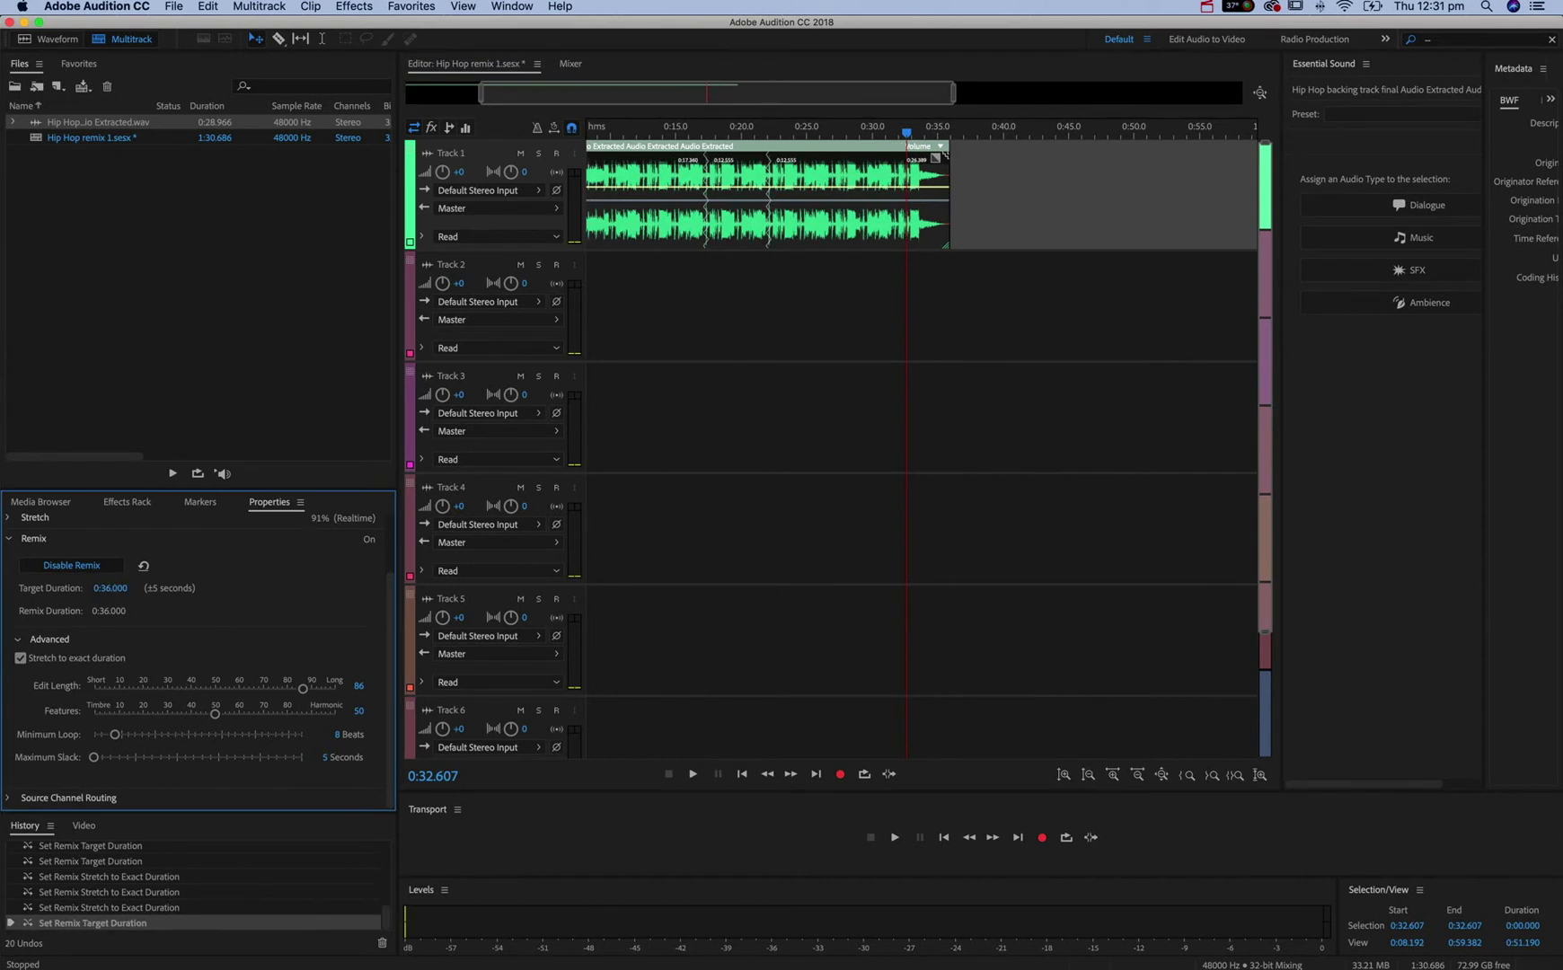
click(114, 590)
text(37)
key(Return)
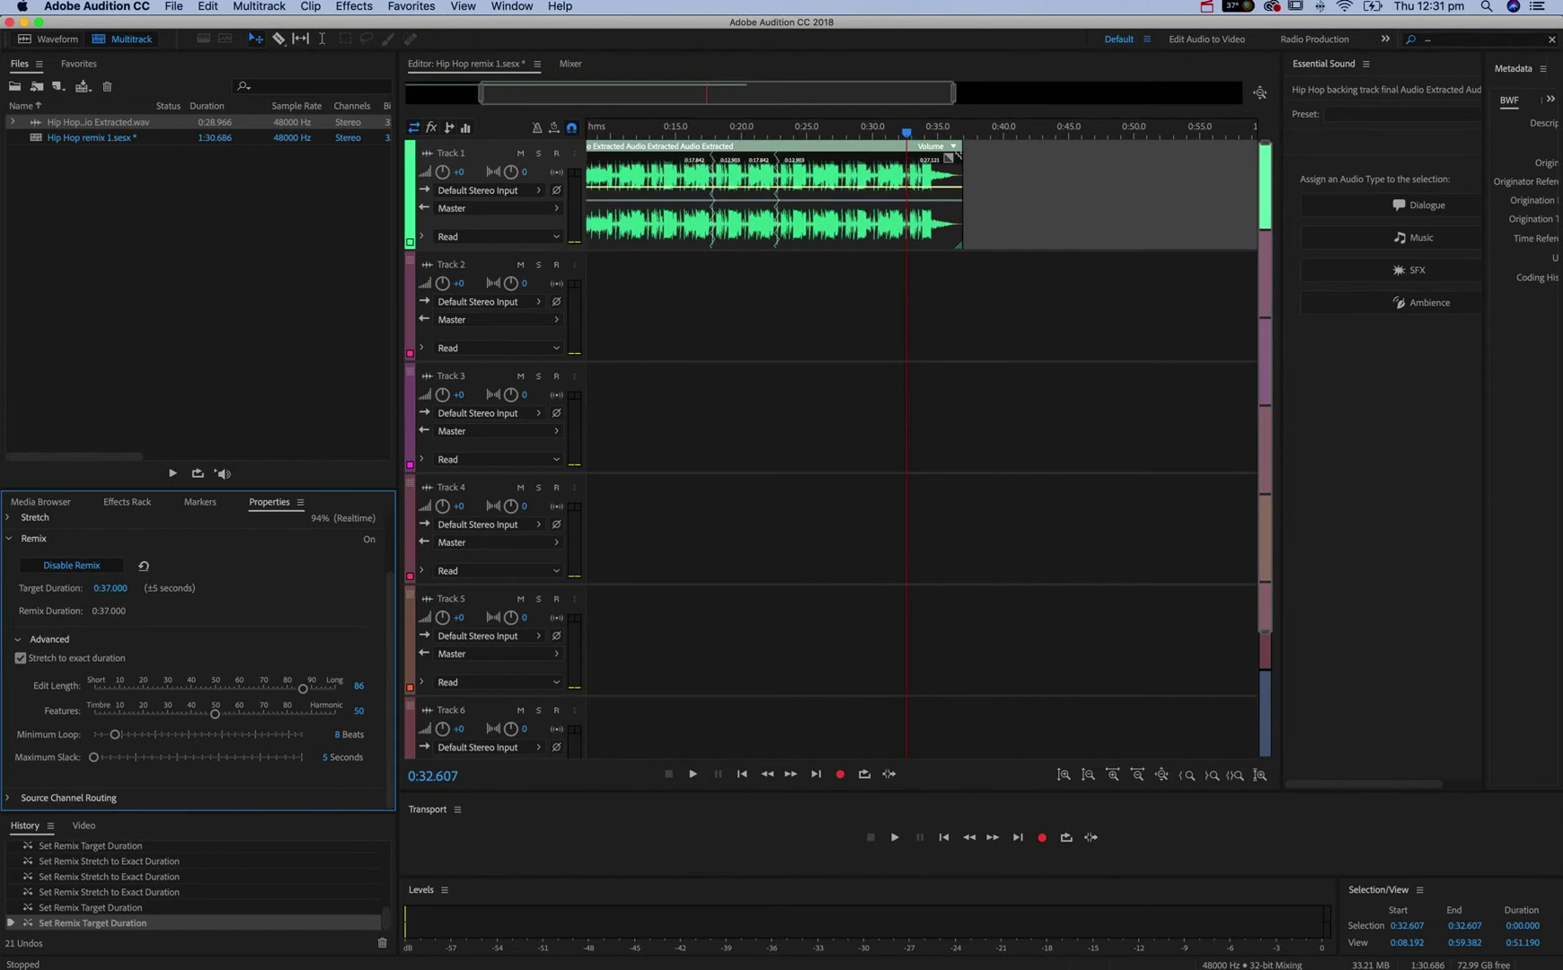
click(106, 590)
text(38)
key(Return)
click(914, 254)
key(super+z)
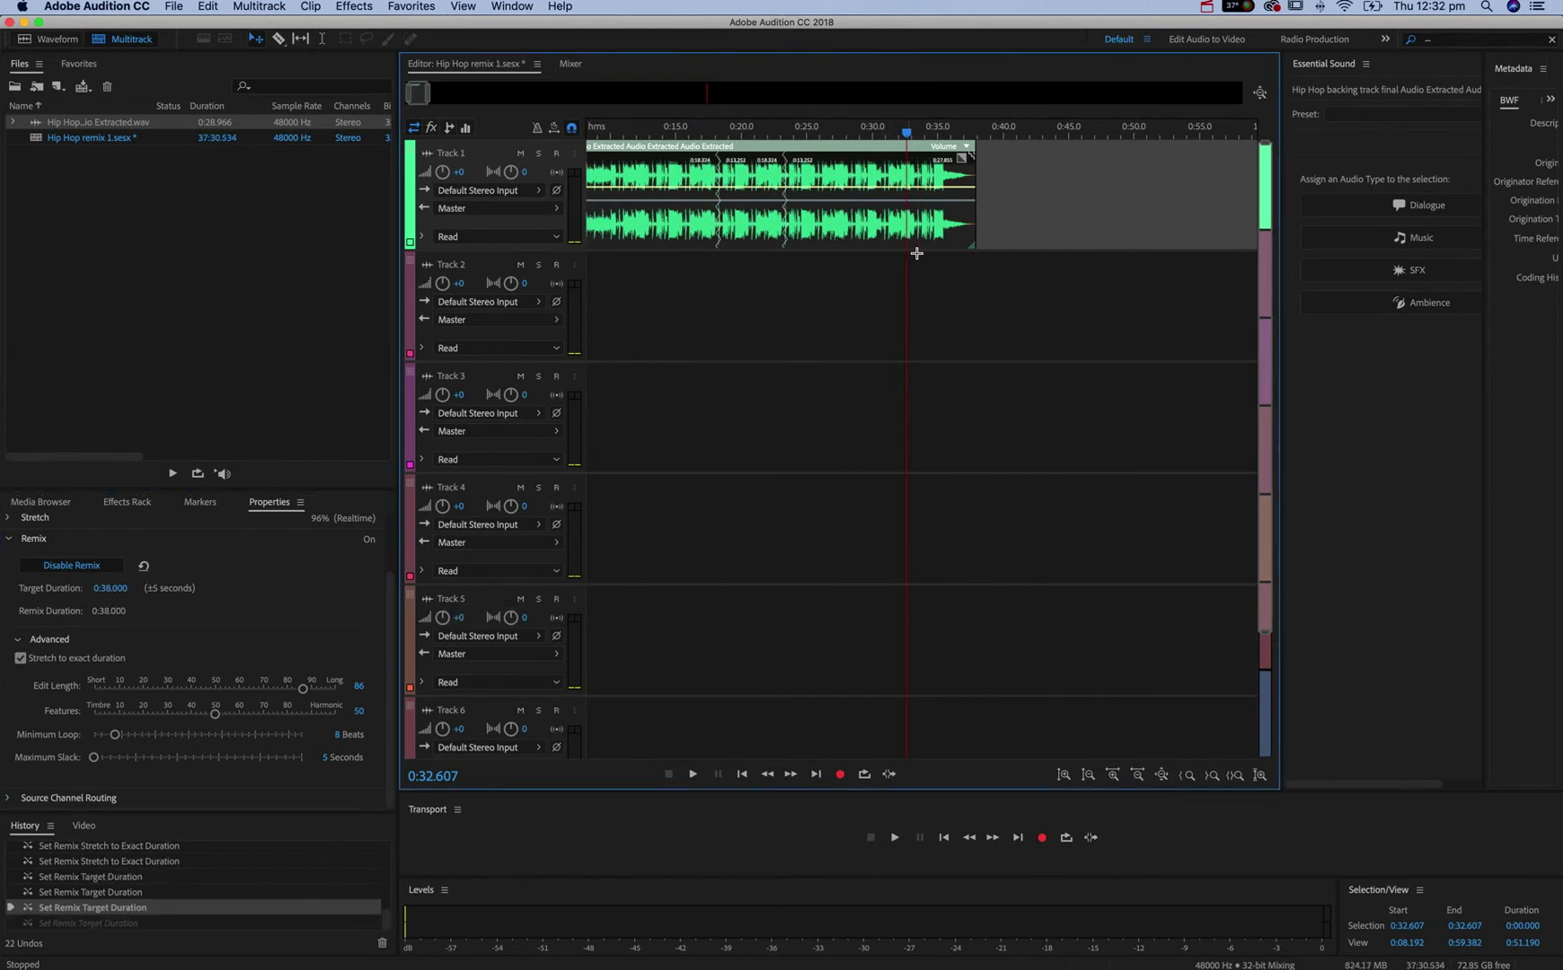
Set the remix target duration to 37.5 seconds and listen to the clip's ending.
click(124, 587)
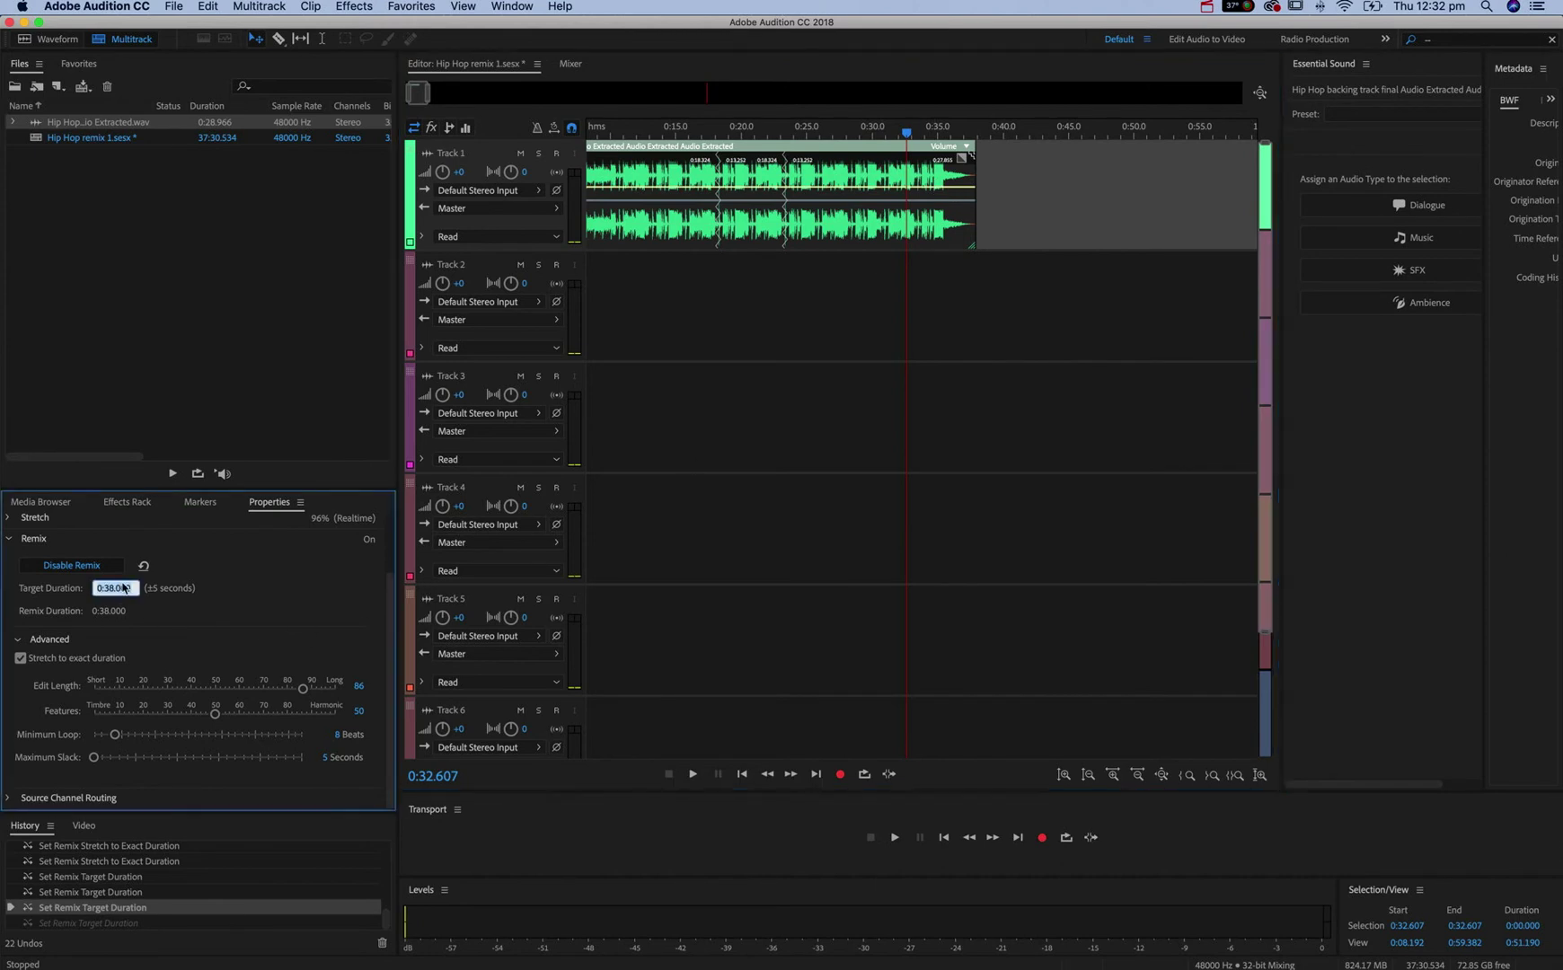
text(37)
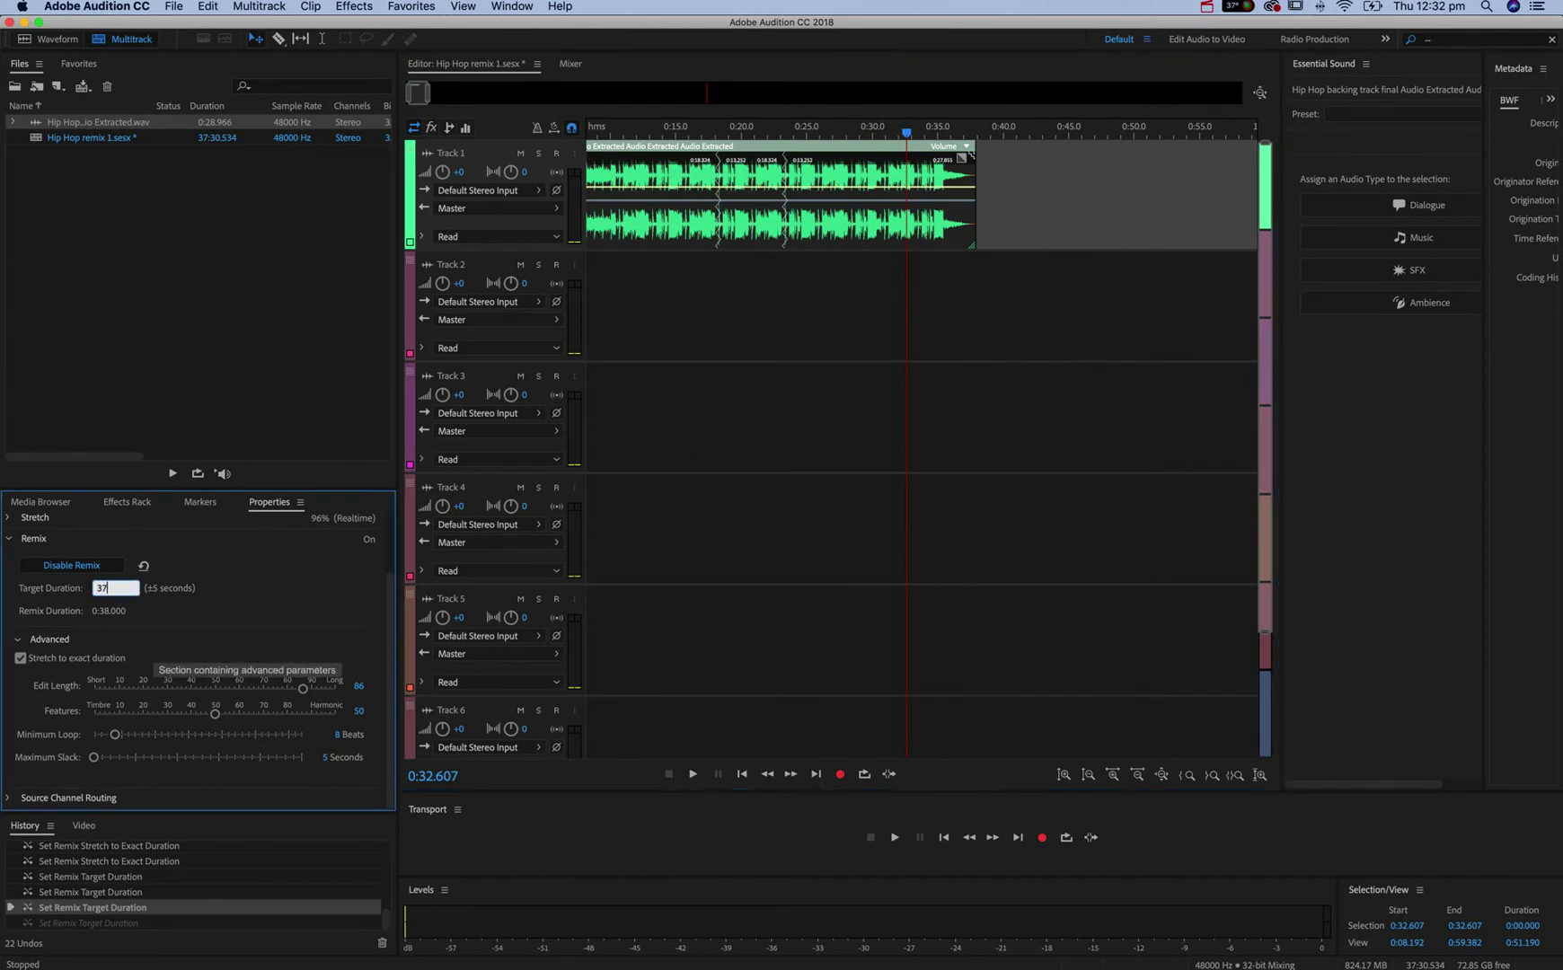
text(.5)
key(Return)
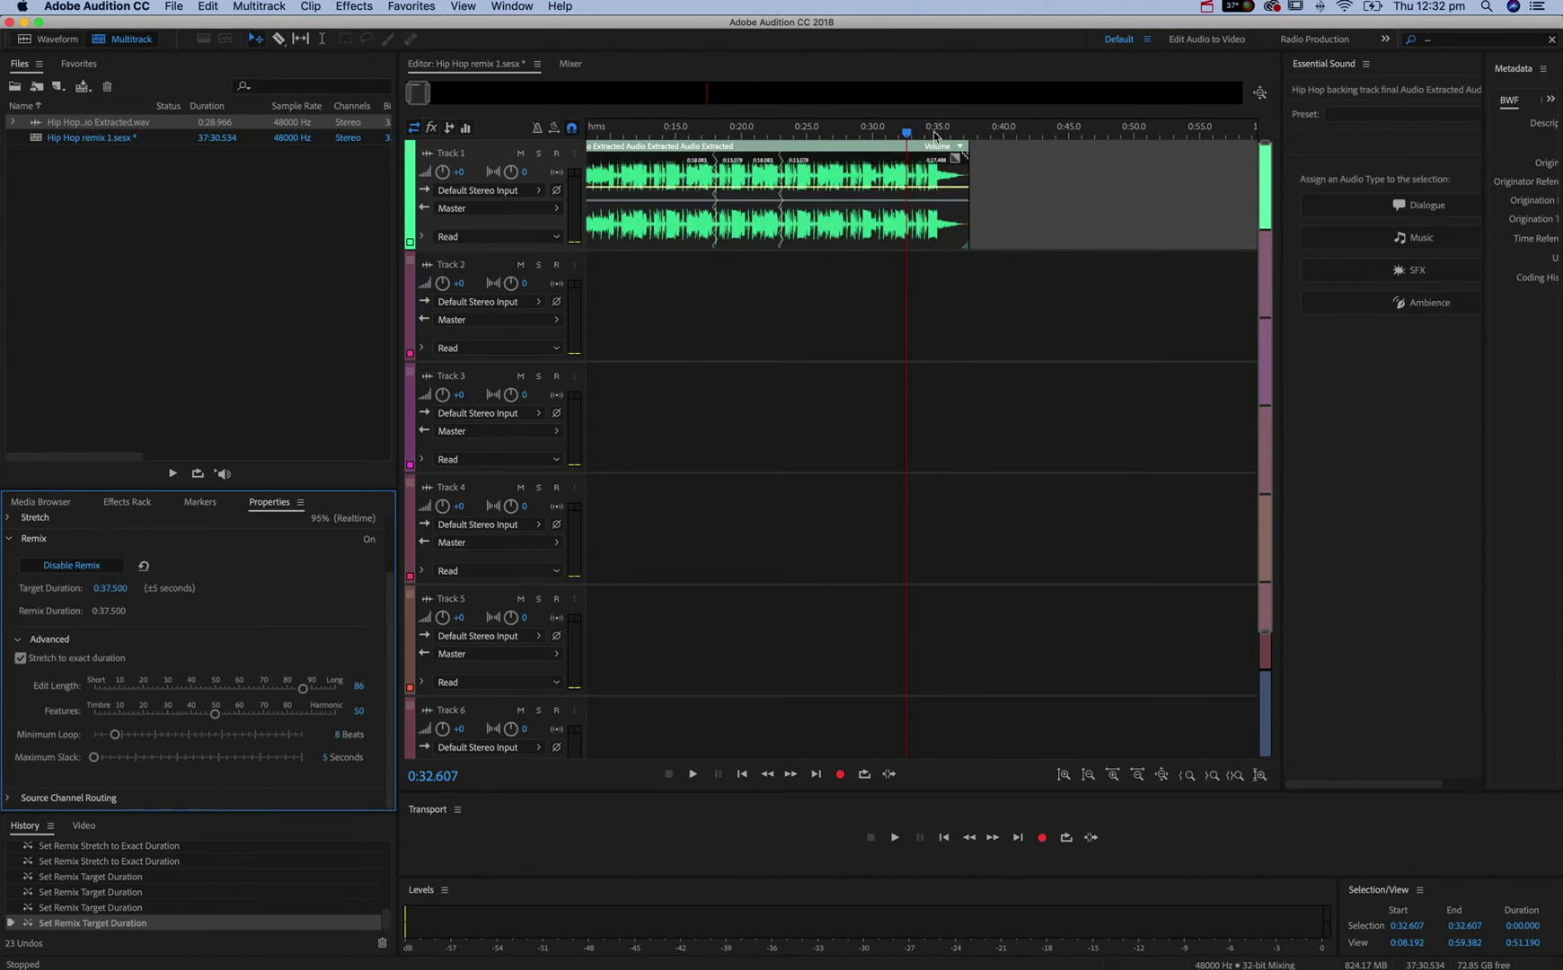
click(902, 131)
key(space)
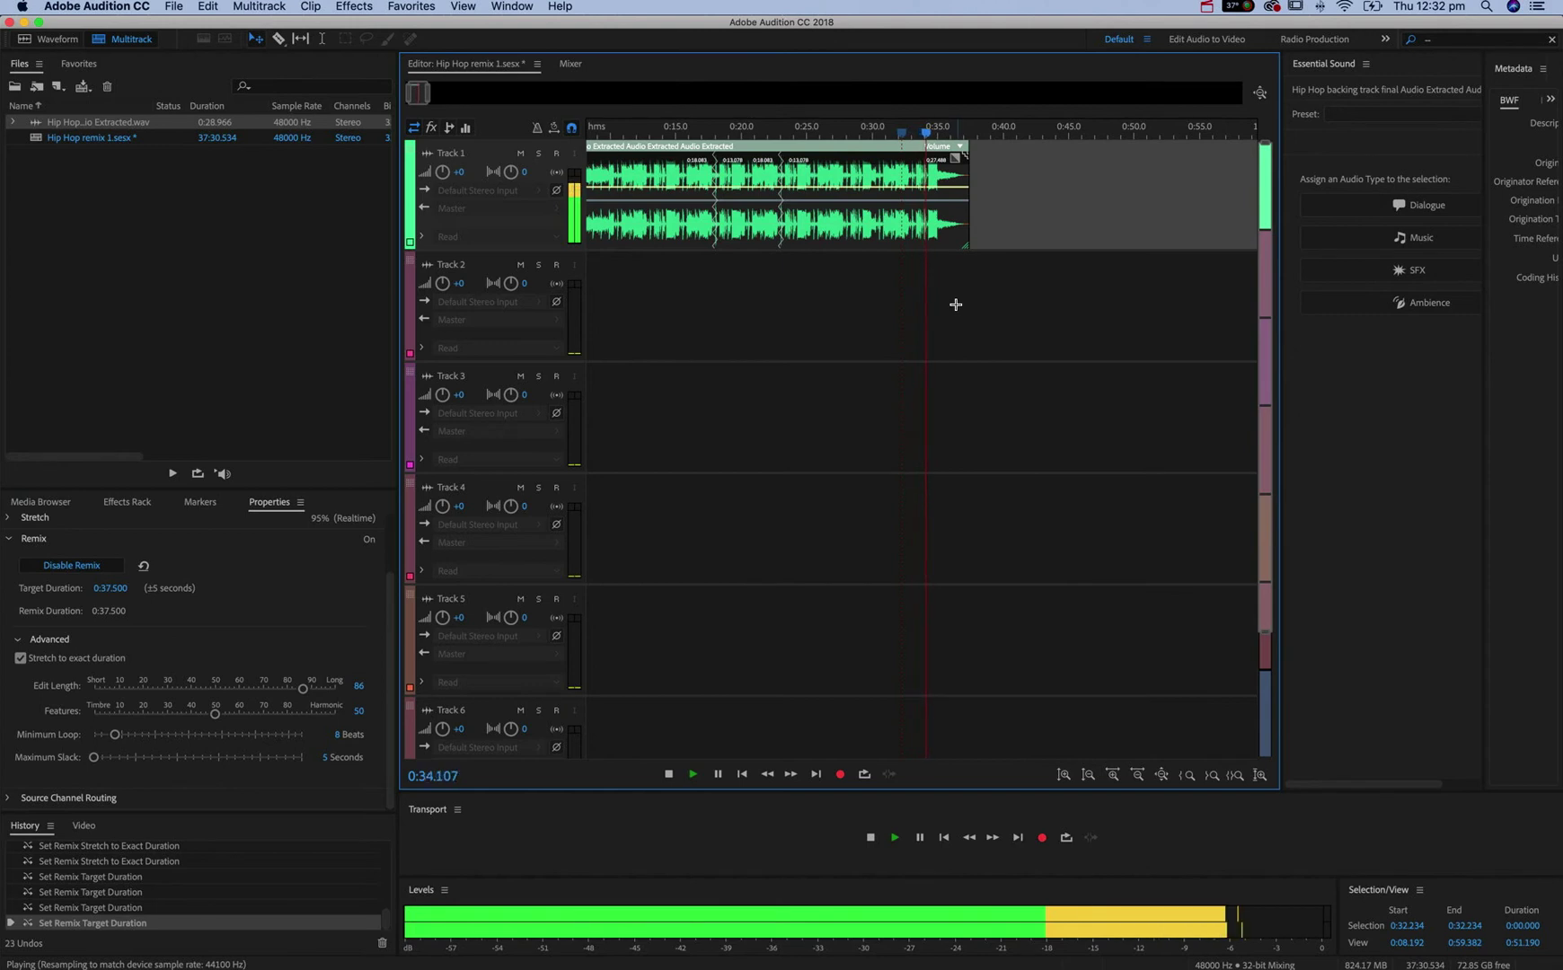
key(space)
key(minus)
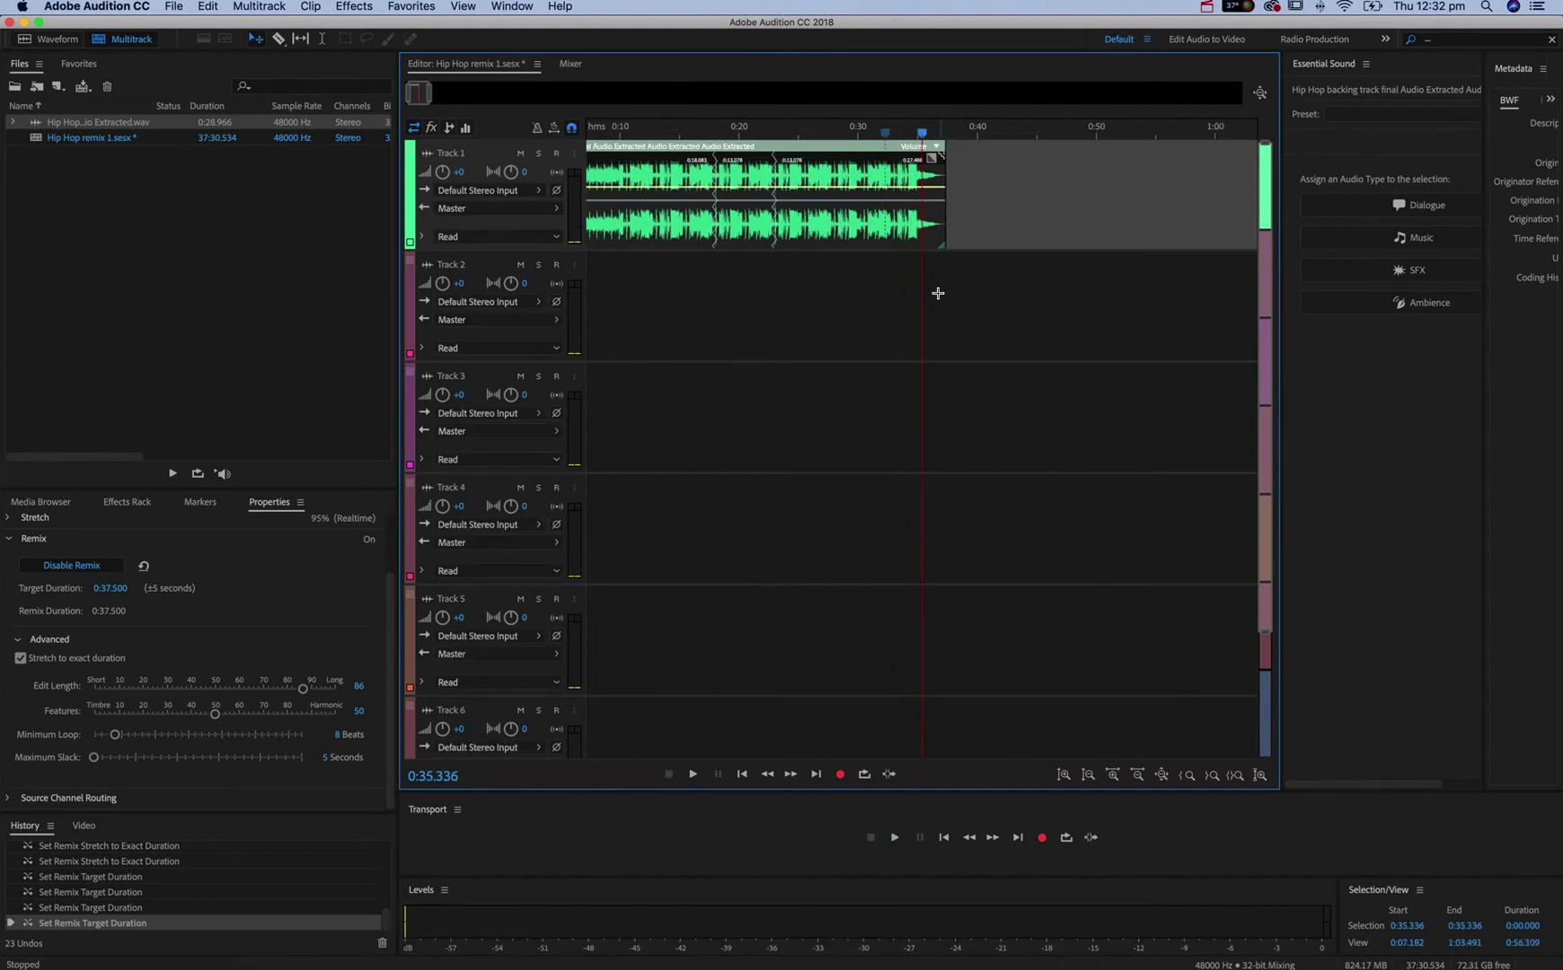
key(minus)
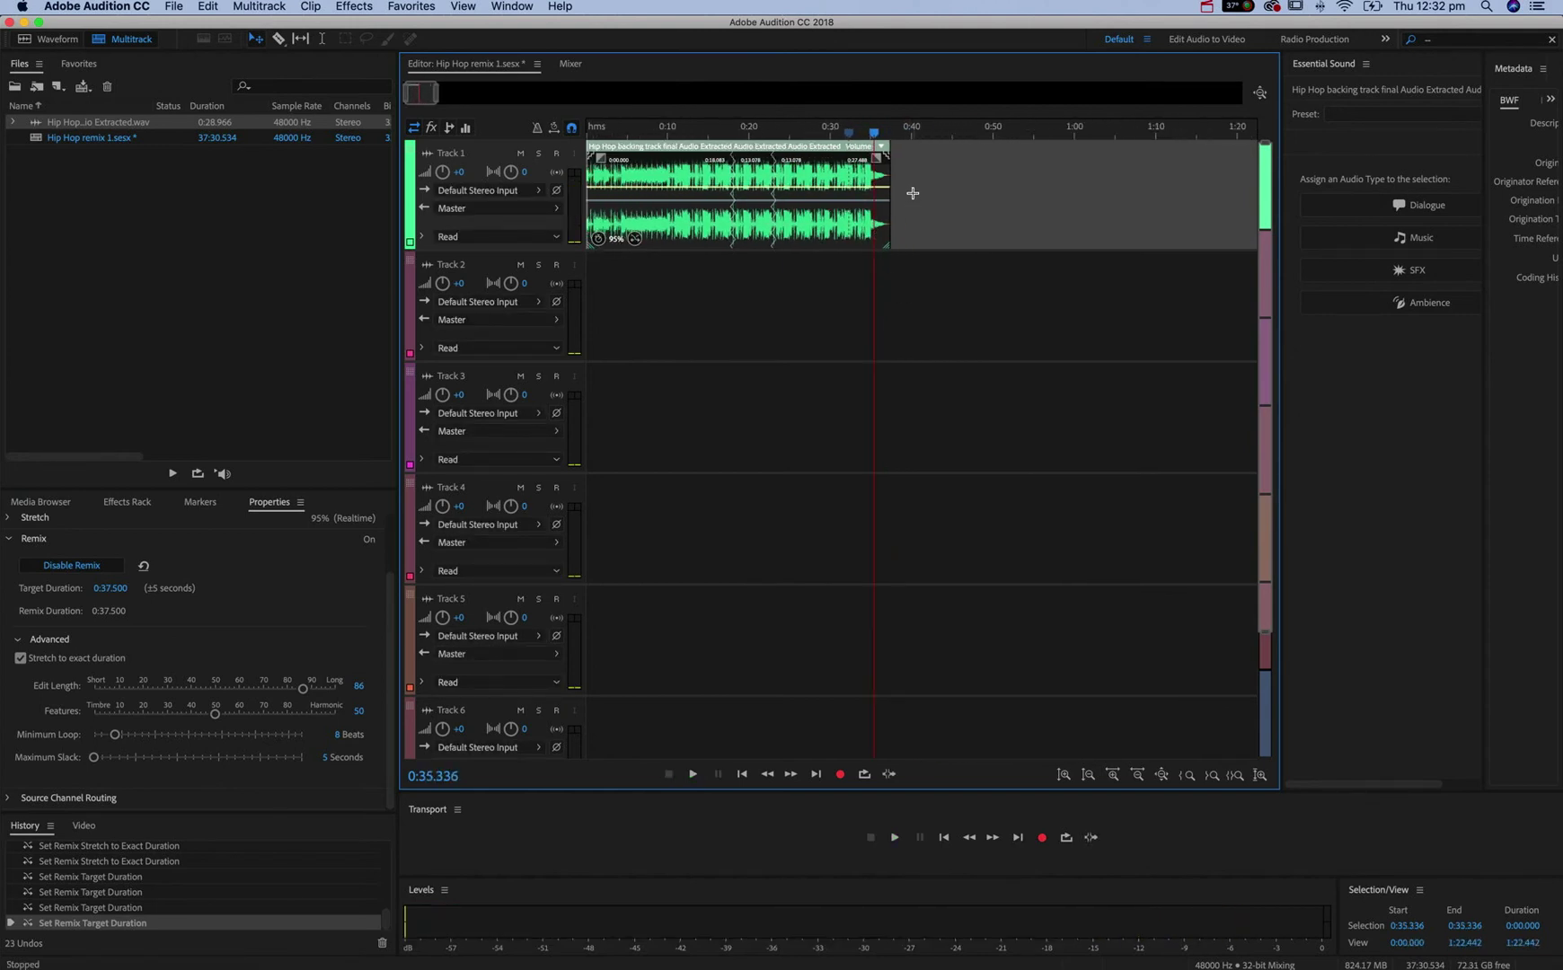
Start a multitrack mixdown of the entire session and rename the file to Hip Hop remix final 1.
click(176, 6)
mouse_move(304, 300)
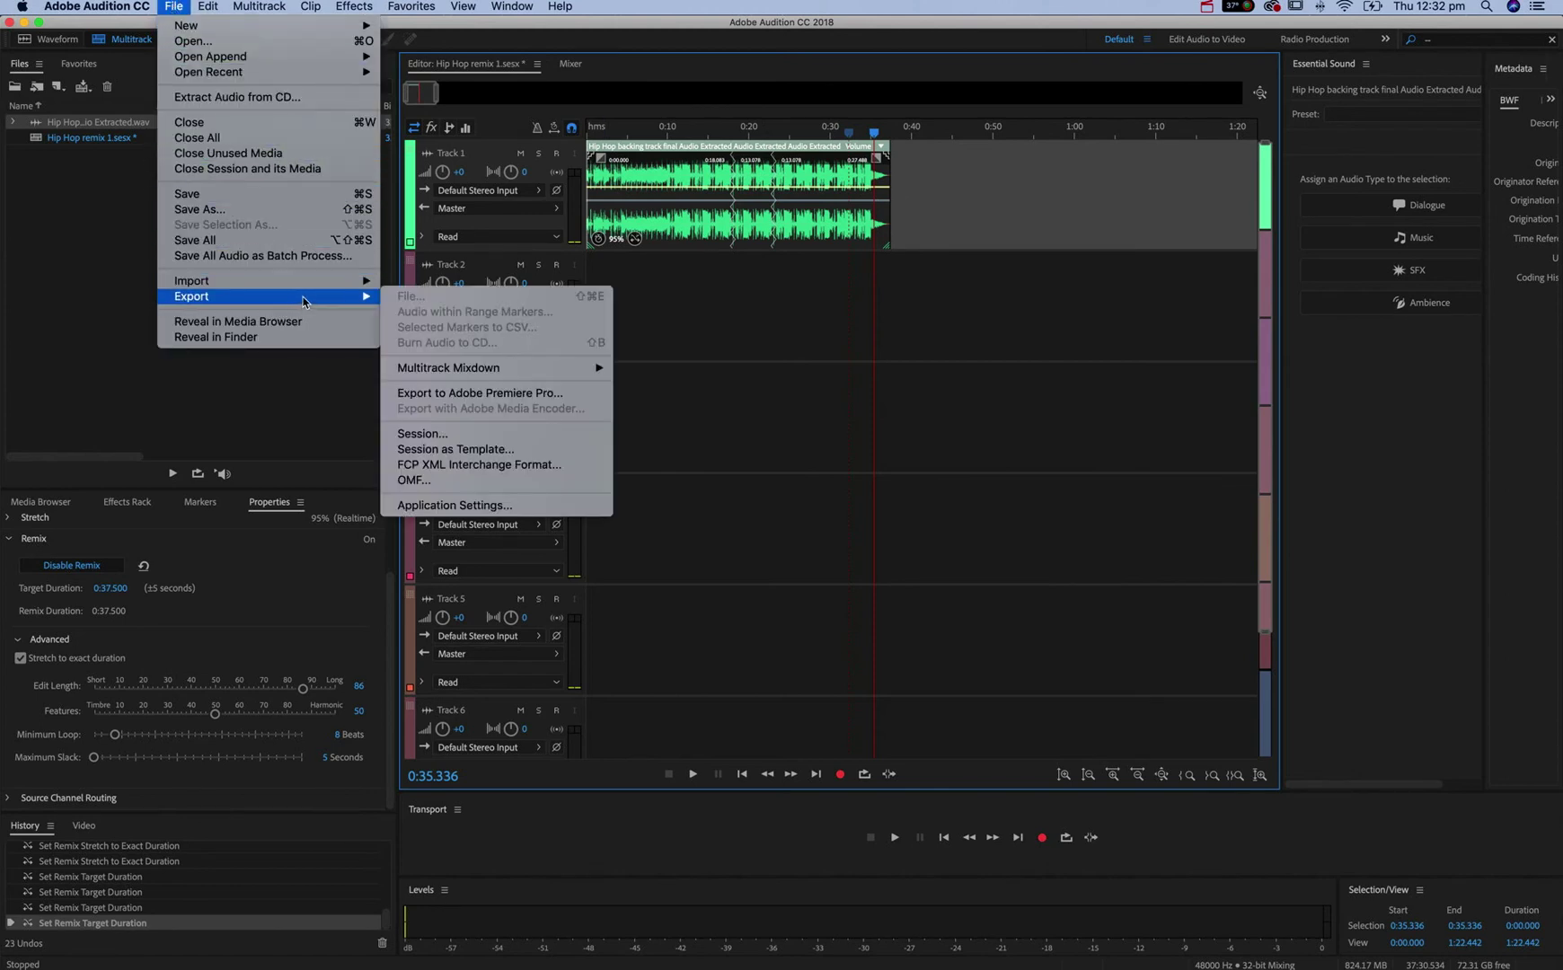
mouse_move(567, 373)
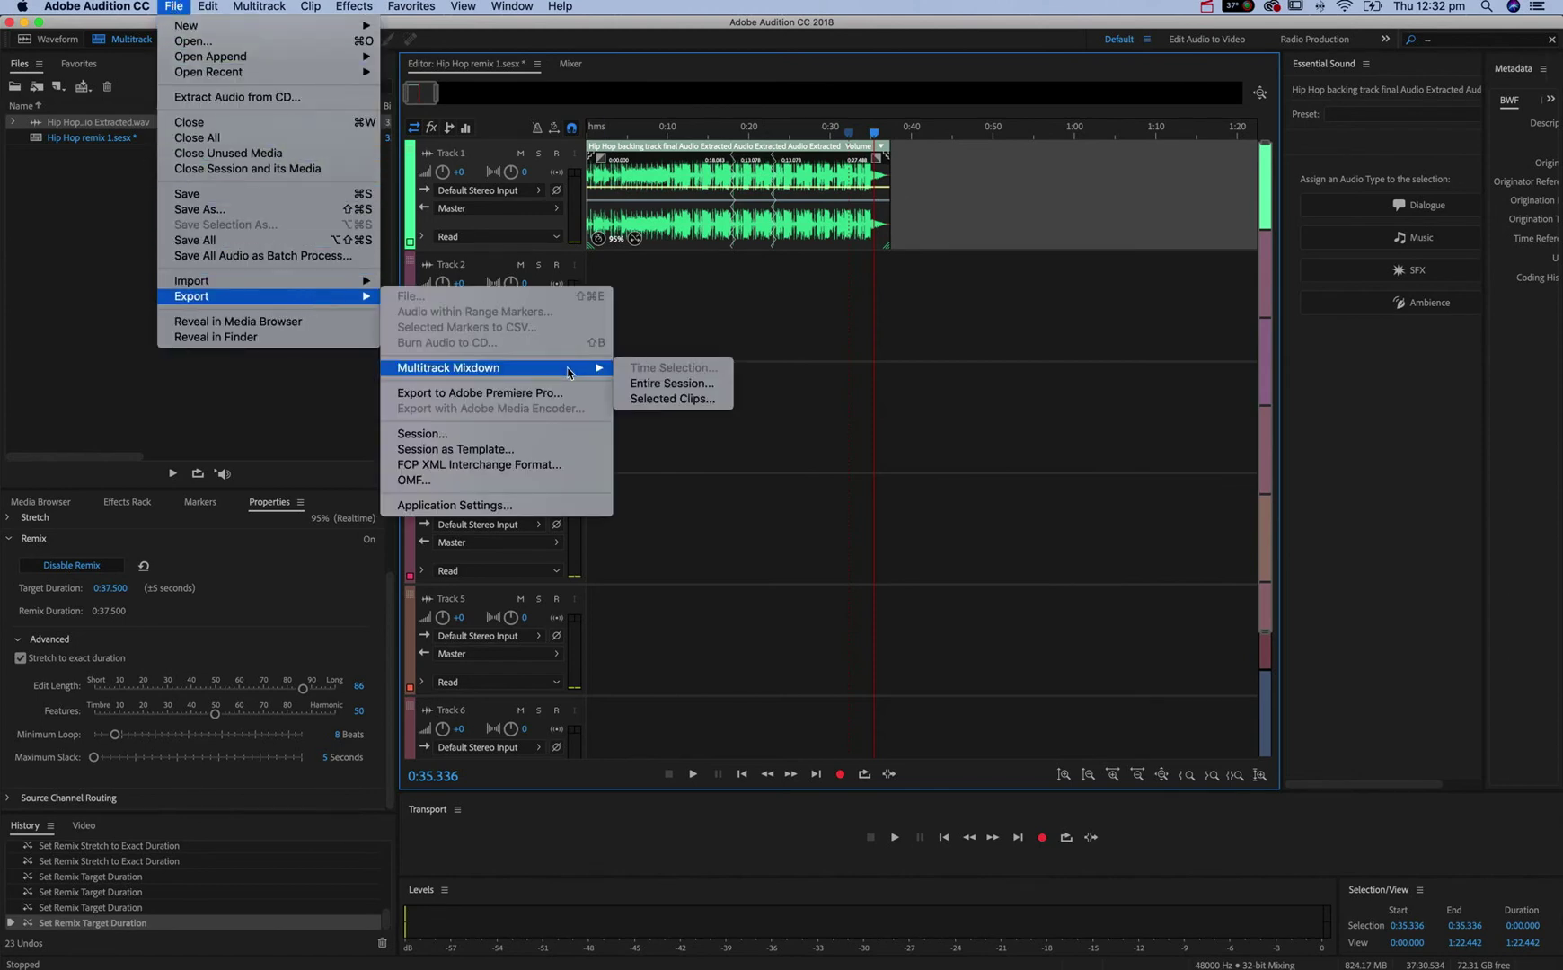
click(724, 391)
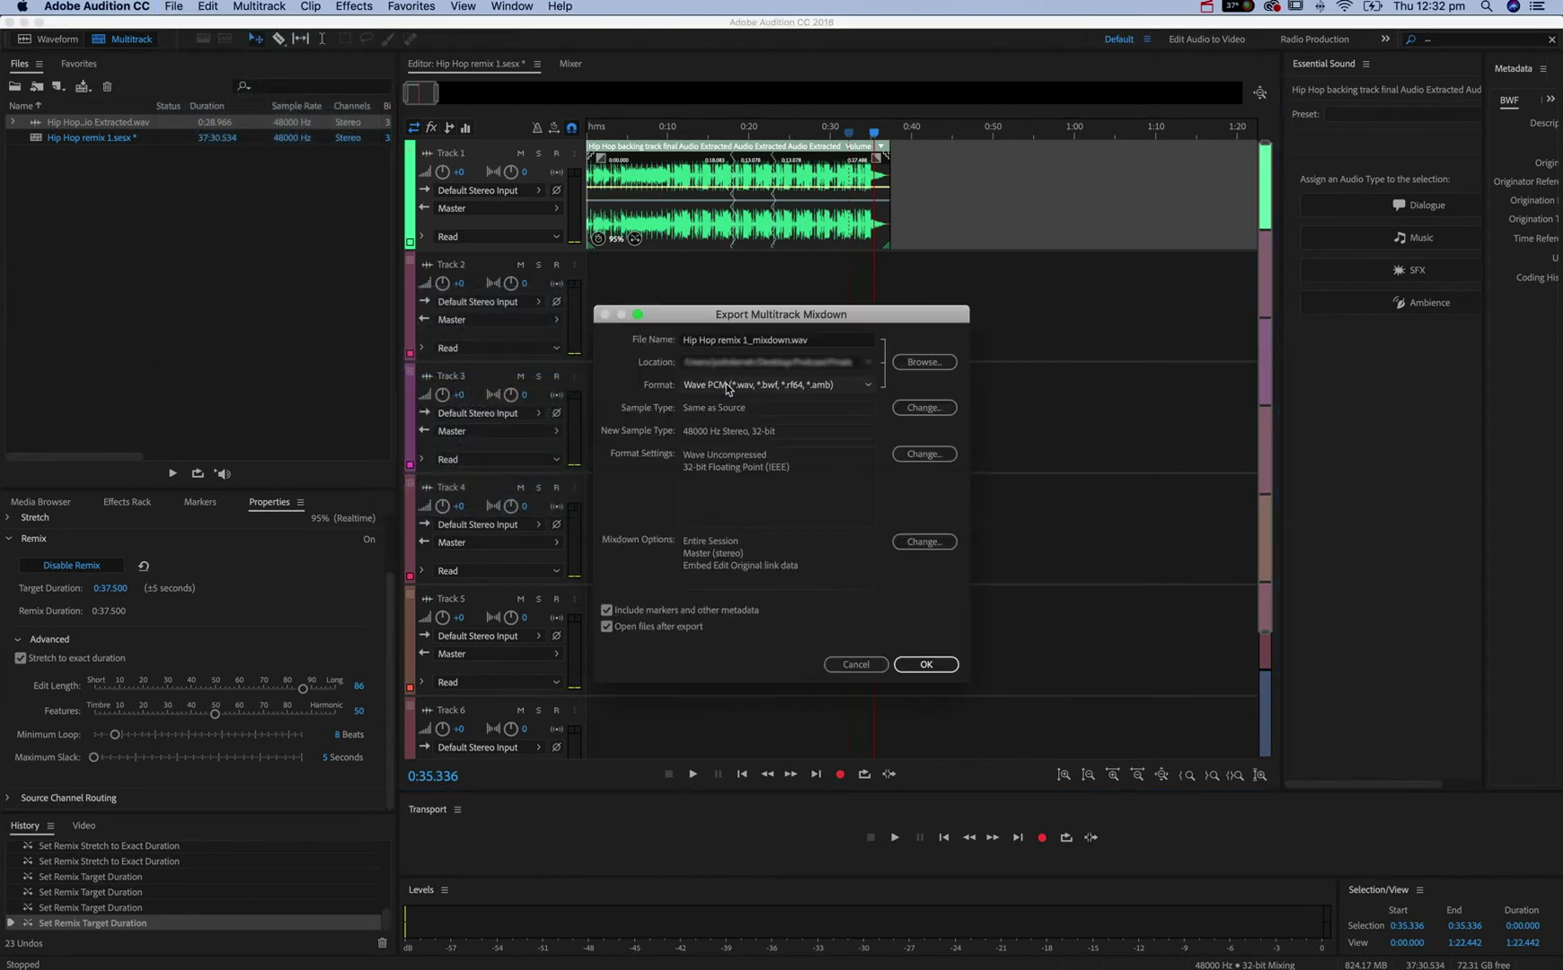
drag(790, 344, 650, 346)
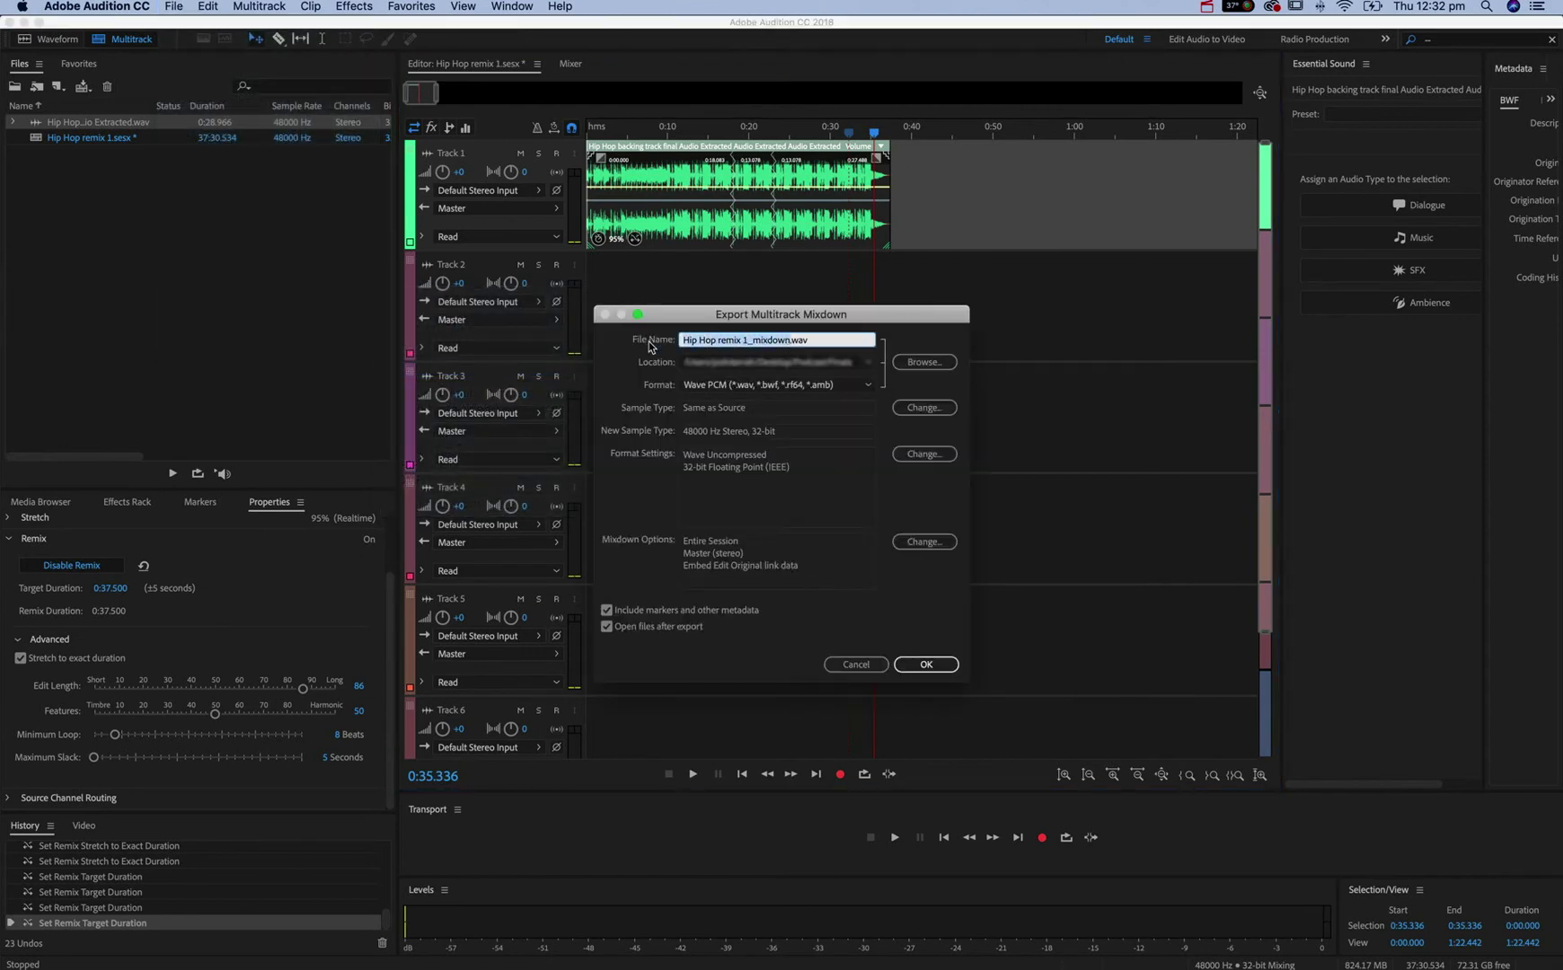
text(H)
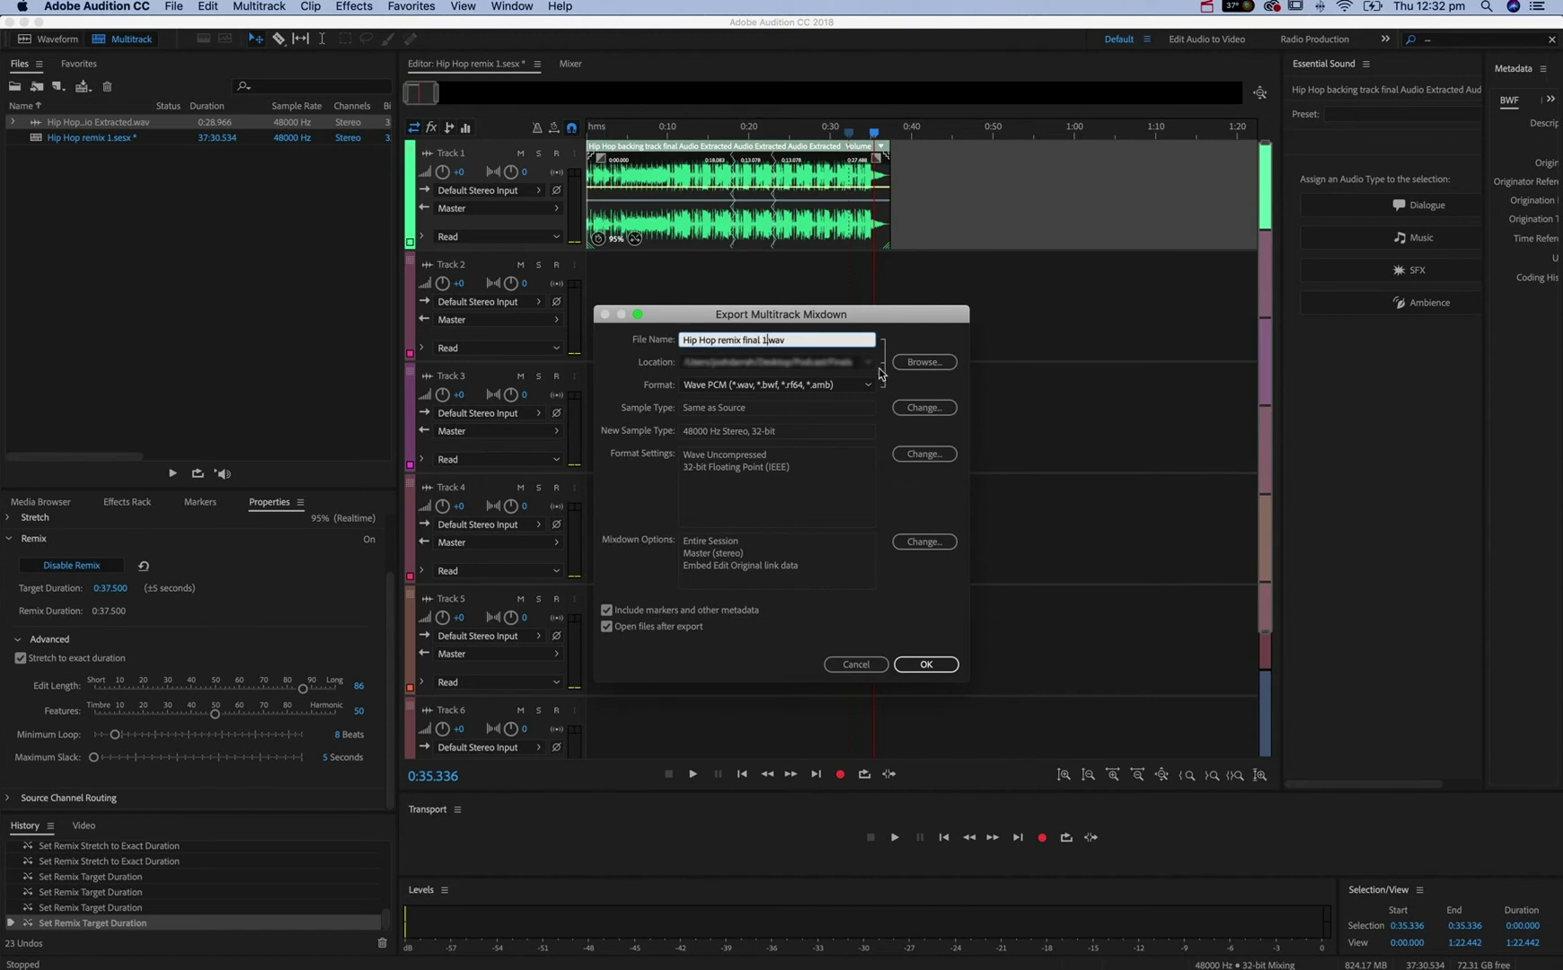
Save the mixdown to the Backing music folder as Wave PCM and export it.
click(949, 365)
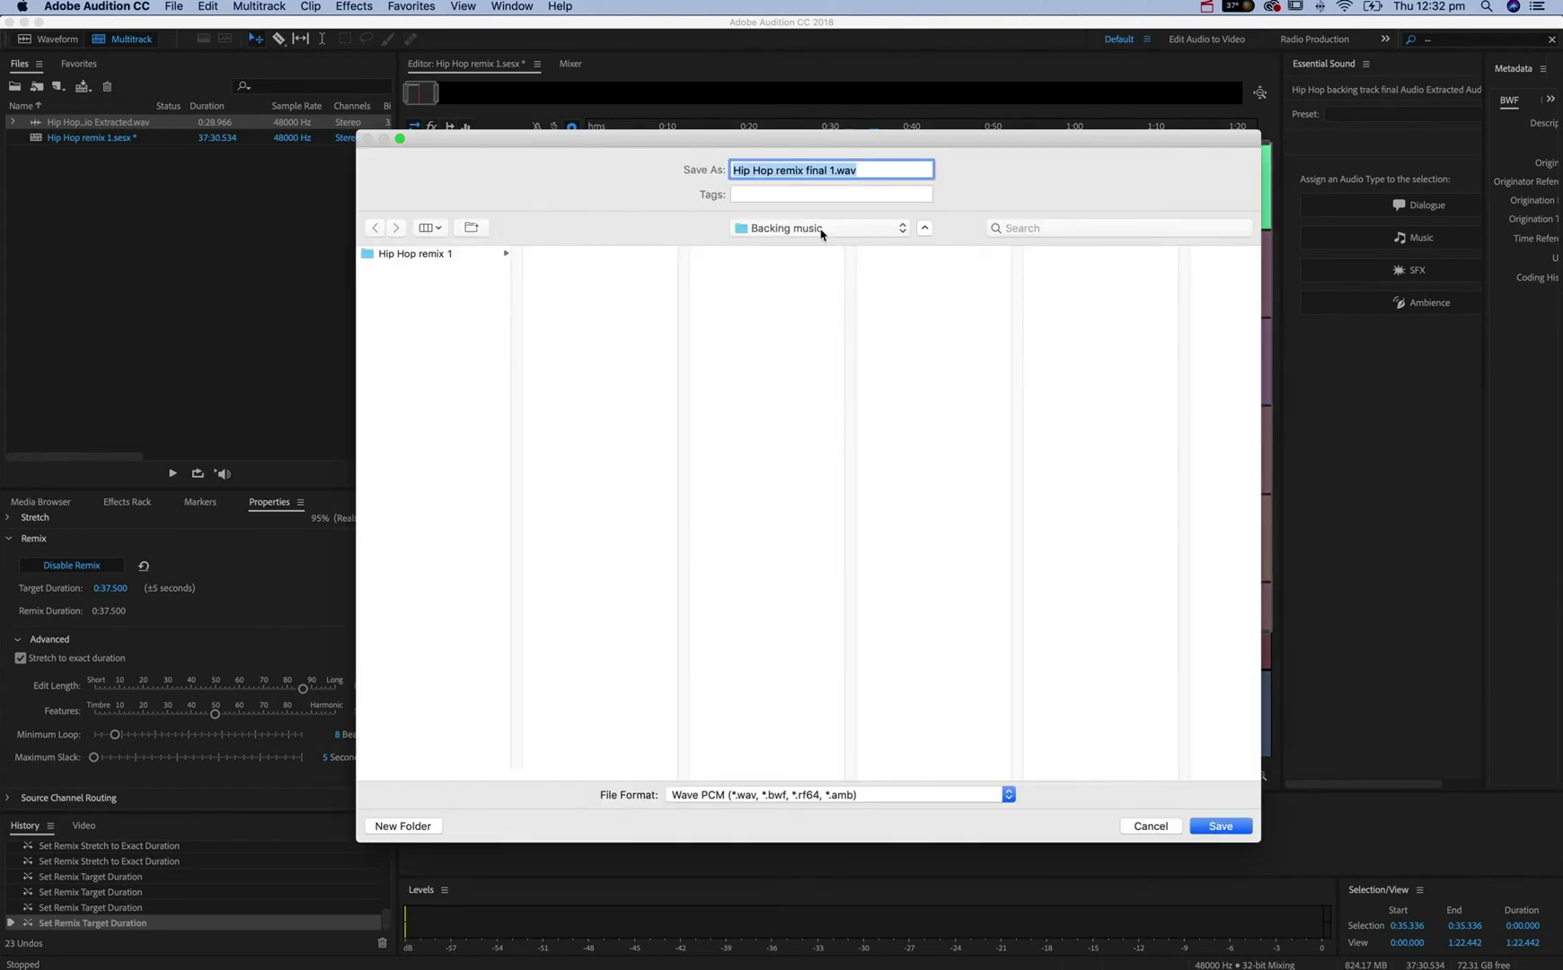
click(1244, 828)
click(870, 386)
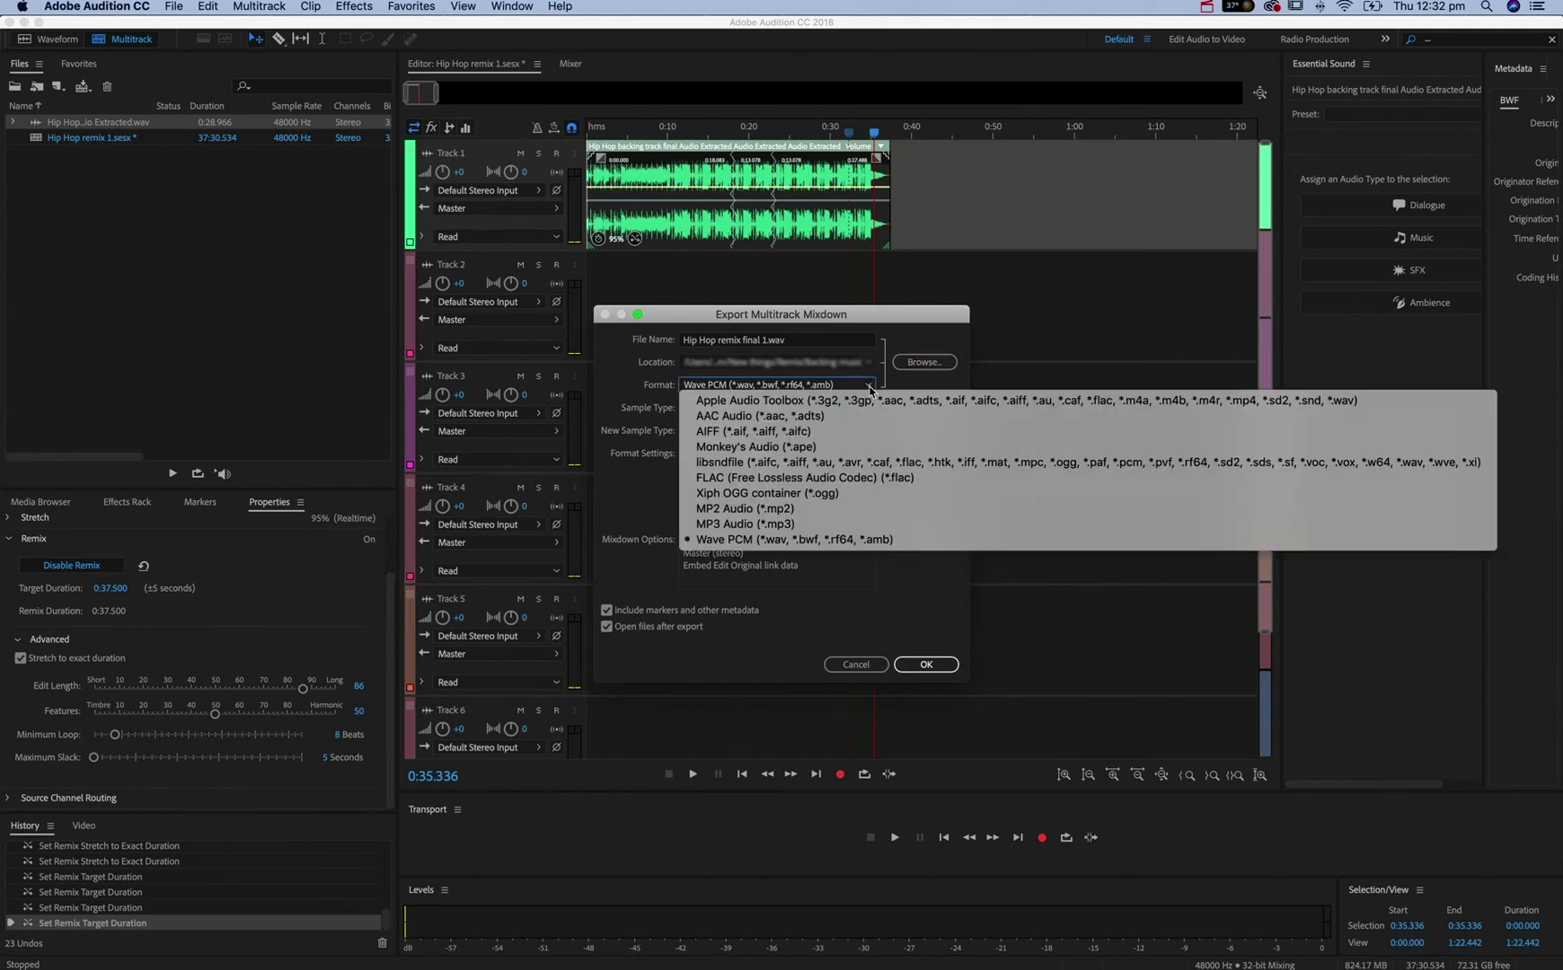
click(838, 541)
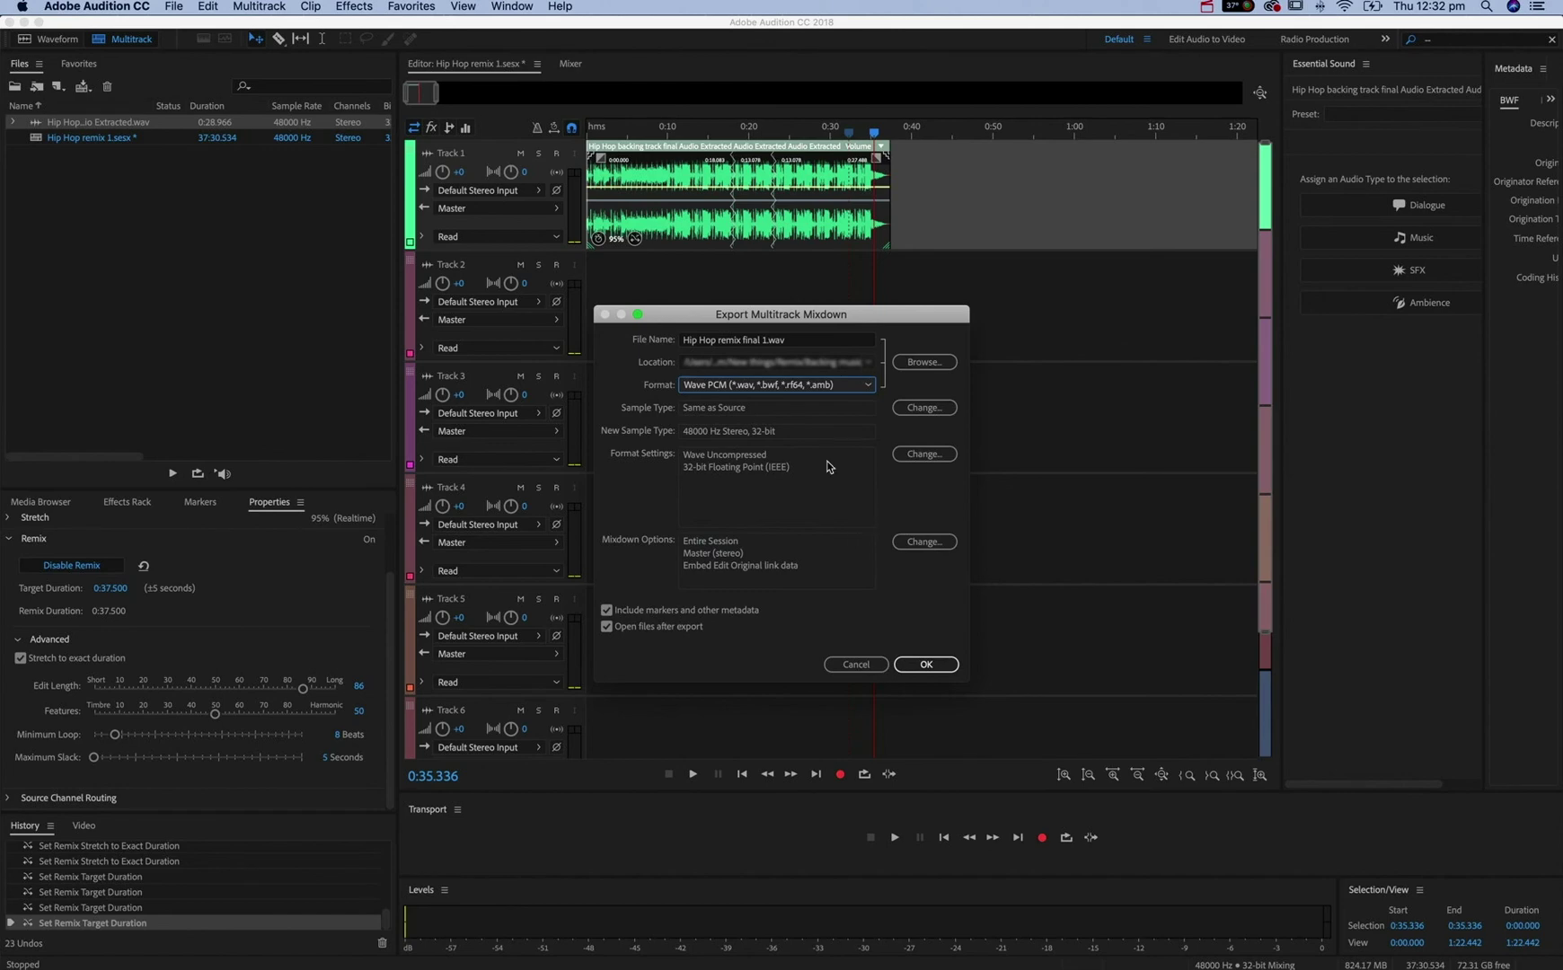
click(926, 664)
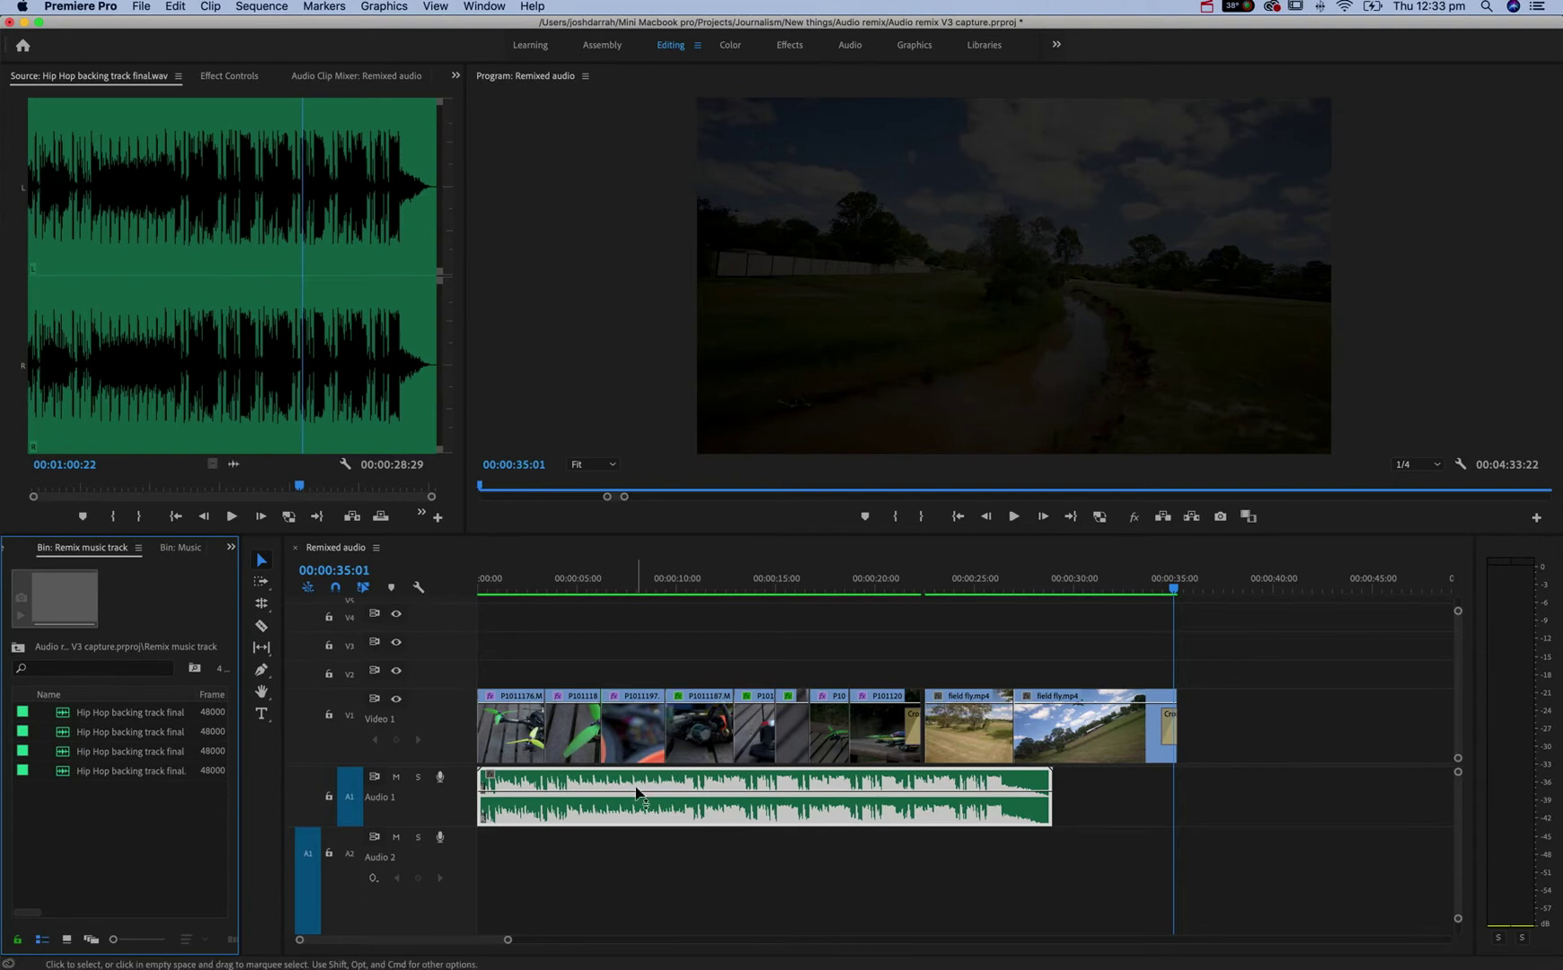
Import Hip Hop remix final 1.wav into the project bin.
click(146, 6)
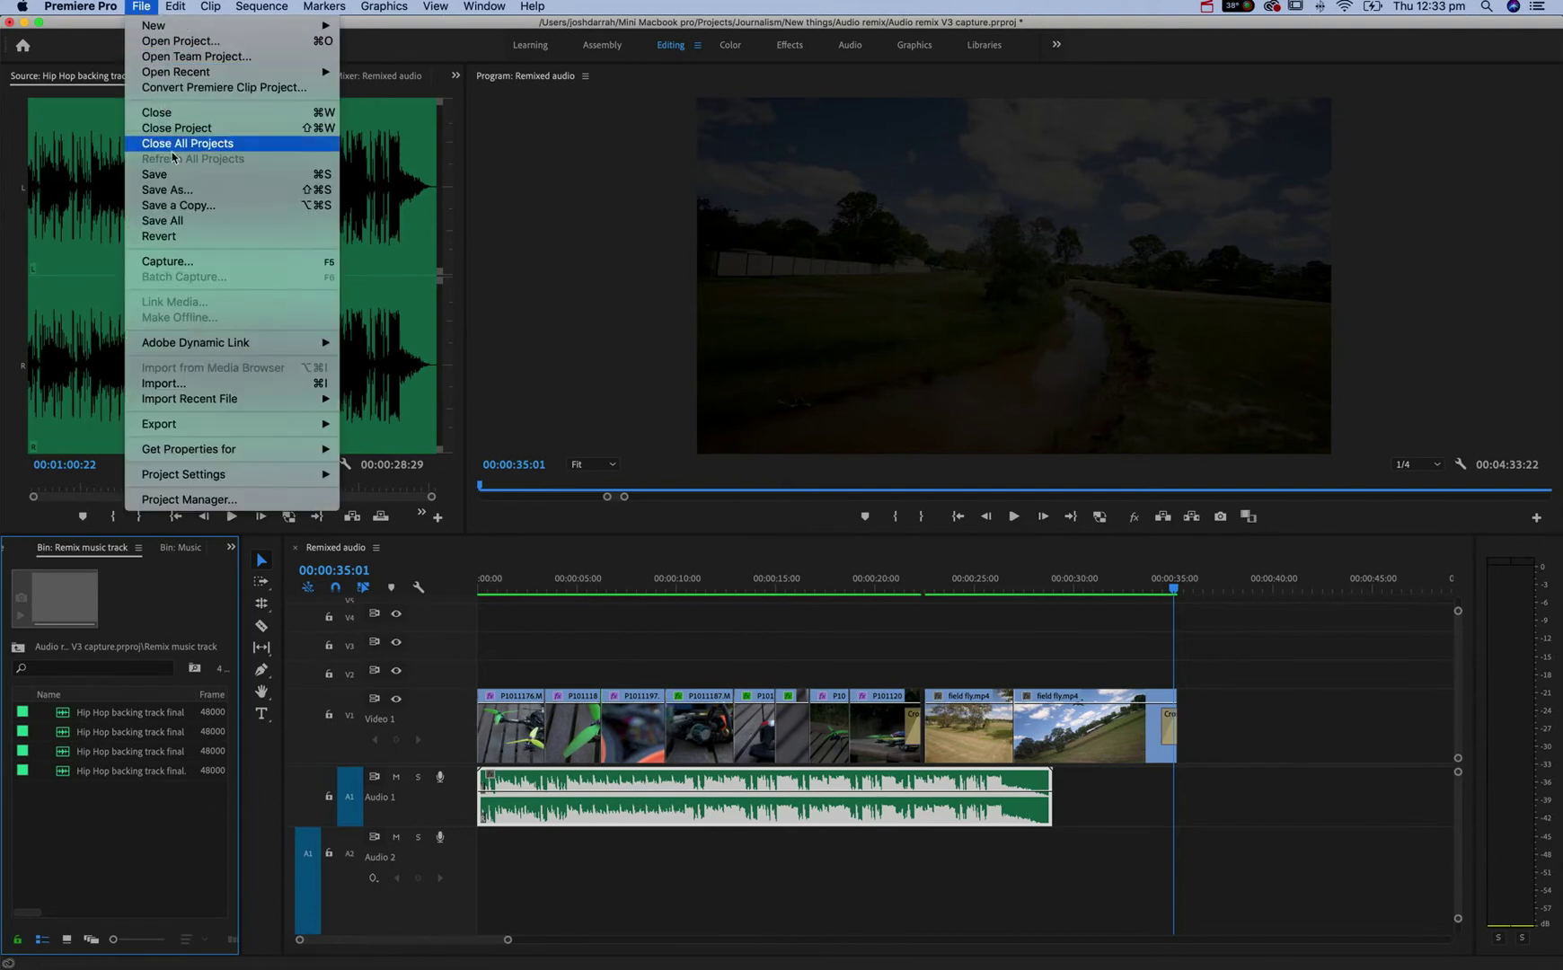
click(233, 382)
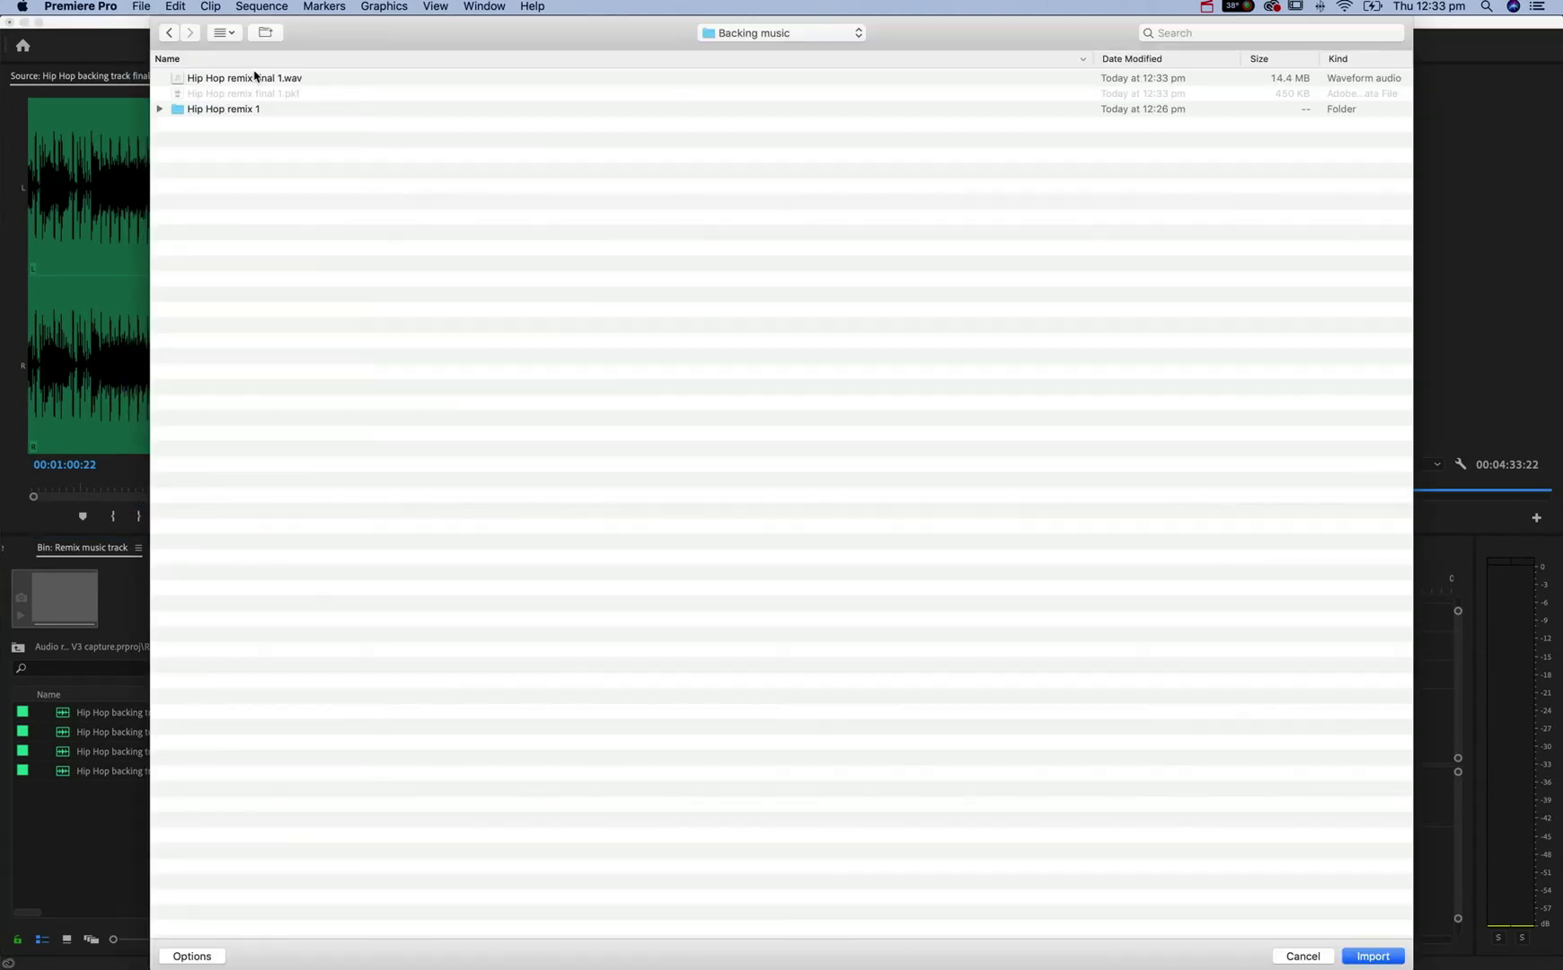
click(261, 79)
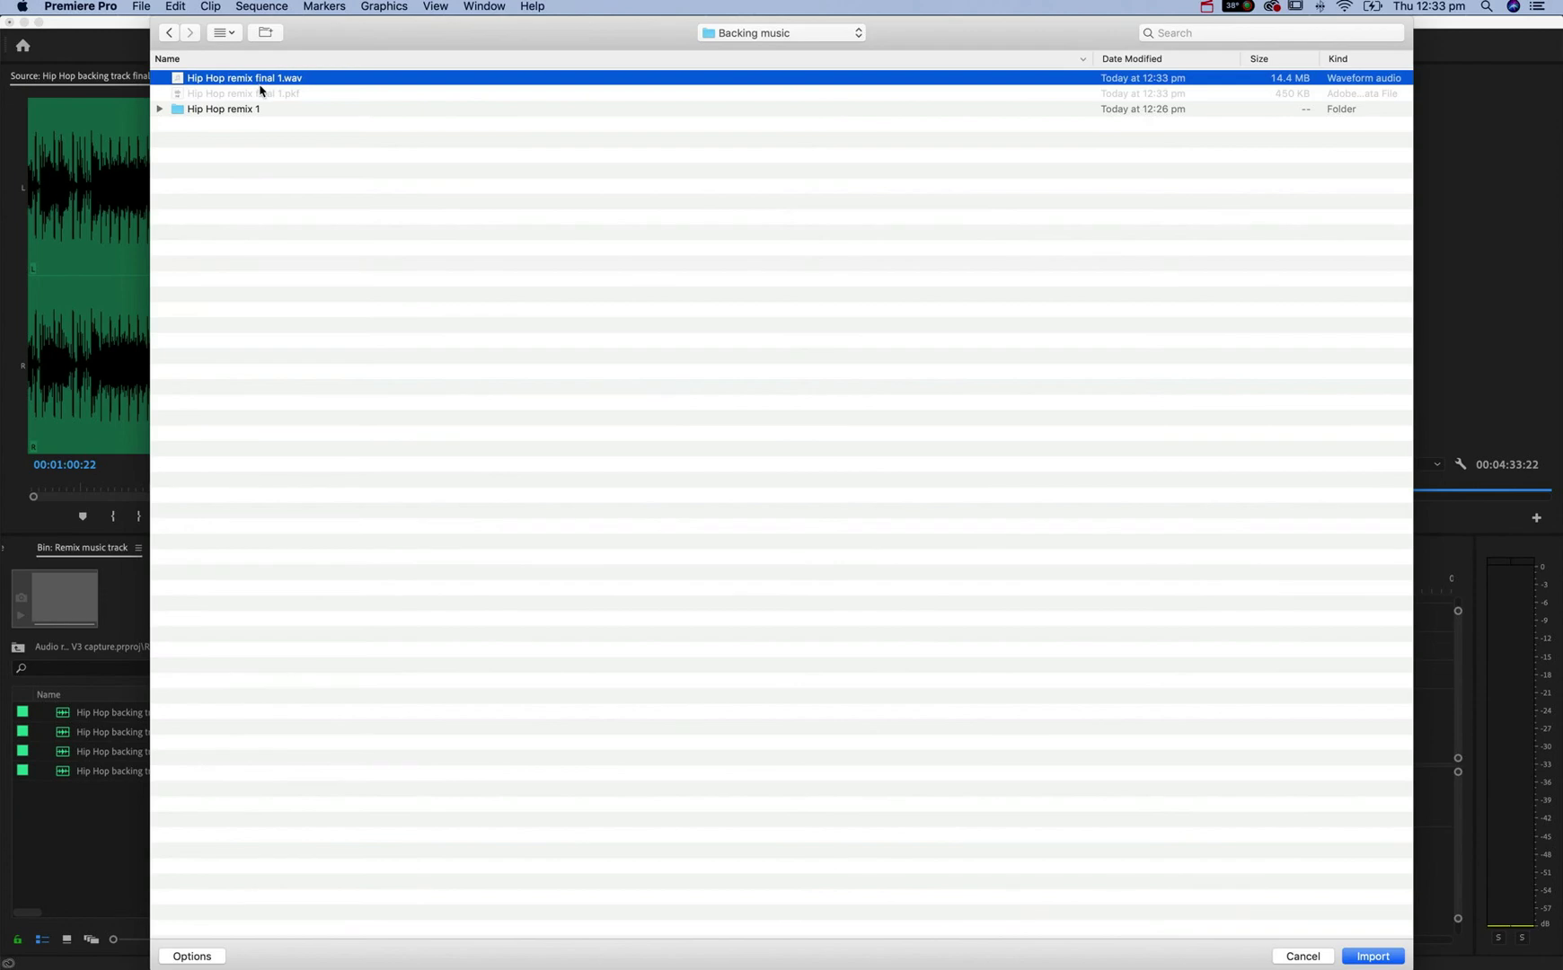
click(1374, 958)
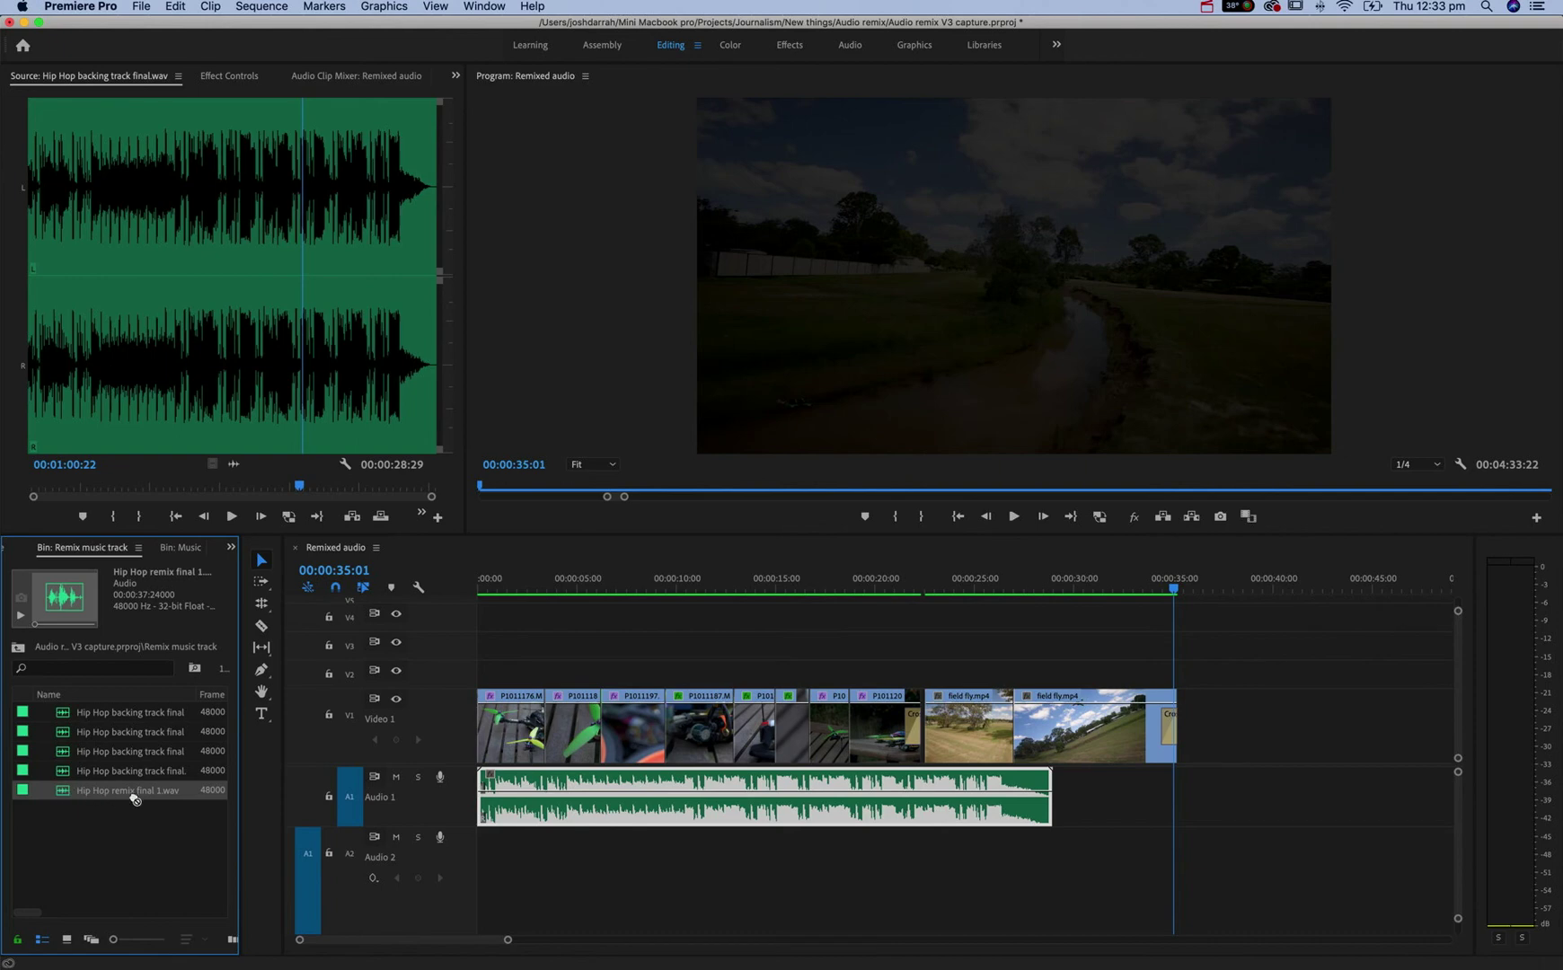
Replace the old music clip on Audio 1 with the remix clip, staging it on Audio 2 first.
drag(133, 799, 505, 876)
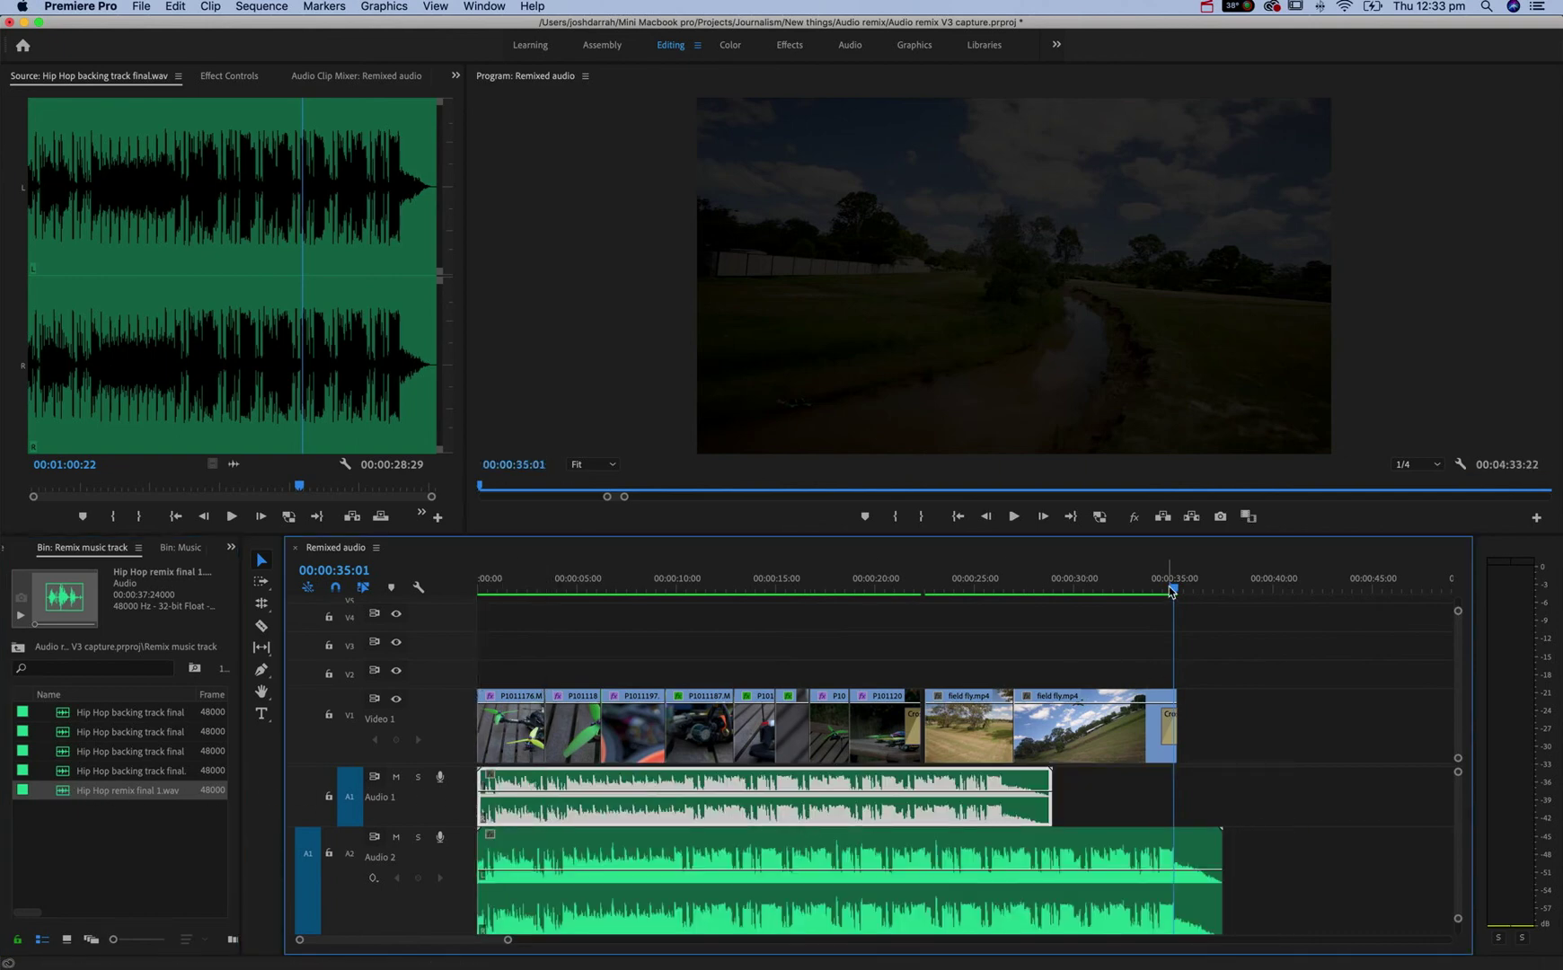
drag(1171, 592, 1163, 590)
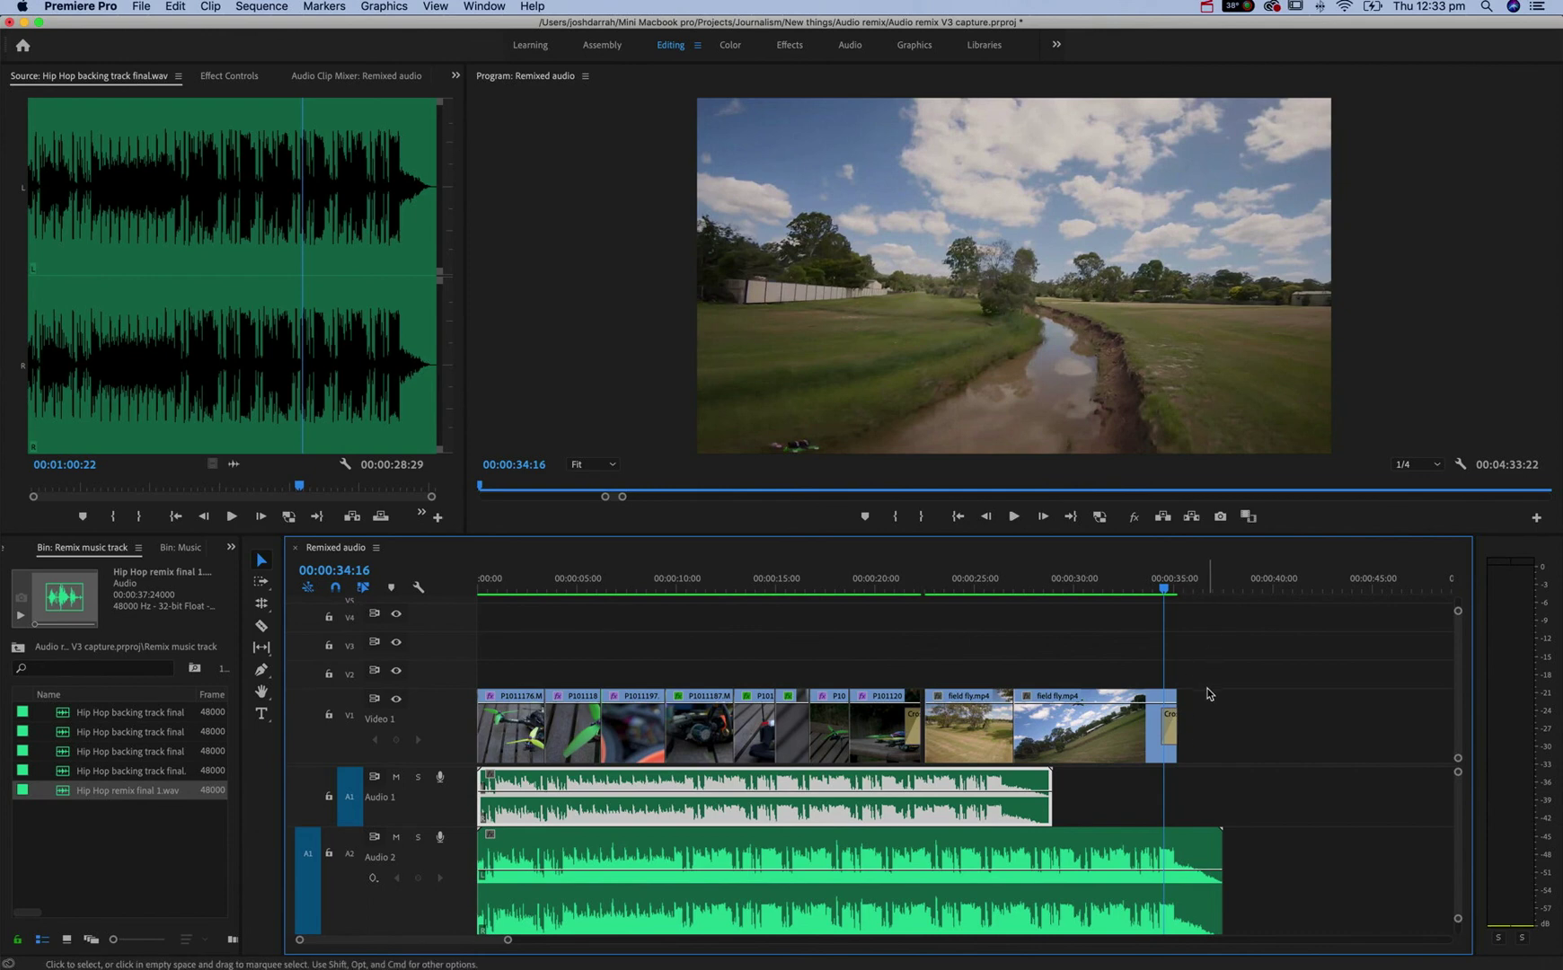
key(minus)
key(minus)
key(minus)
key(Delete)
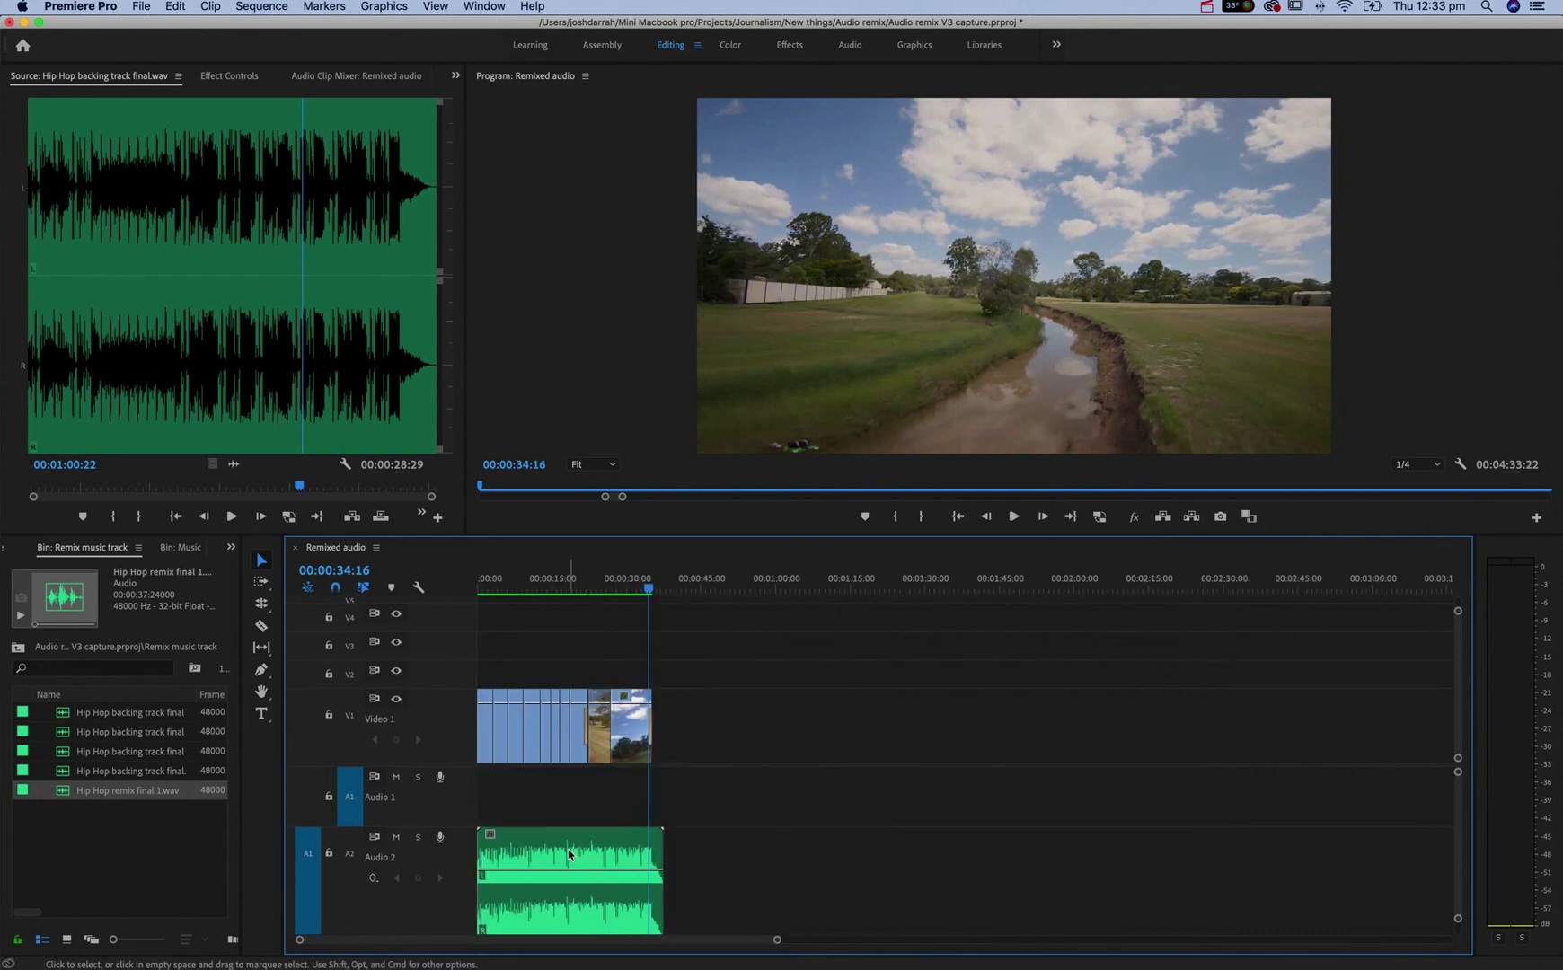
drag(568, 857, 567, 797)
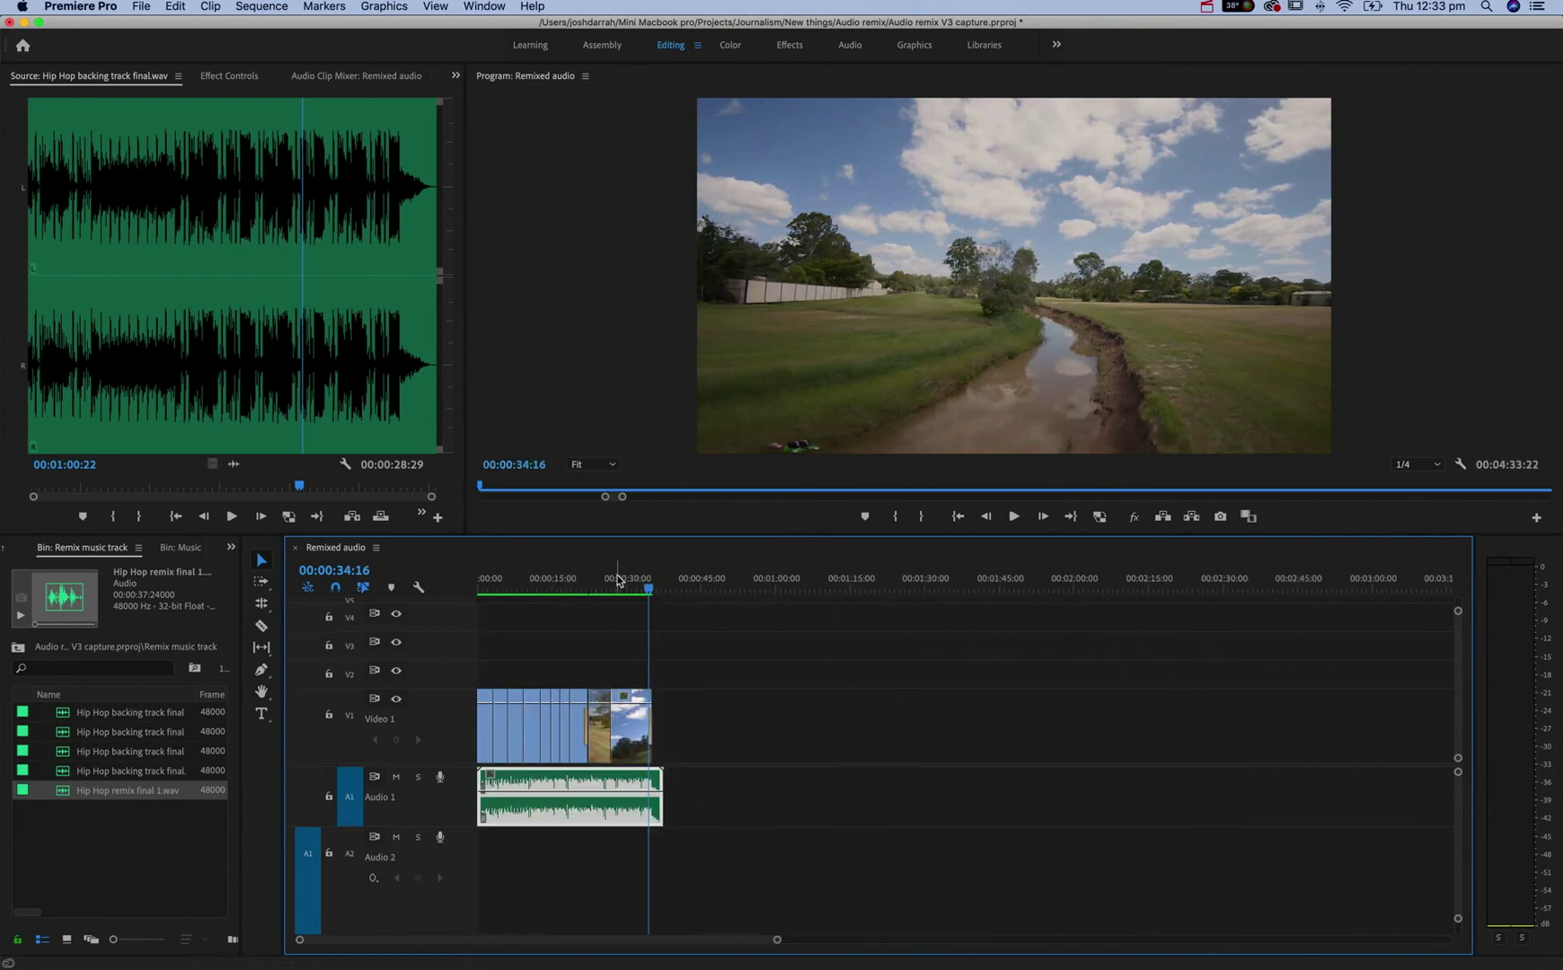
click(618, 590)
key(equal)
key(equal)
key(equal)
Play the sequence ending from 00:00:32:02 with the new remix music.
click(1040, 589)
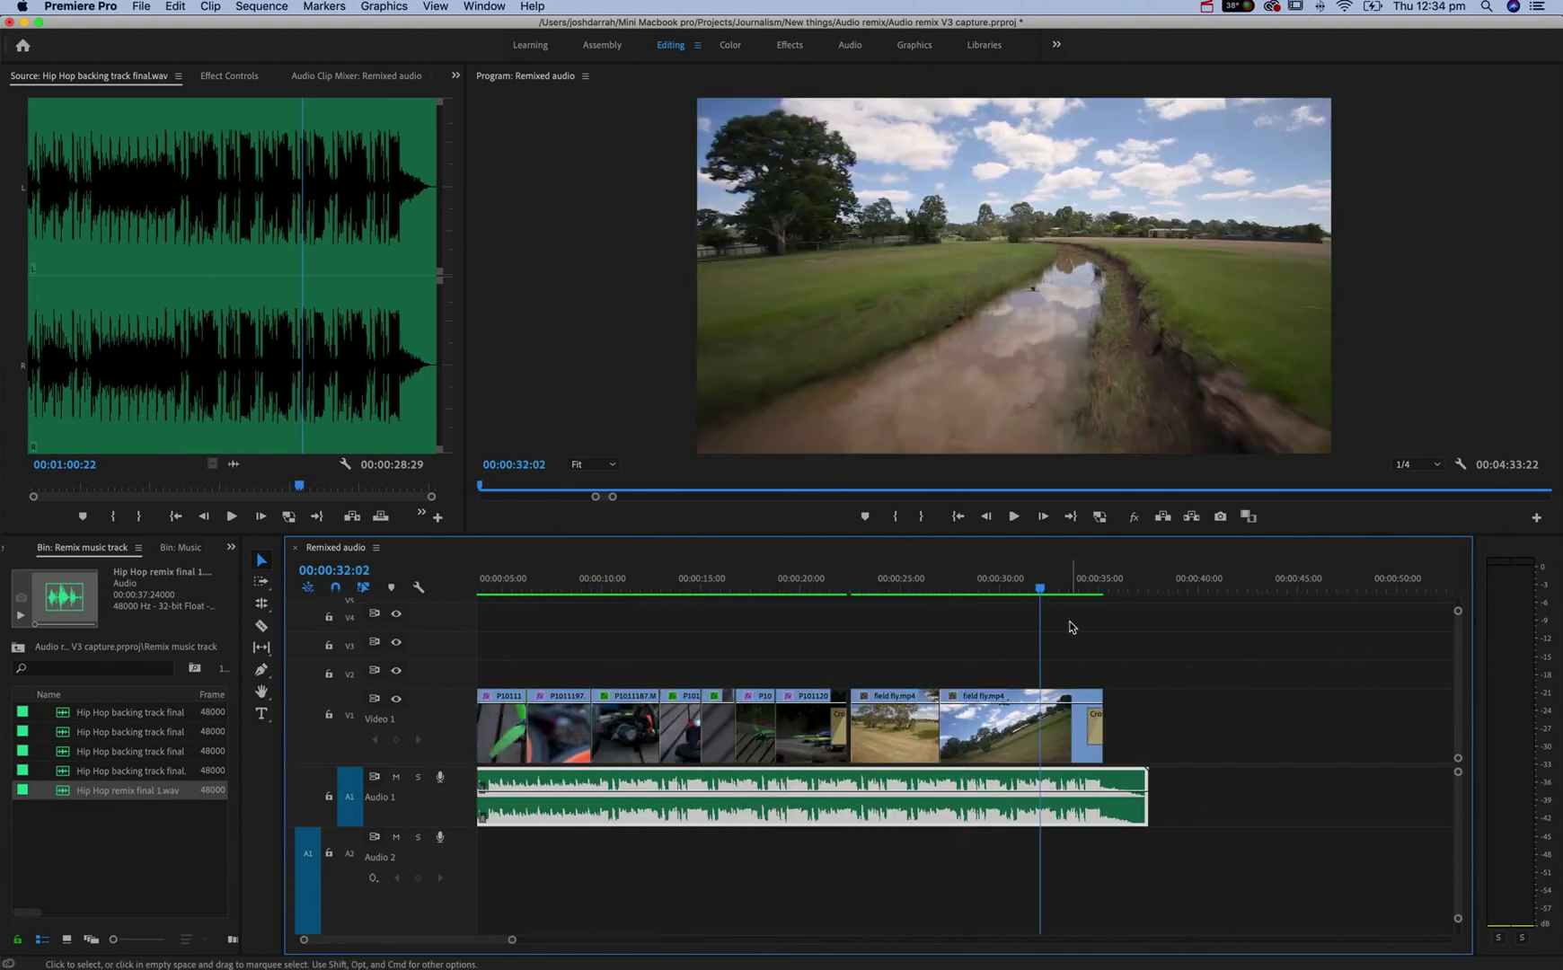
key(equal)
key(space)
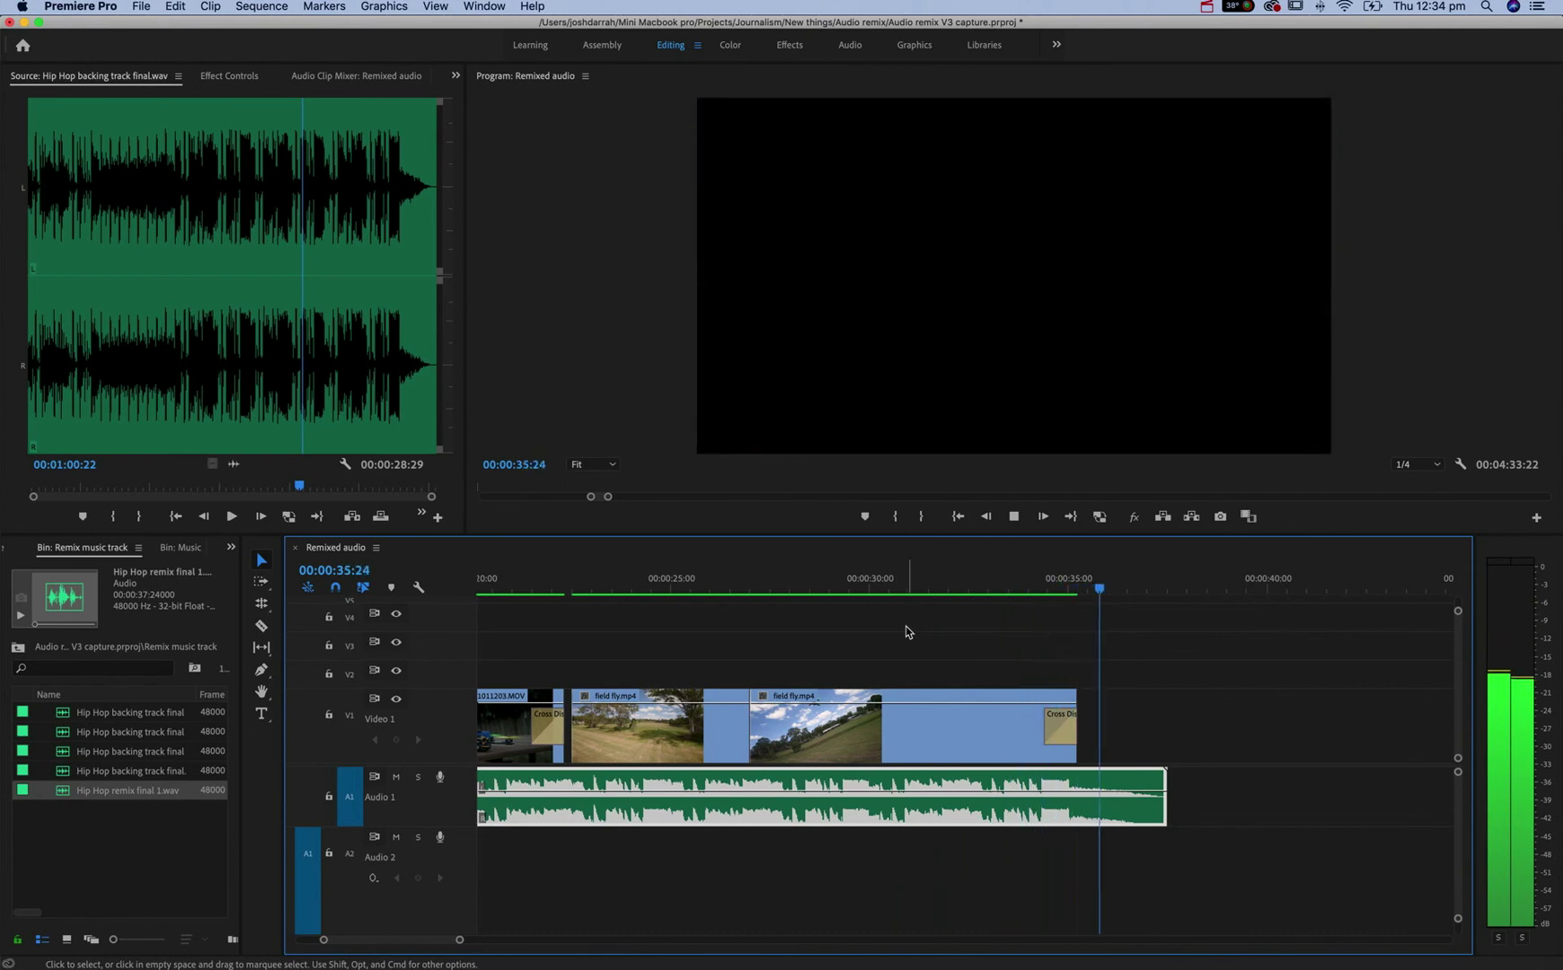
key(space)
key(minus)
key(minus)
key(minus)
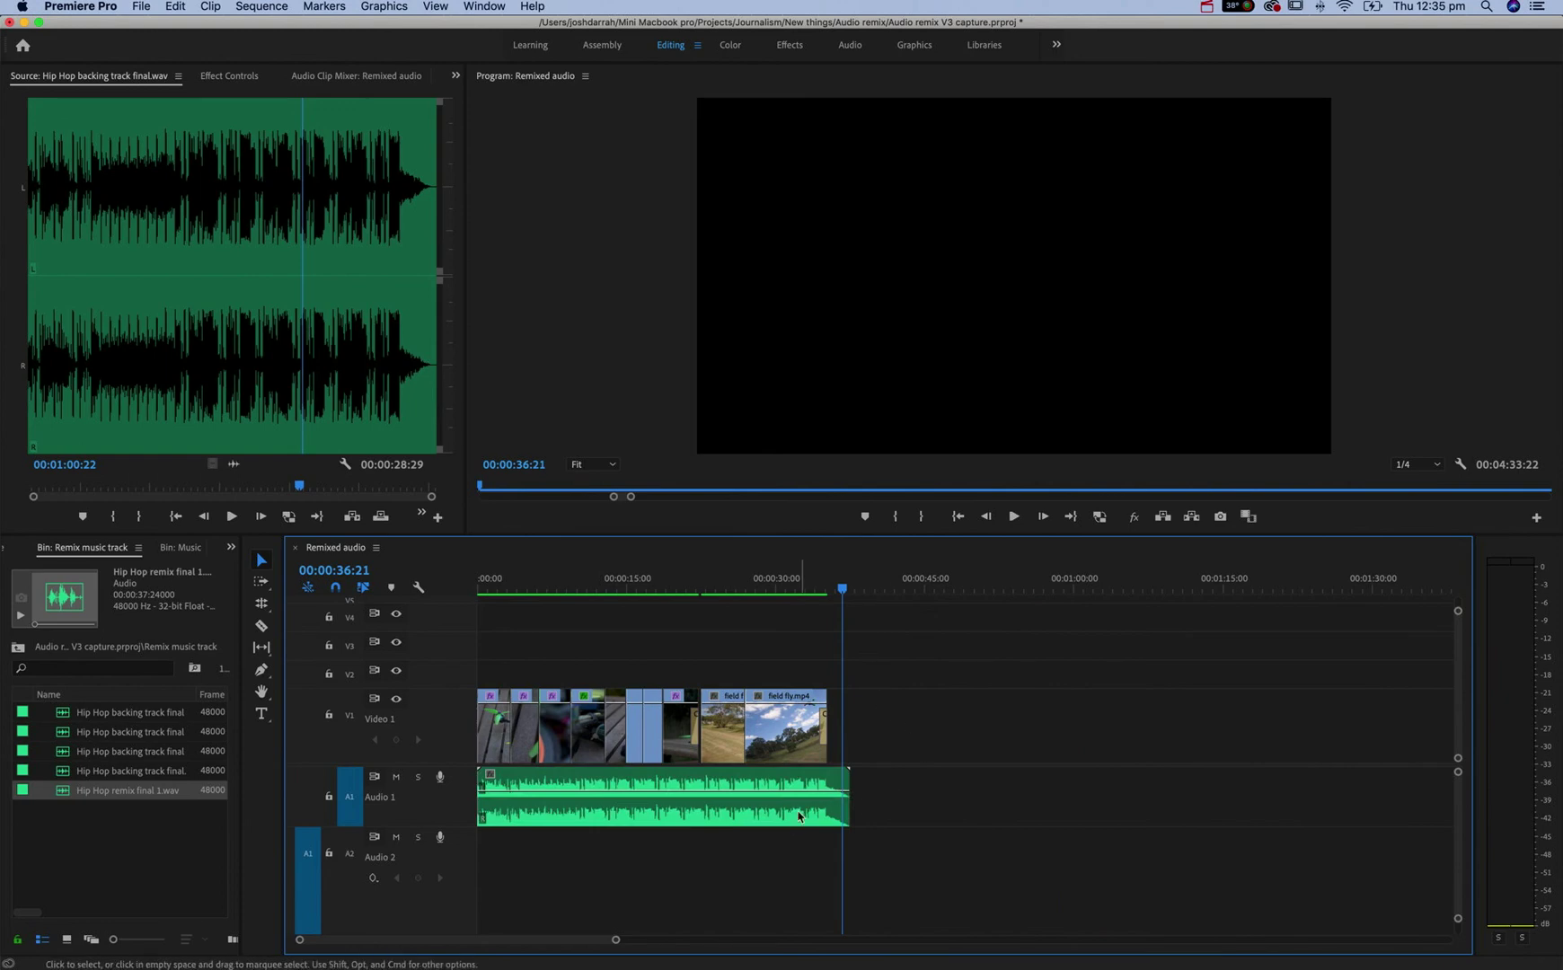
Load the Audio 1 remix clip in the Source Monitor, then check Audition and return to Premiere.
double_click(793, 818)
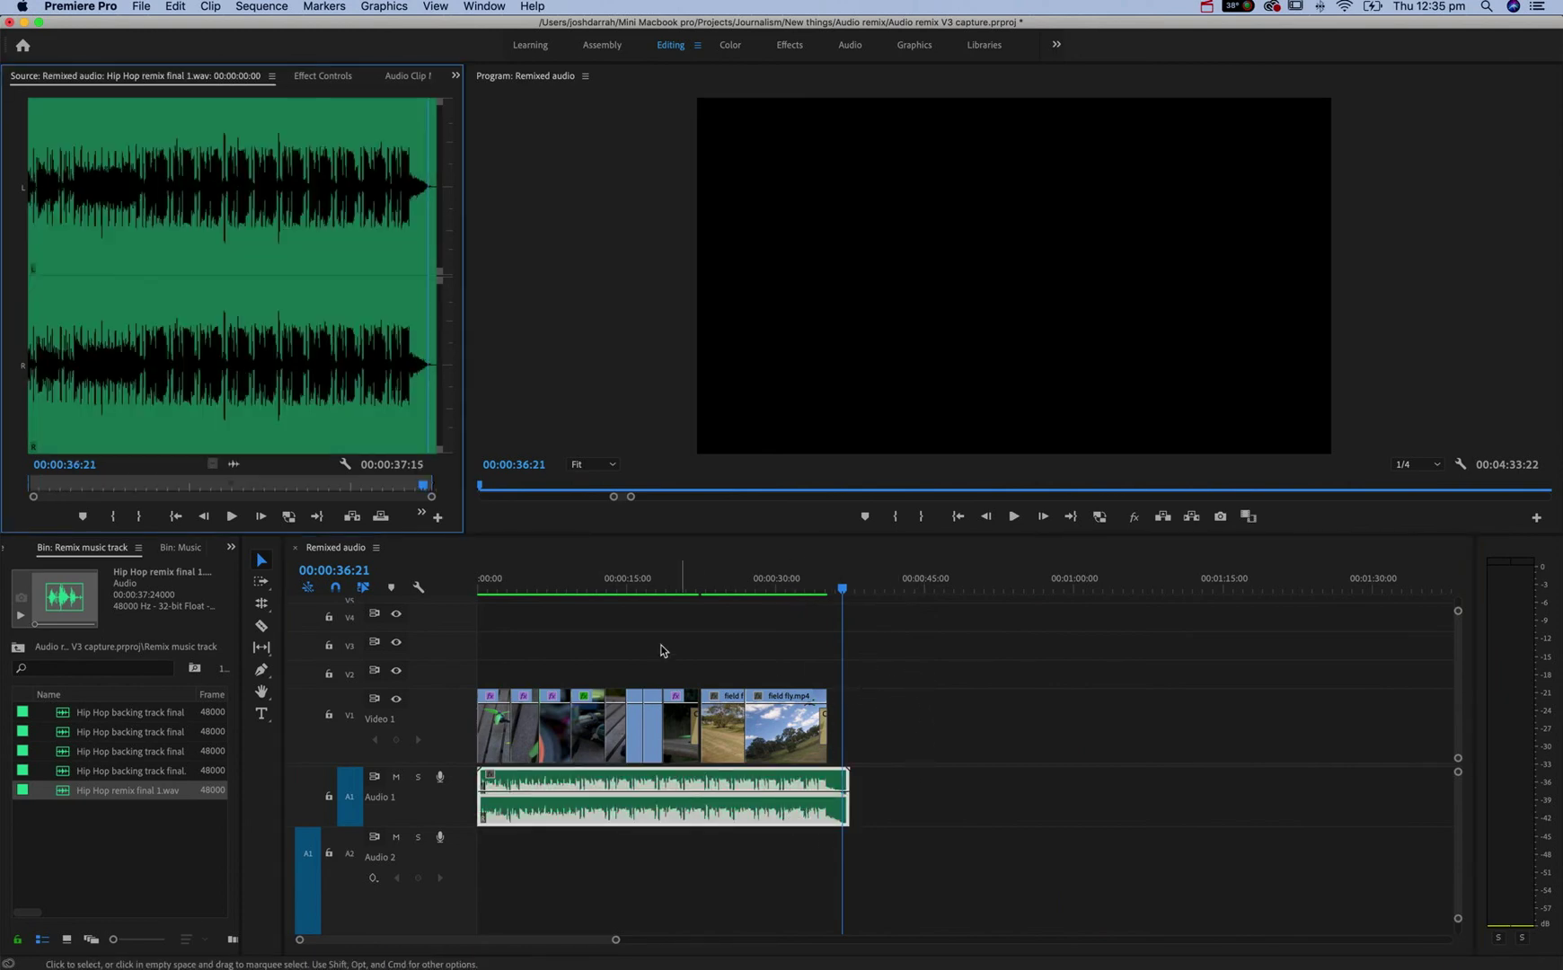
key(super+Tab)
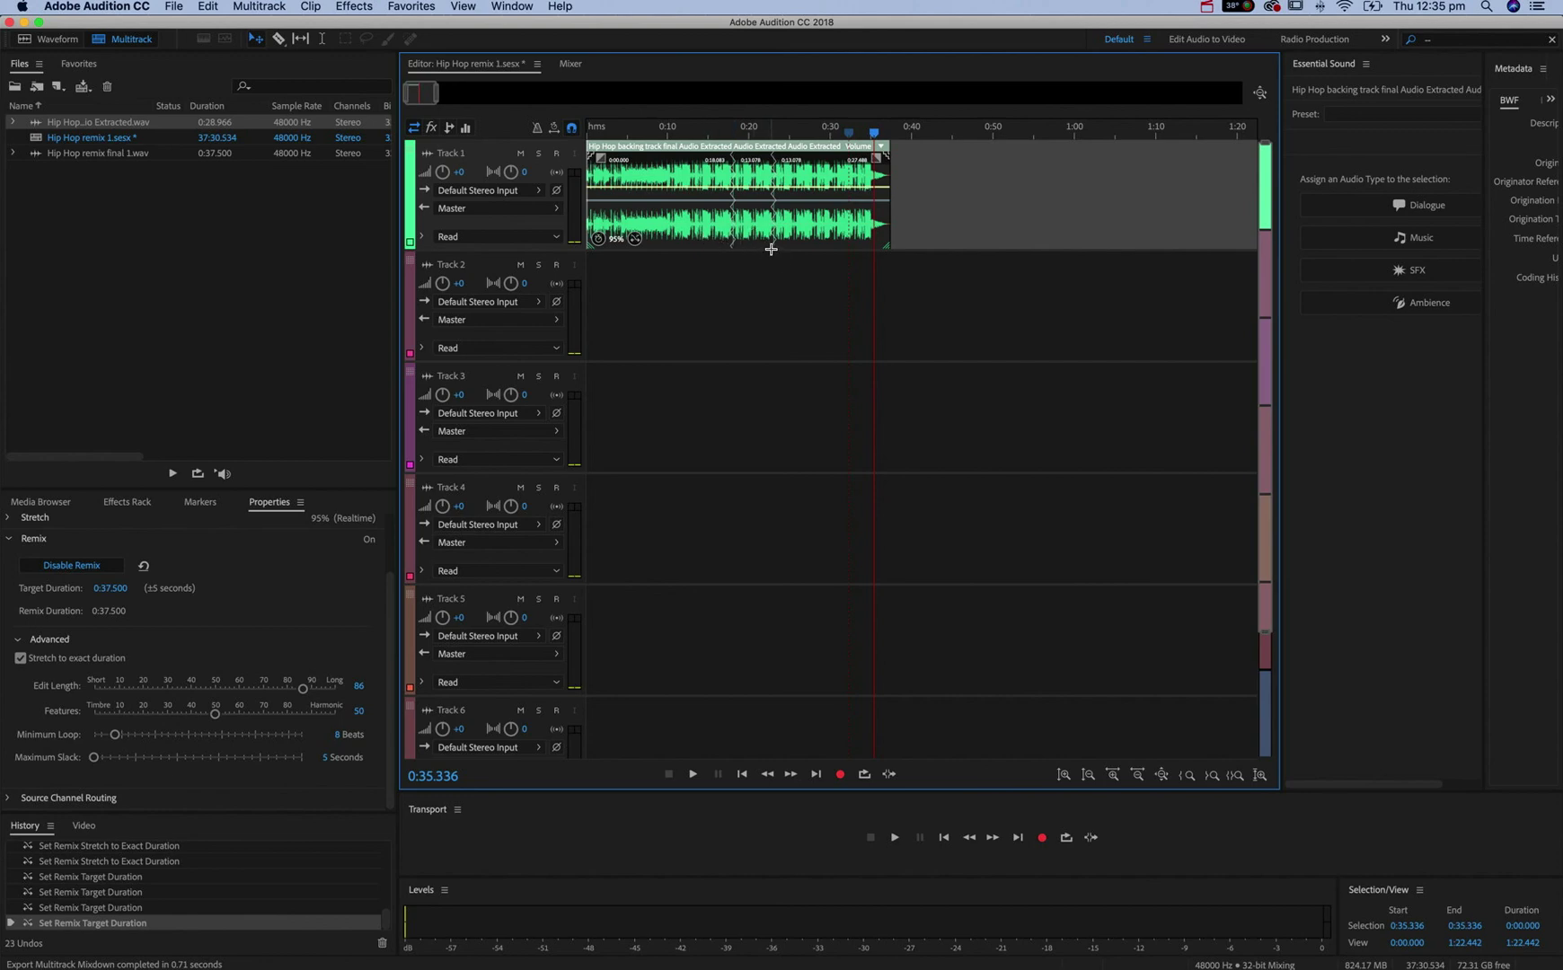
key(super+Tab)
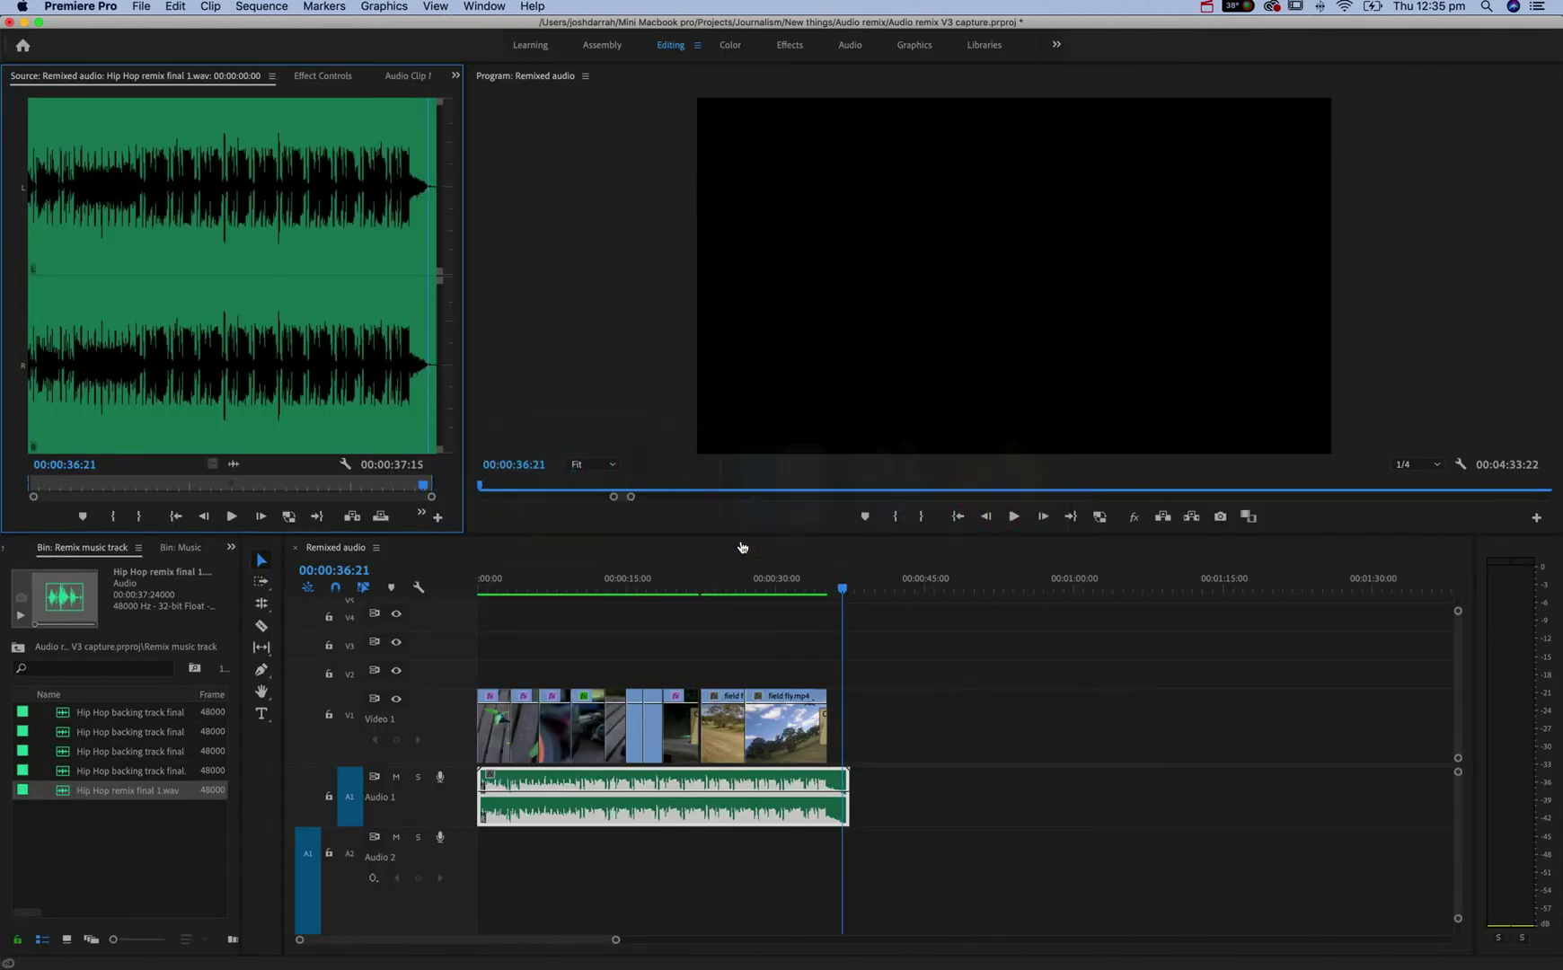